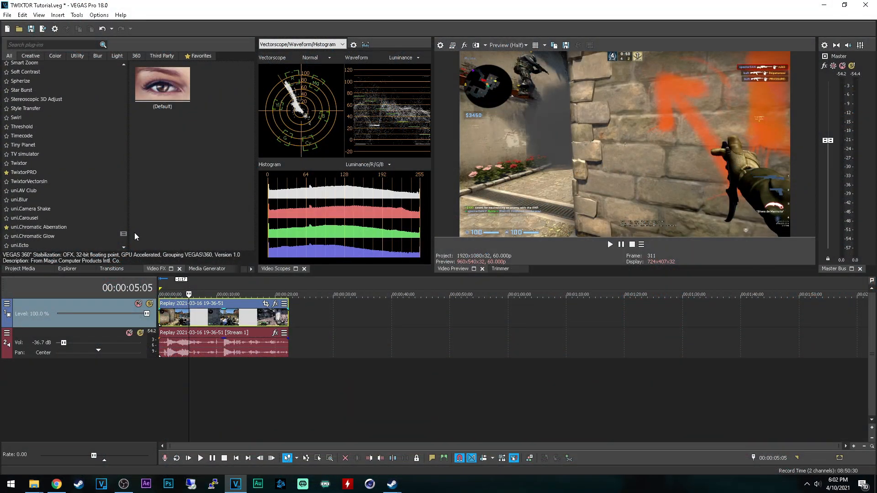
Step: Apply the default TwixtorPRO effect to the video clip on the timeline
click(27, 164)
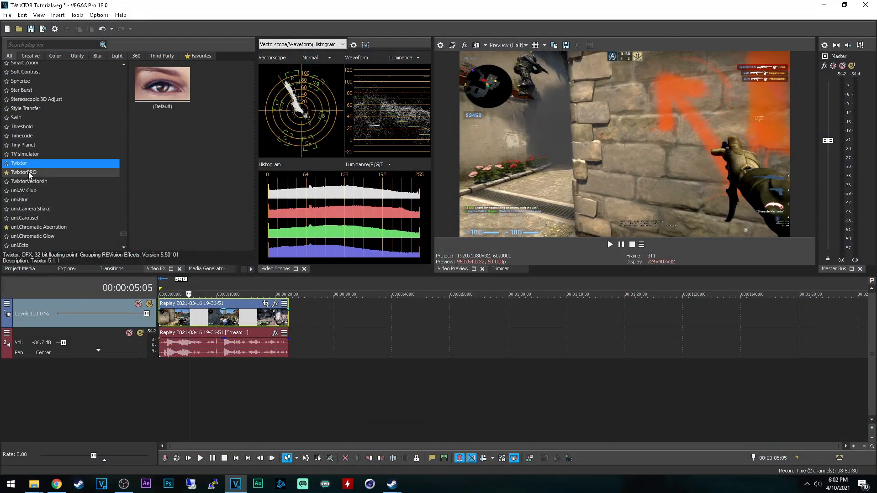
click(29, 173)
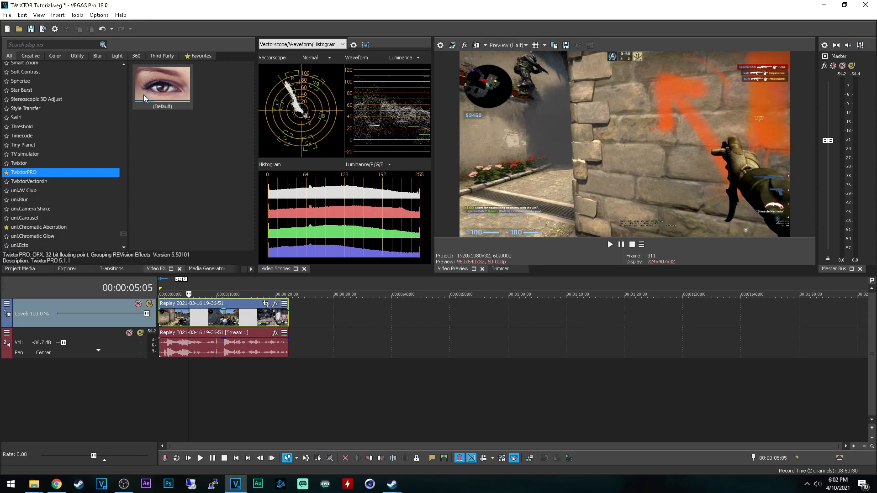
drag(144, 99, 195, 247)
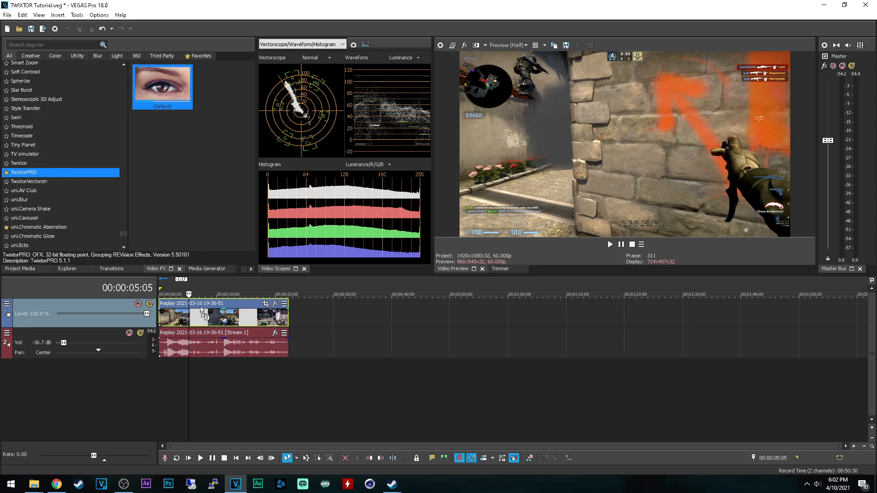
drag(202, 321, 202, 321)
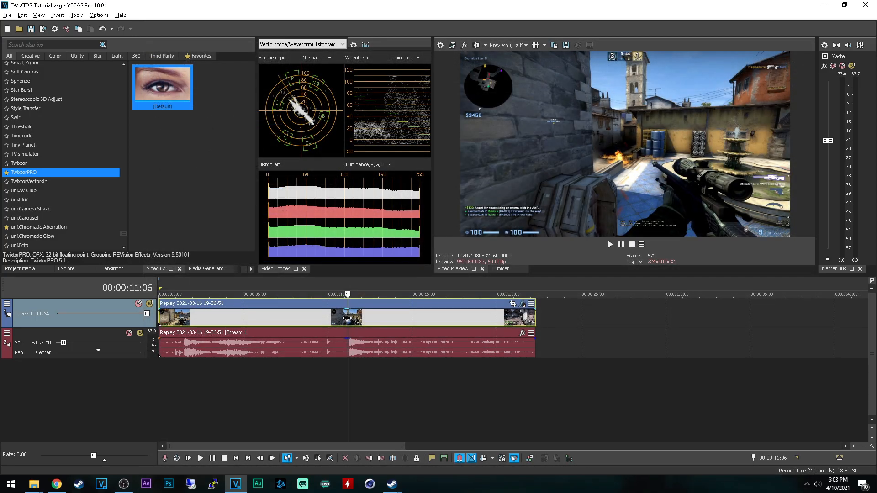
Step: Split the clip's video and audio at 00:00:11:06 and 00:00:12:02, and move the last piece to about 00:00:20
key(s)
click(389, 330)
click(373, 316)
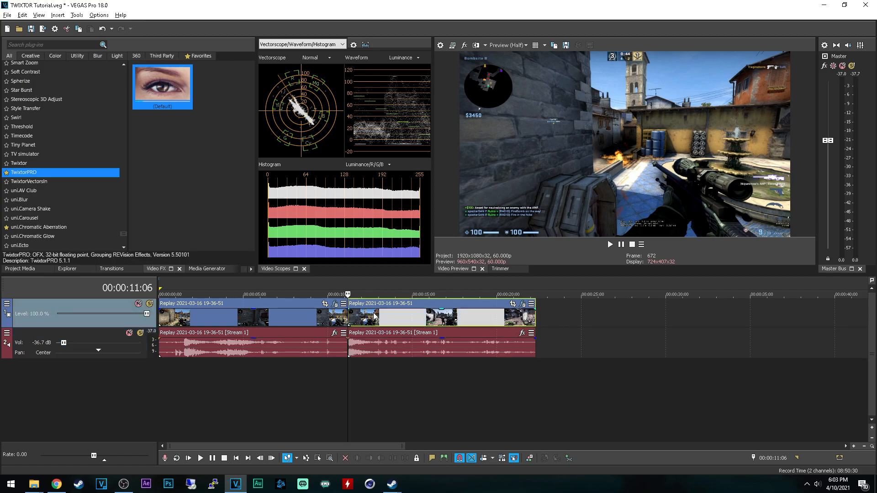
click(364, 316)
key(s)
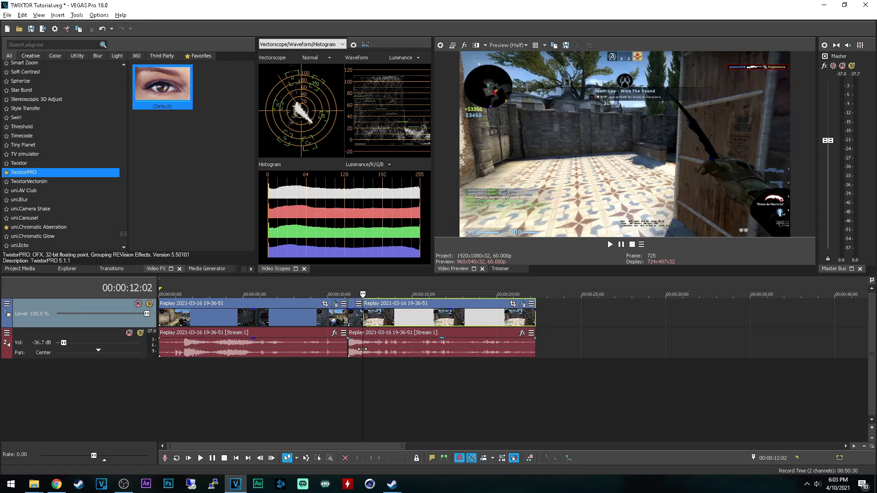
click(386, 350)
drag(395, 321, 626, 320)
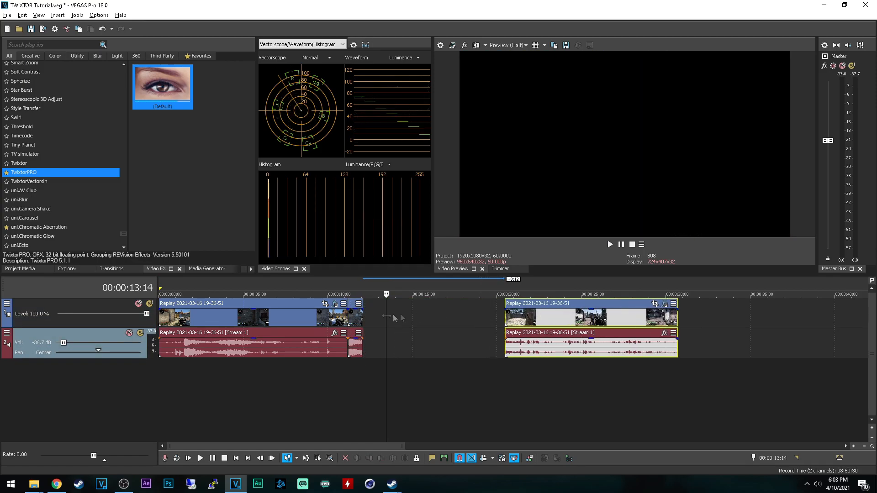
Step: Time-stretch the short middle clip's video and audio to a 25% playback rate and play it from 00:00:11:06
click(354, 320)
scroll(357, 323, up, 1)
drag(460, 321, 532, 320)
drag(463, 346, 532, 346)
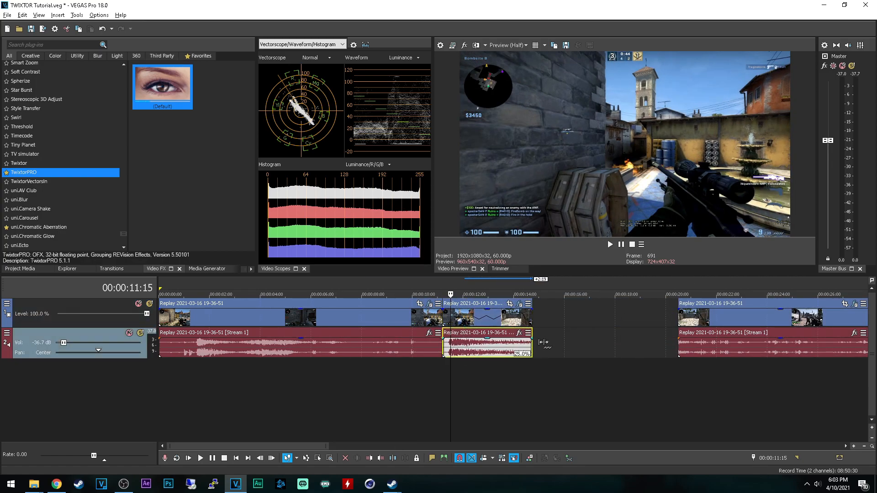
click(443, 382)
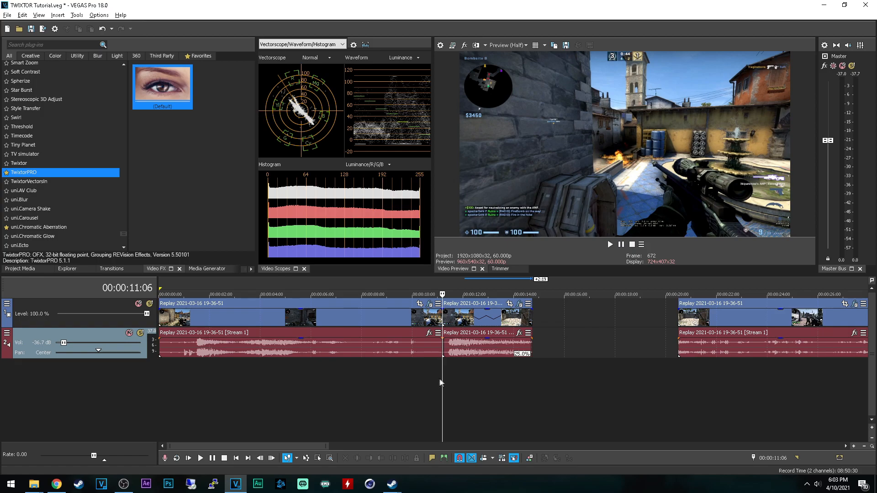
key(space)
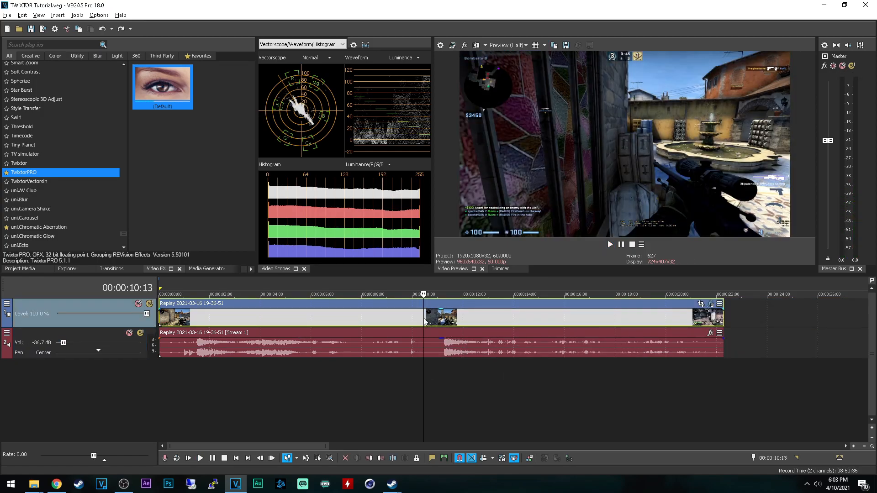
Step: Insert a velocity envelope on the video clip
right_click(424, 318)
mouse_move(454, 380)
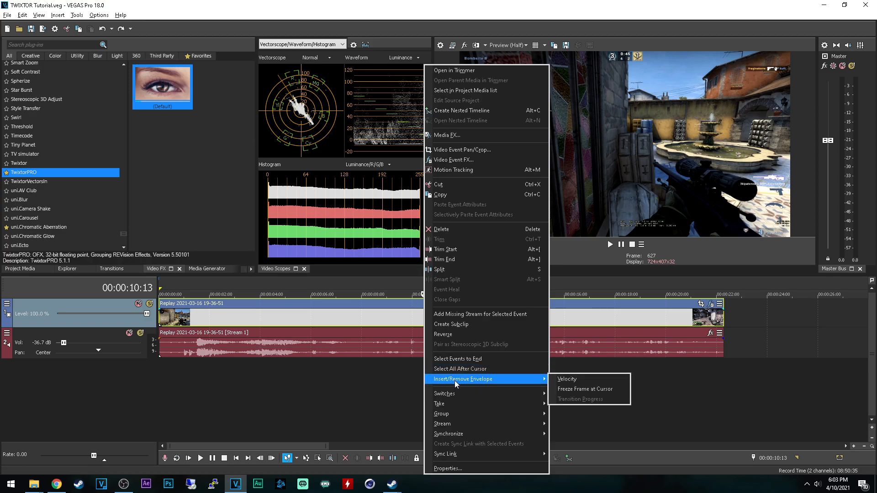
click(568, 382)
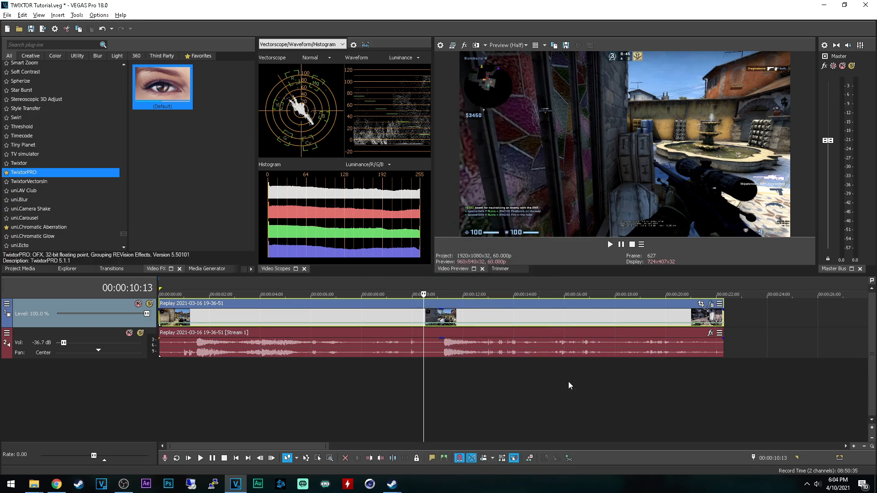
Step: Add a velocity envelope point at about 00:00:11:21 just after the shot and set it to 20% forward velocity
click(445, 320)
scroll(446, 322, up, 1)
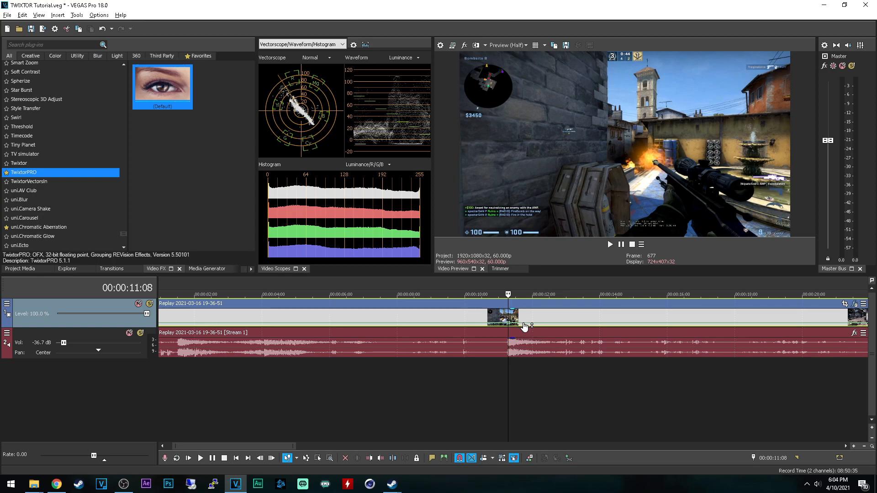
click(524, 327)
right_click(523, 323)
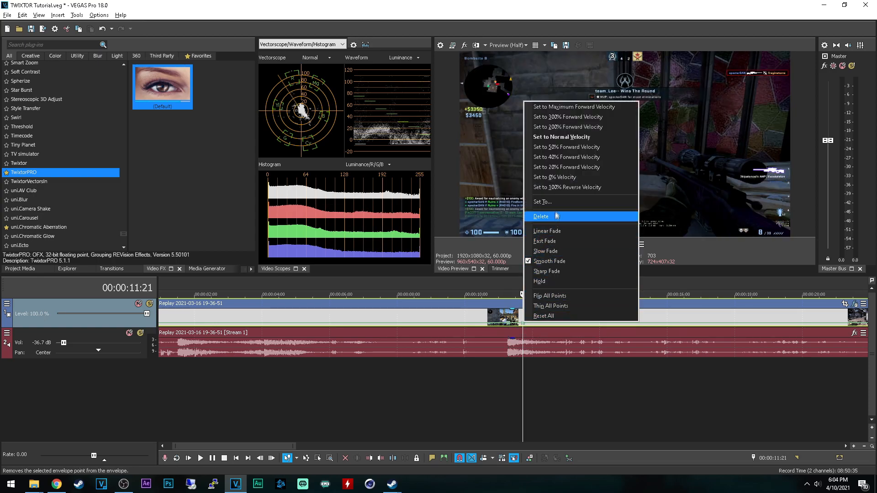
click(553, 167)
Step: Play the clip through the velocity slowdown, stop, and return the playhead to about 00:00:11:09
click(466, 385)
key(space)
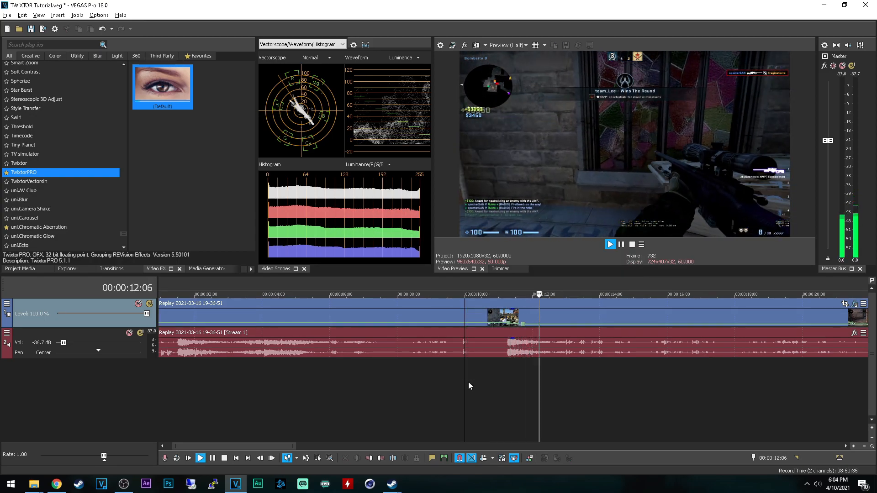
click(509, 316)
key(space)
click(508, 315)
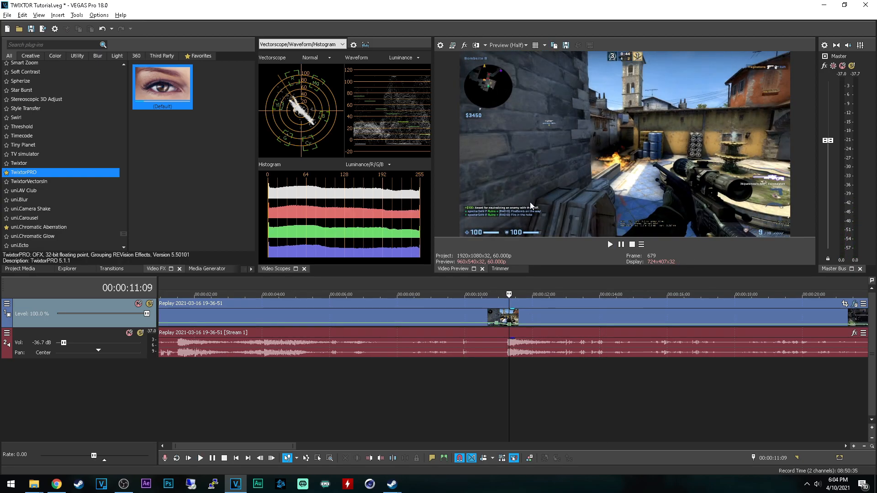
Step: Set the preview quality to Good (Half) and play the velocity slowdown from 00:00:10:24
click(499, 381)
click(495, 383)
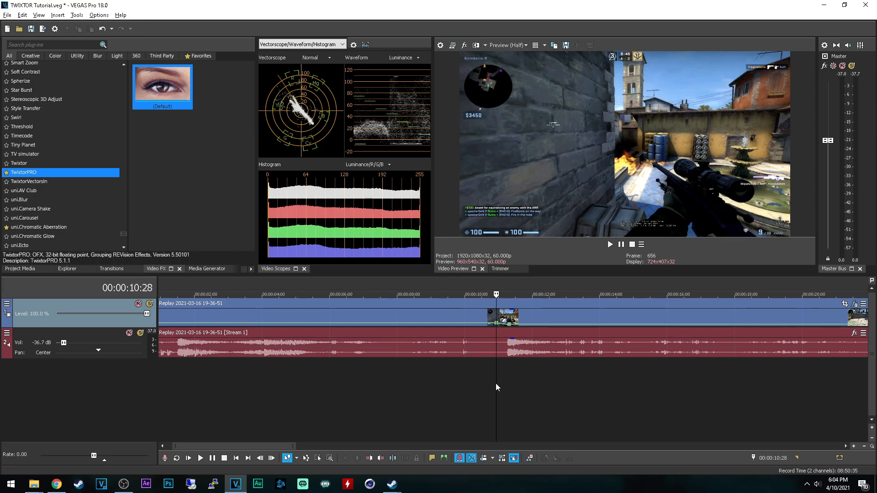
click(492, 385)
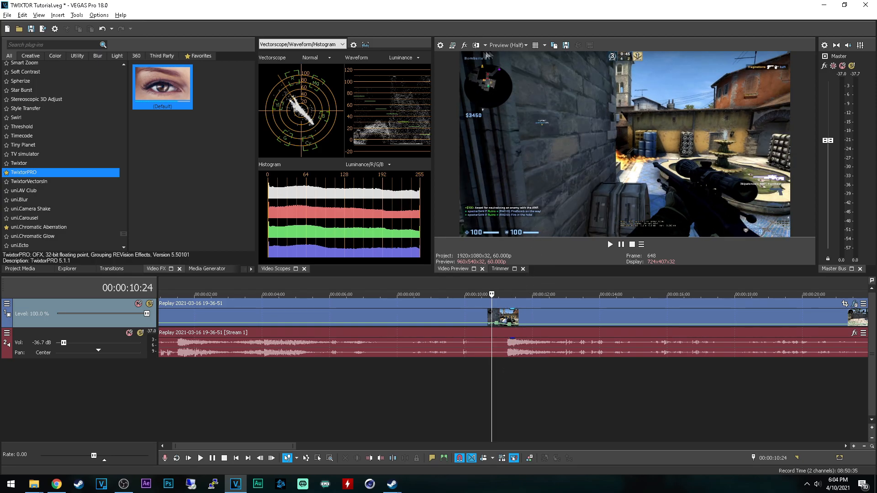
mouse_move(515, 78)
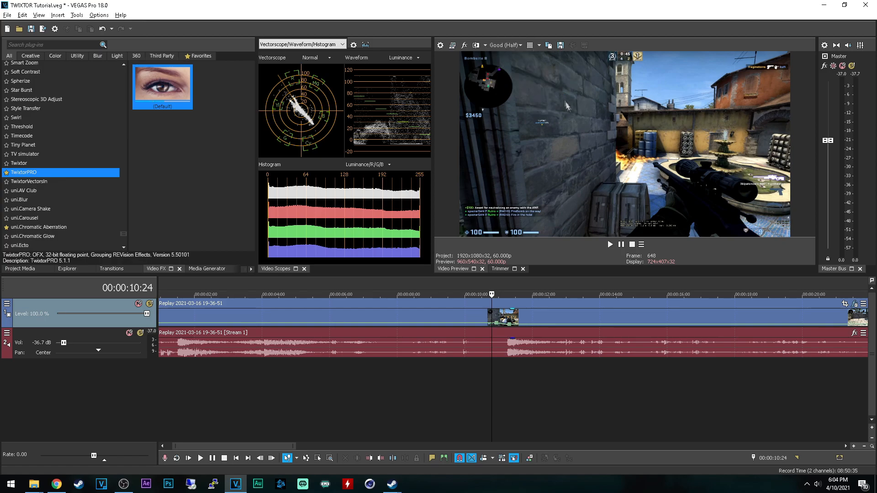
key(space)
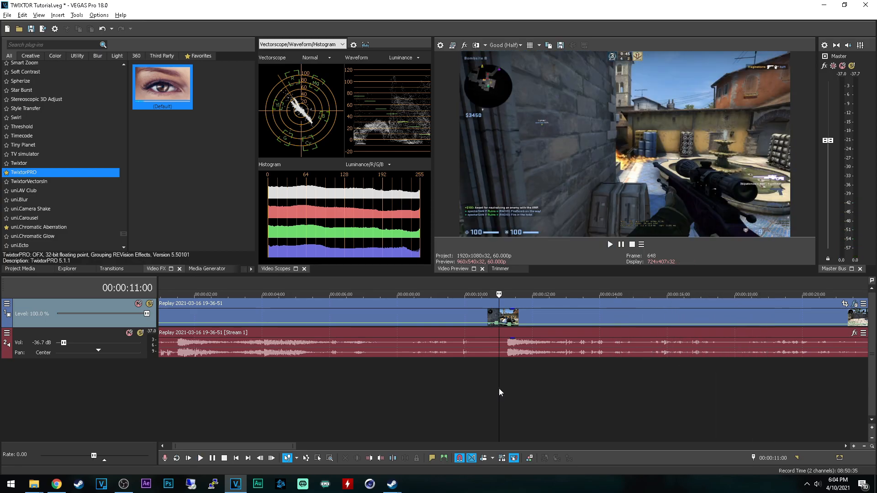
Step: Apply the default TwixtorPRO effect to the clip with the playhead at 00:00:11:06 and set BG MotionSens to 100
drag(499, 388, 507, 380)
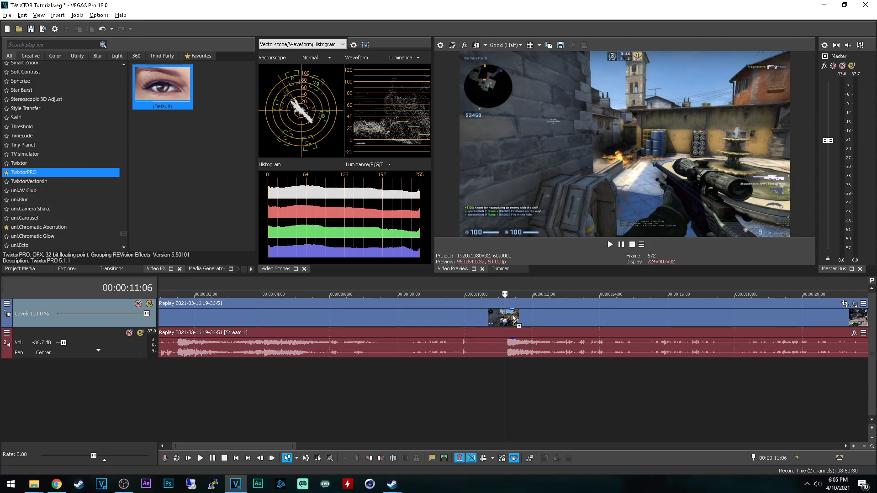
drag(514, 318, 509, 318)
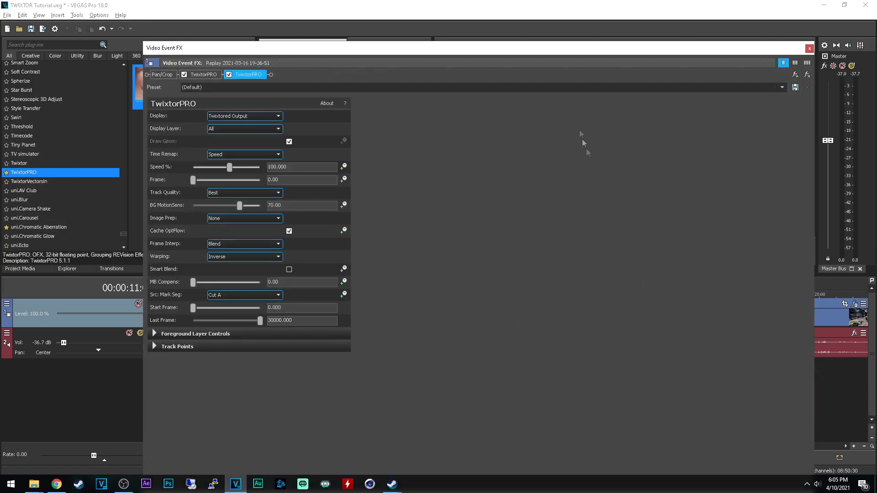
drag(535, 46, 500, 63)
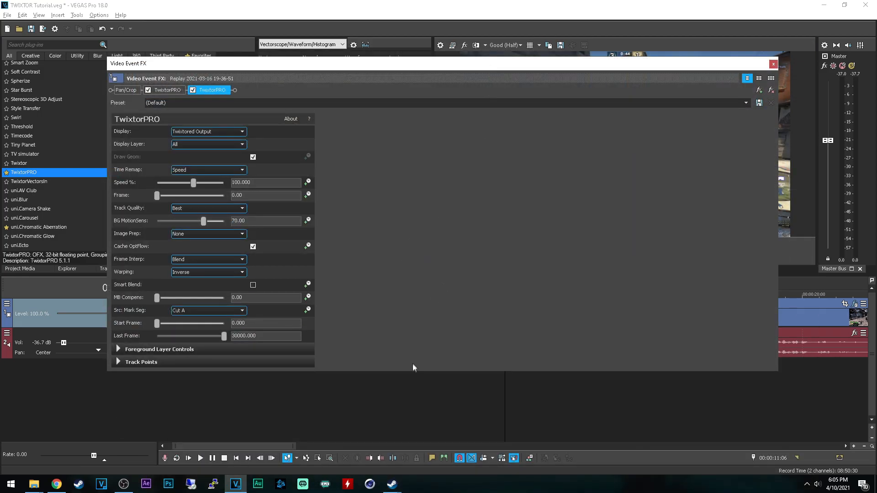
drag(210, 220, 253, 226)
Step: Animate TwixtorPRO's Speed % with a keyframe at 00:00:11:06 and one at 00:00:11:18 set to 1, and close the effect window
click(308, 182)
click(644, 455)
click(516, 396)
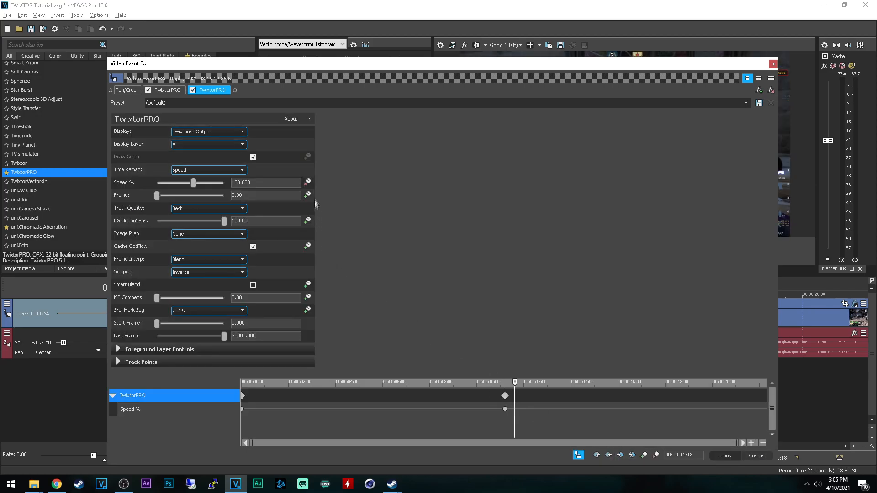
drag(252, 183, 199, 182)
text(1)
key(Return)
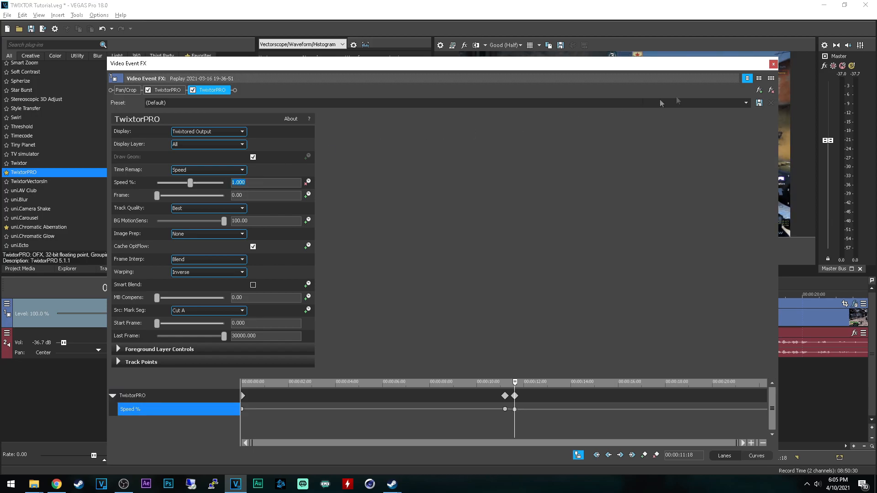
click(773, 64)
Step: Play the Twixtor slow motion from 00:00:11:04 and stop playback
click(503, 374)
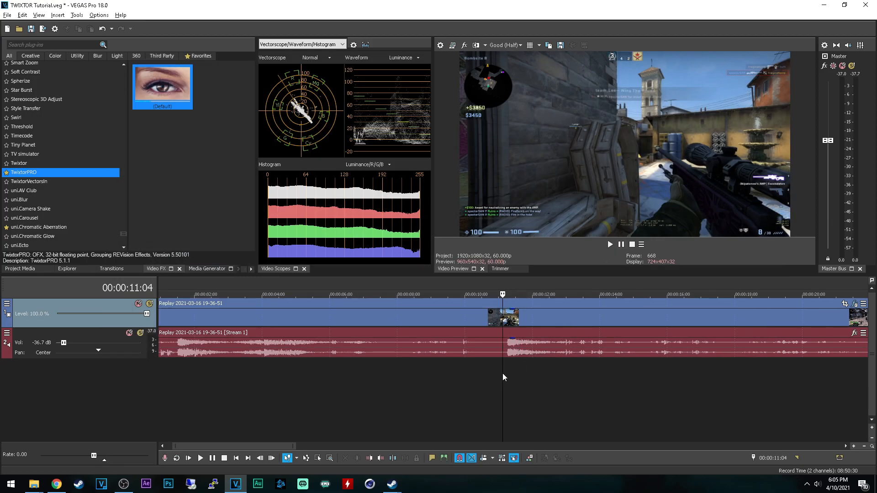
key(space)
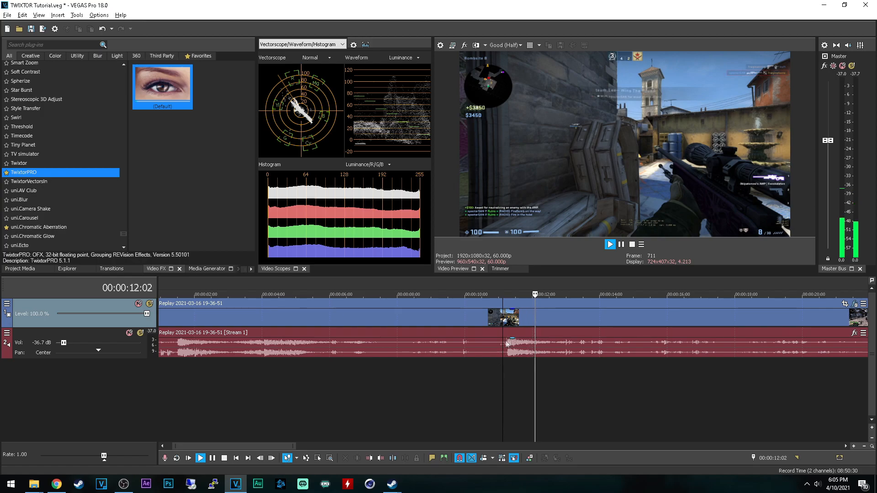
key(space)
Step: Set the preview quality to Draft (Half) and replay the Twixtor slow-motion section
click(505, 45)
mouse_move(510, 55)
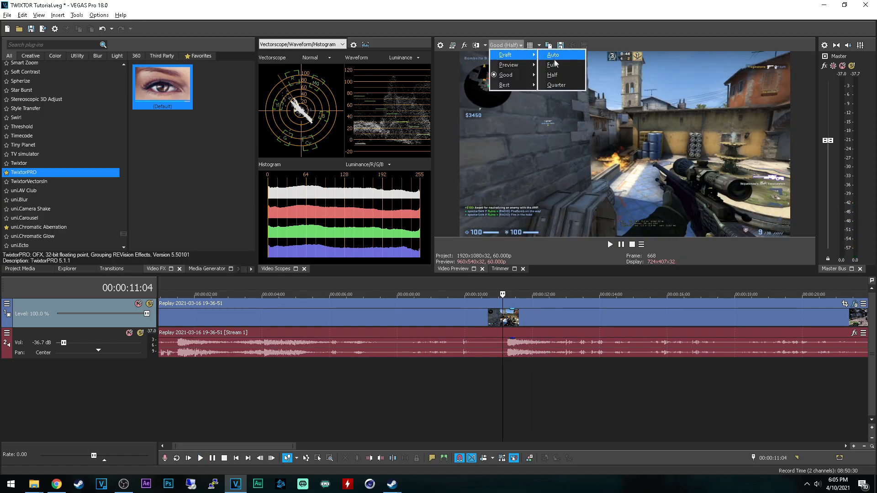
click(555, 75)
key(space)
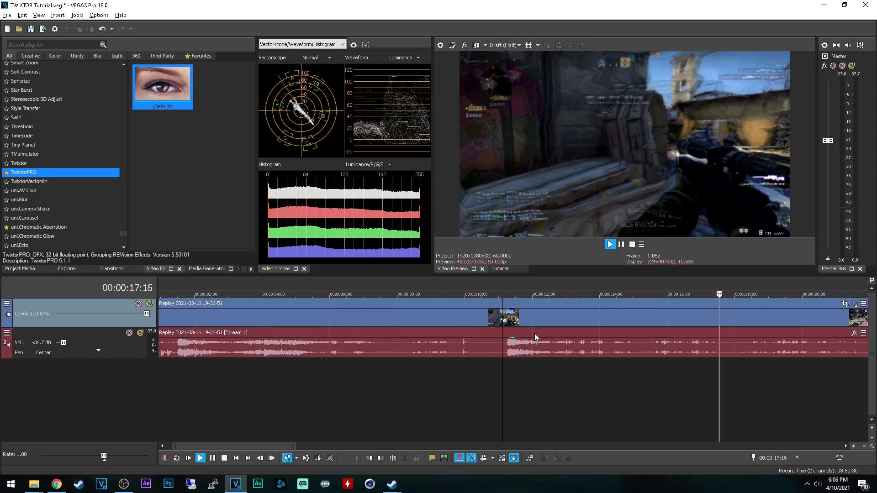
key(space)
click(484, 371)
key(space)
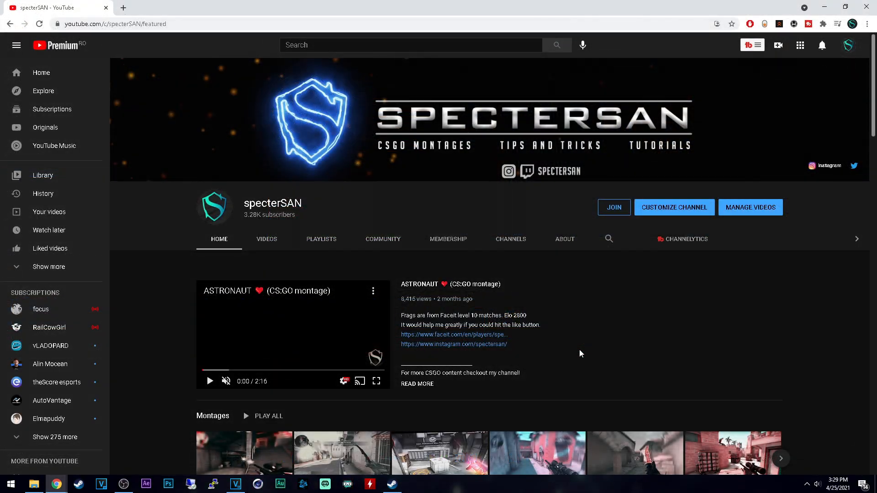
Step: On the YouTube channel page, browse the Moviemaking tutorials row and open the video about fixing preview window lag in Vegas PRO
scroll(571, 356, down, 7)
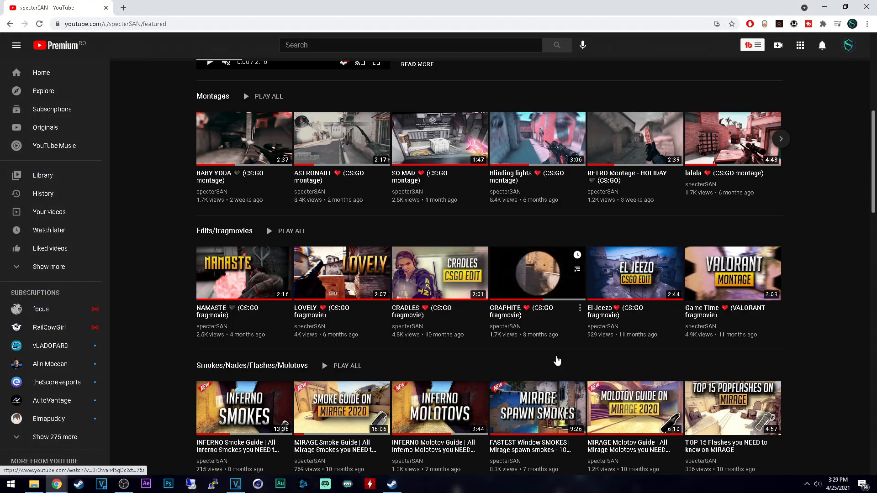
scroll(558, 361, down, 4)
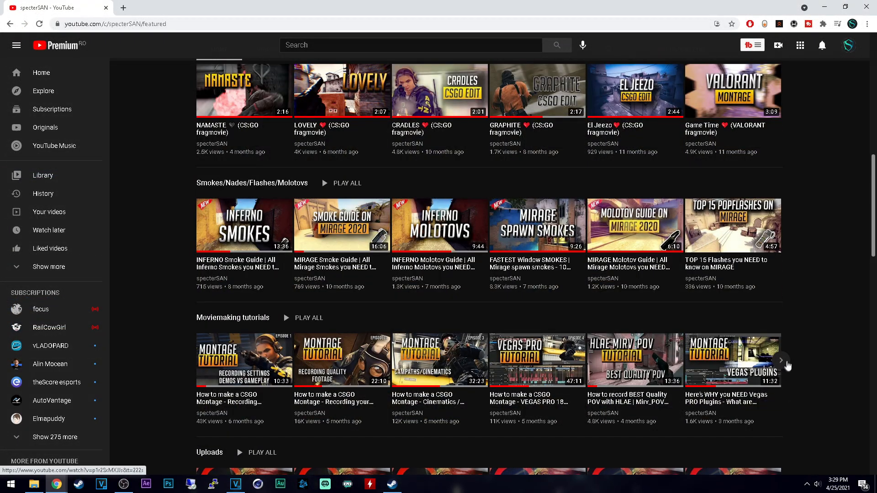
click(782, 361)
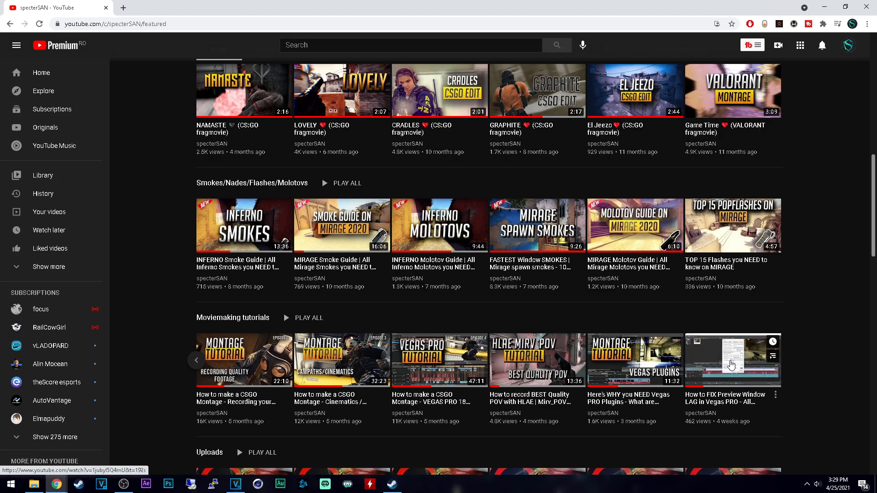
click(732, 365)
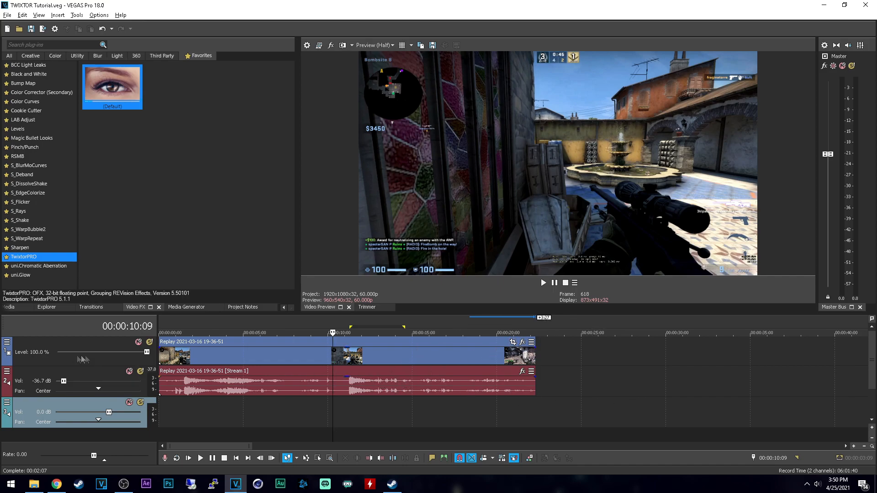
Step: Split the gameplay video event at 00:00:11:05
click(347, 354)
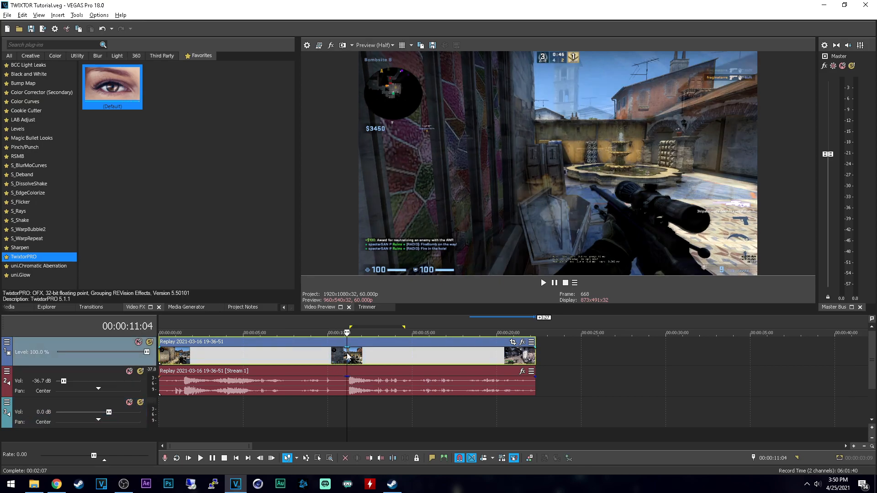
scroll(325, 361, up, 2)
scroll(373, 360, up, 2)
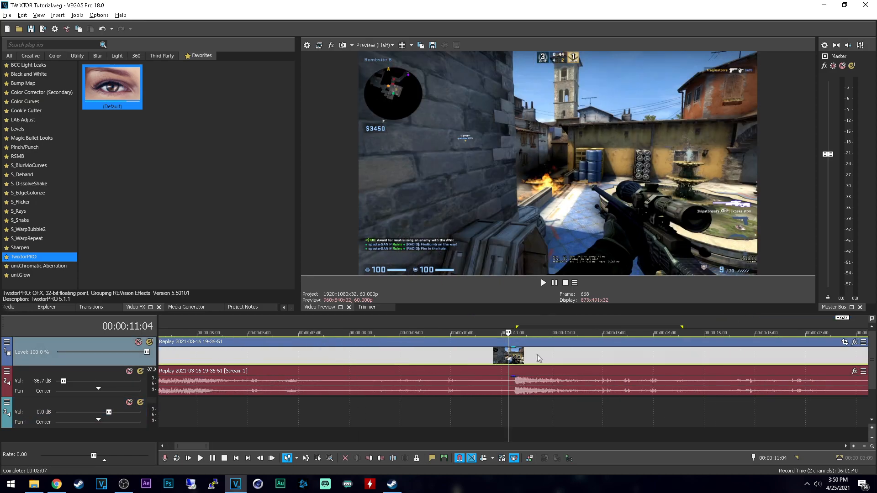
click(510, 355)
scroll(527, 376, down, 1)
key(s)
click(504, 358)
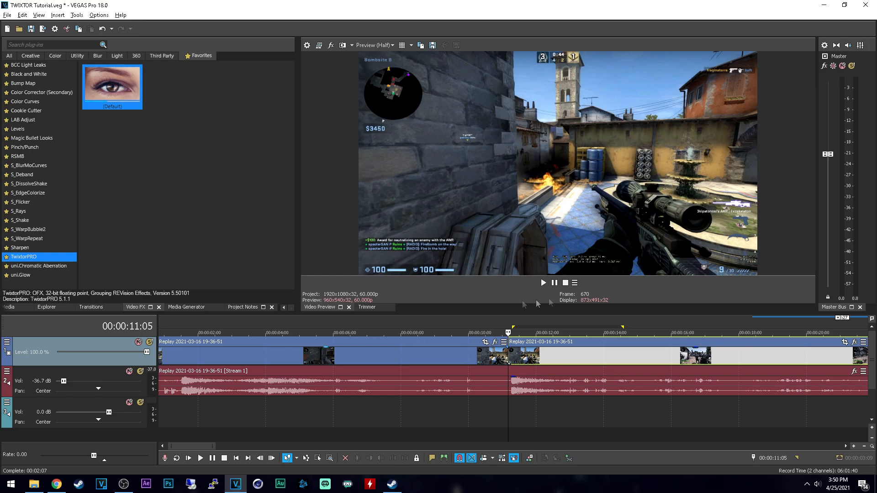
scroll(621, 337, down, 1)
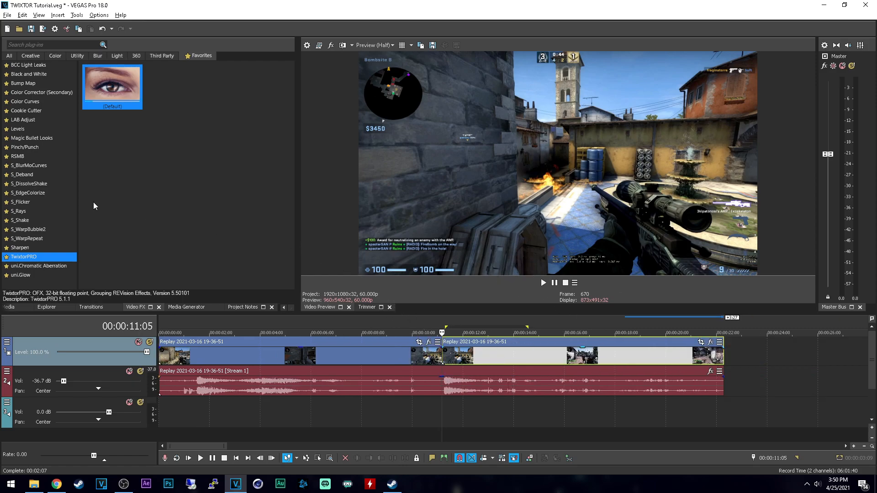
Step: Apply the default TwixtorPRO preset to the video event after the split, enable keyframe animation for Speed %, and close the effect window
drag(117, 84, 515, 359)
drag(454, 355, 456, 355)
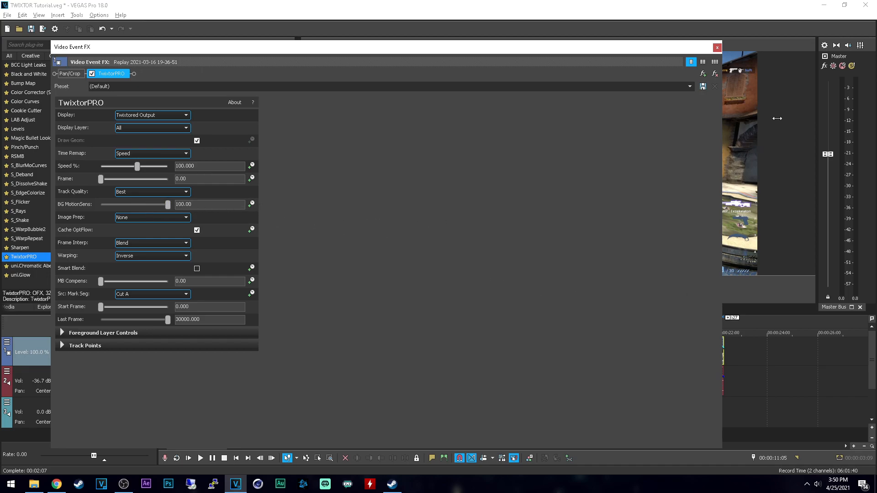
click(252, 166)
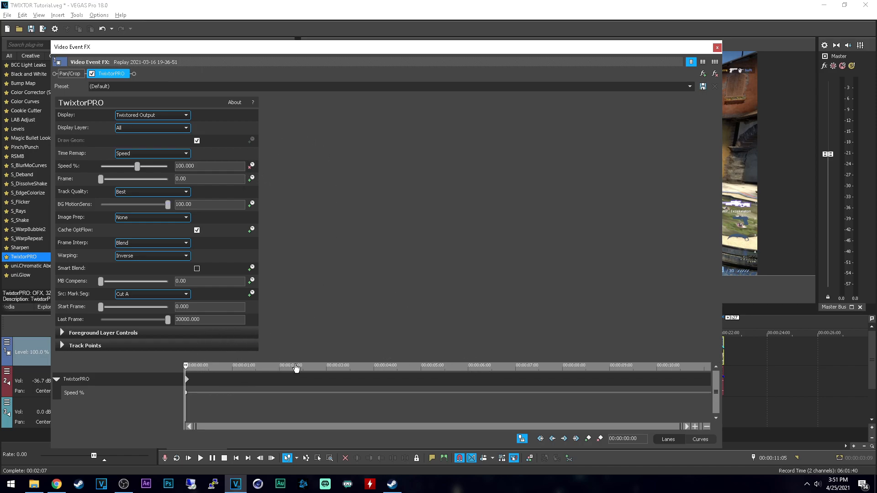
drag(295, 361, 290, 272)
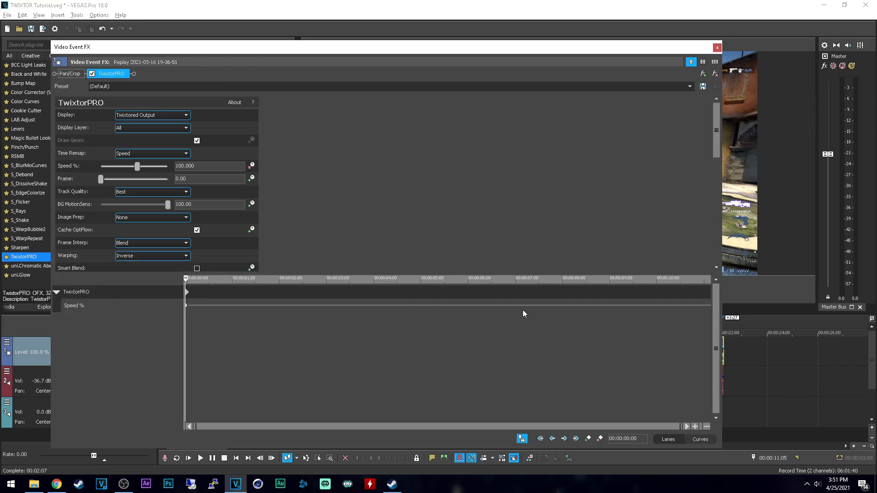
click(187, 295)
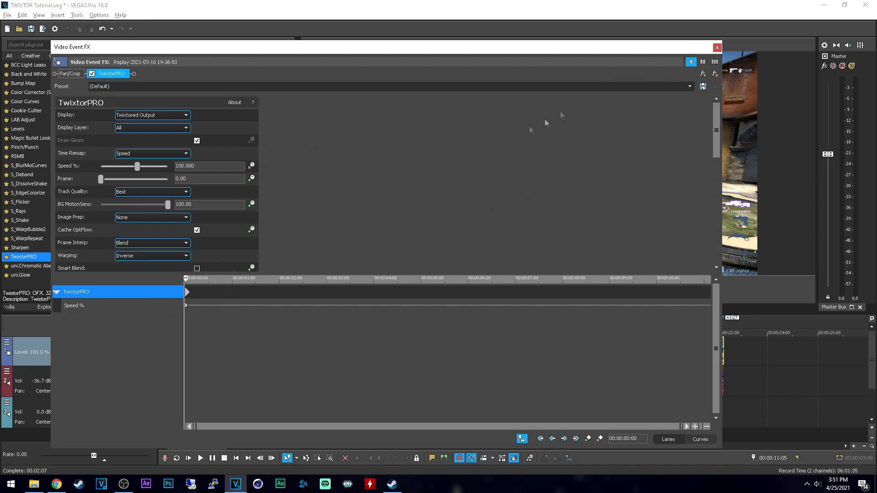
click(717, 48)
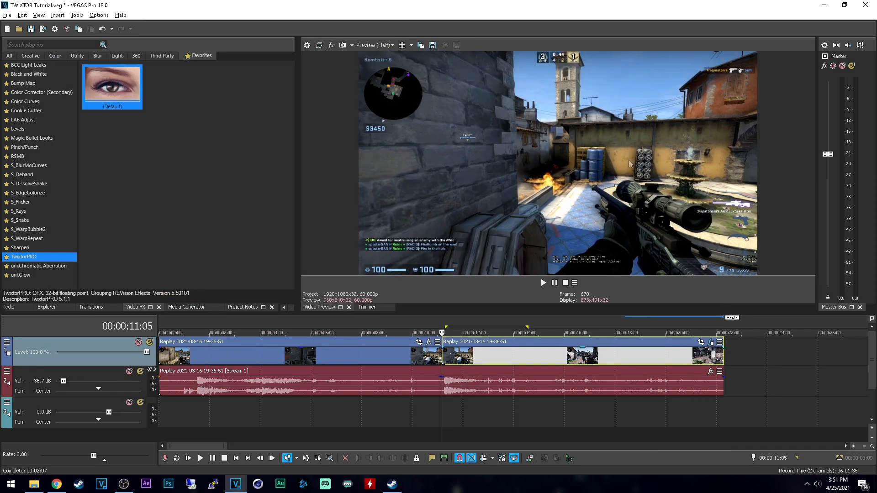
Step: Step back and forth frame by frame between about 00:00:11:10 and 00:00:11:14 to examine the fast camera turn after the shot
click(460, 409)
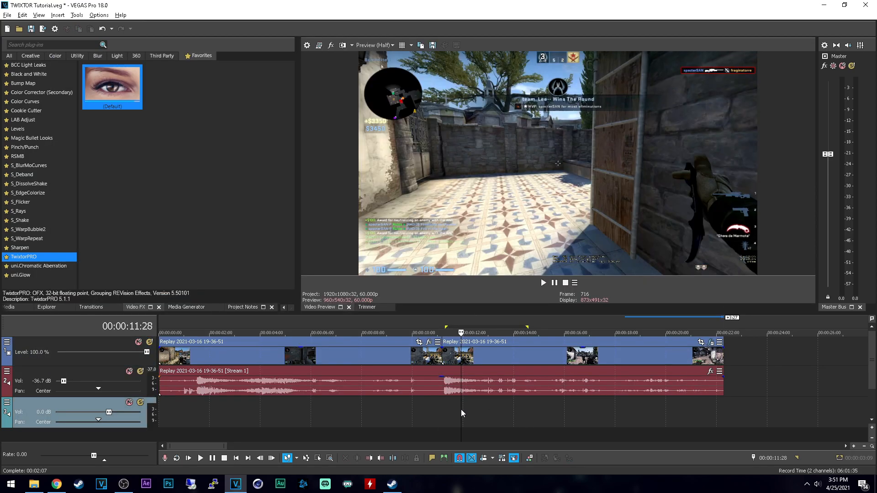
key(Left)
key(Left)
key(Left)
key(Left)
key(Left)
key(Left)
key(Left)
key(Left)
key(Left)
key(Left)
key(Left)
key(Left)
key(Left)
key(Left)
key(Left)
key(Left)
key(Left)
key(Left)
key(Left)
key(Left)
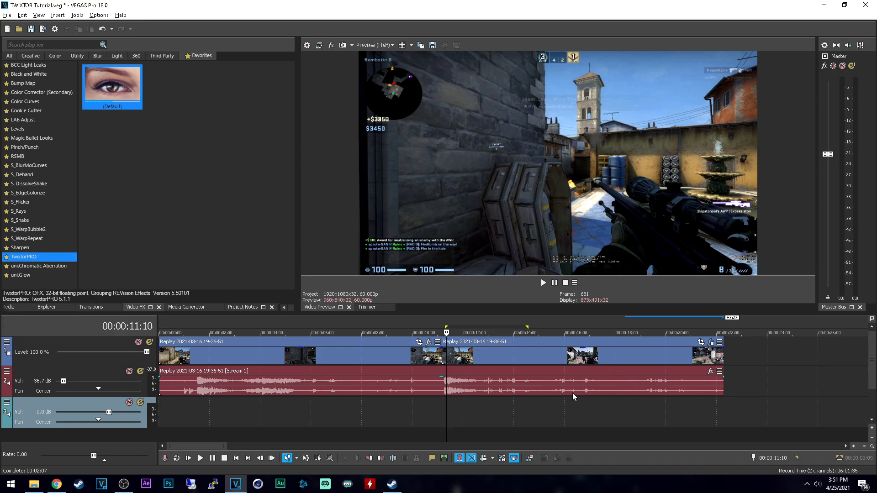
key(Right)
key(Right)
key(Right)
key(Right)
key(Right)
key(Right)
key(Right)
key(Right)
key(Right)
key(Right)
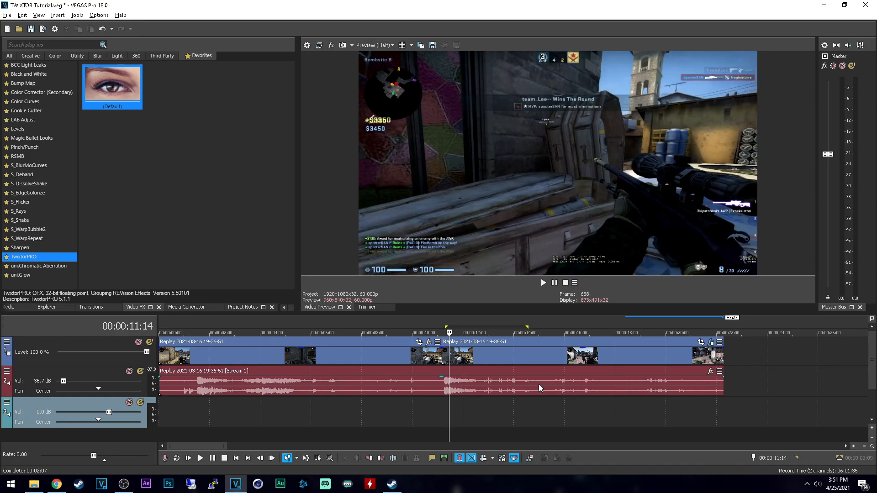
key(Left)
key(Left)
key(Left)
key(Left)
key(Left)
key(Left)
key(Left)
key(Left)
key(Left)
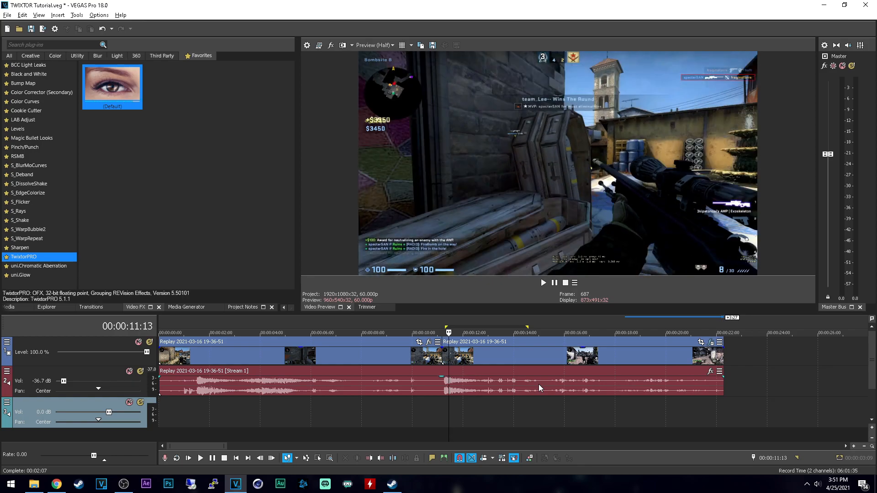
key(Right)
key(Right)
key(Right)
key(Right)
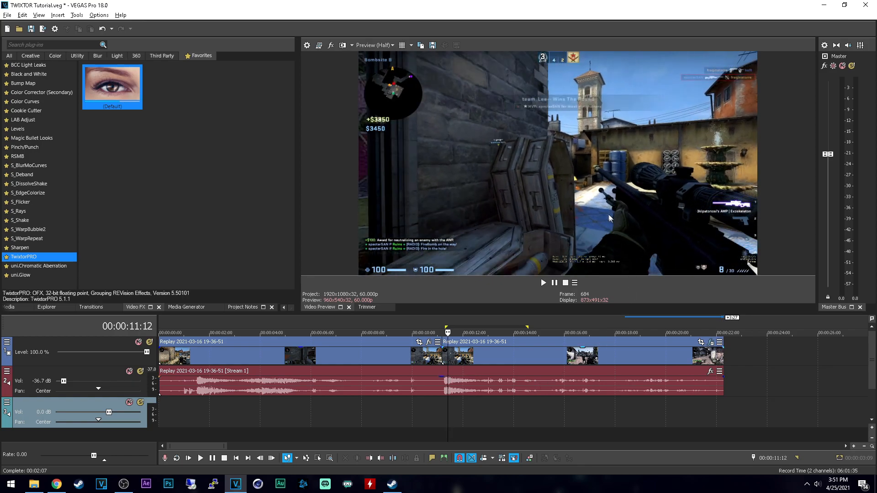
key(Right)
key(Left)
key(Left)
key(Left)
key(Right)
key(Right)
key(Right)
key(Right)
key(Right)
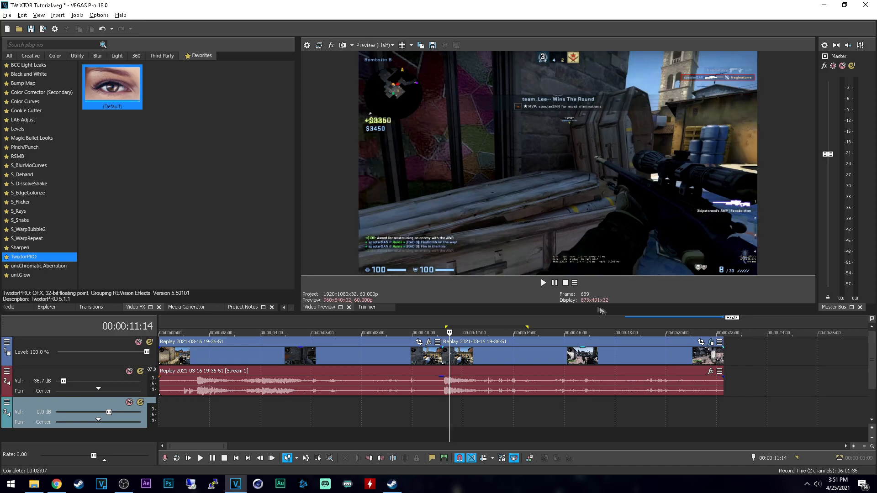
Step: Set the second event's TwixtorPRO Speed % to 15 at its first keyframe and close the effect window
click(711, 343)
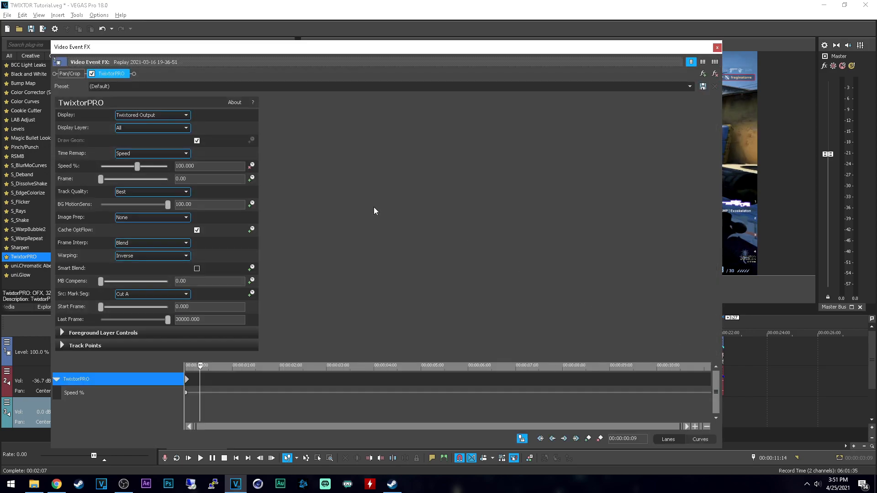
click(187, 380)
drag(196, 167, 113, 168)
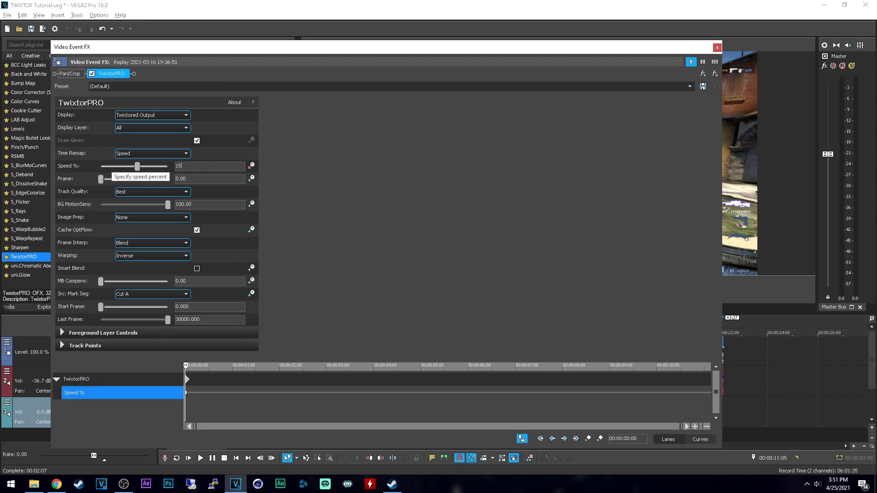
key(Return)
click(717, 47)
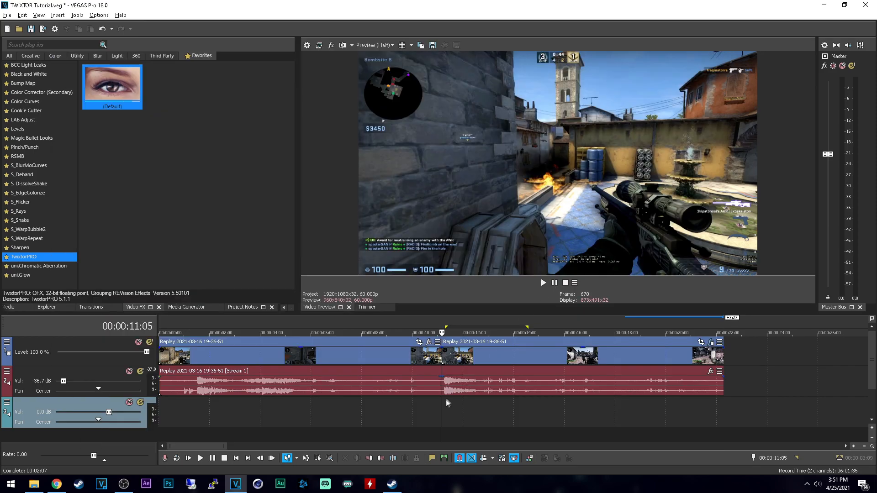
Step: Step forward through the slowed event from 00:00:11:05 to 00:00:13:08 to examine the interpolated frames
key(Right)
key(Right)
key(Right)
key(Right)
key(Right)
key(Right)
key(Right)
key(Right)
key(Right)
key(Right)
key(Right)
key(Right)
key(Right)
key(Right)
key(Right)
key(Right)
key(Right)
key(Right)
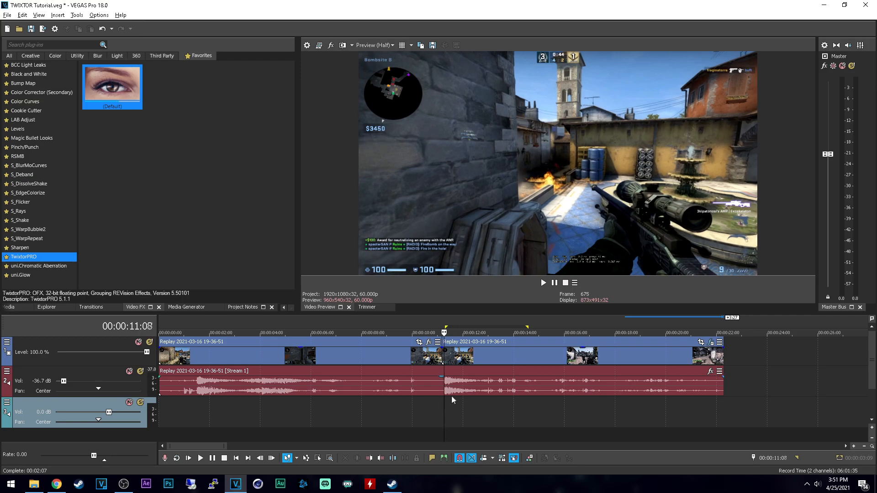
key(Right)
key(Right)
key(Right)
key(Right)
key(Right)
key(Right)
key(Right)
key(Right)
key(Right)
key(Right)
key(Right)
key(Right)
key(Right)
key(Right)
key(Right)
key(Right)
key(Right)
key(Right)
key(Right)
key(Right)
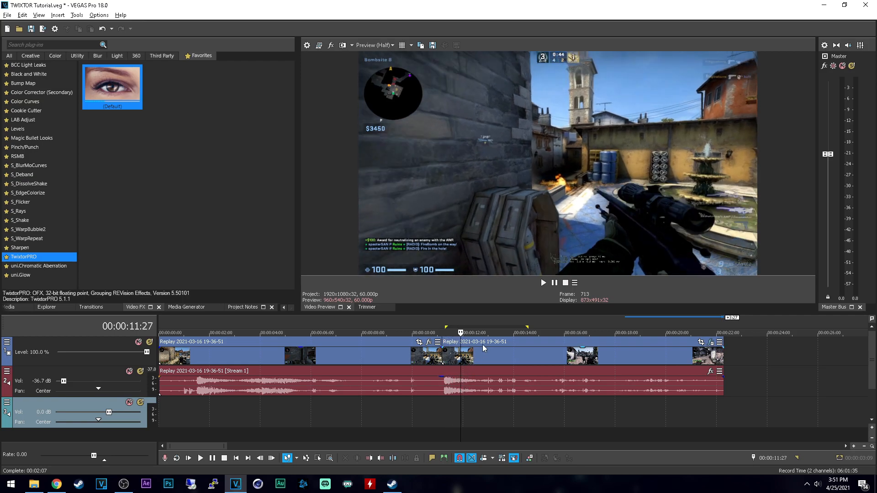
key(Right)
key(Right)
key(Right)
key(Right)
key(Right)
key(Right)
key(Right)
key(Right)
key(Right)
key(Right)
key(Right)
key(Right)
key(Right)
key(Right)
key(Right)
key(Right)
key(Right)
key(Right)
key(Right)
key(Right)
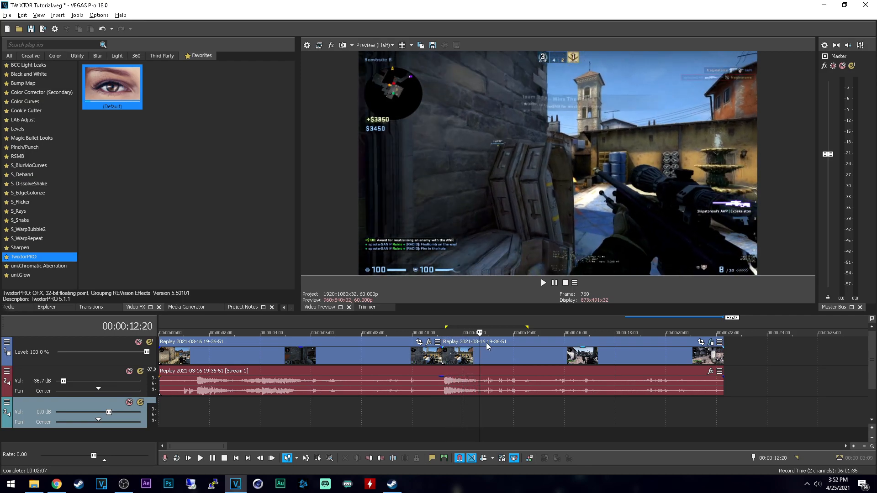
key(Right)
key(Right)
key(Right)
key(Right)
key(Right)
key(Right)
key(Right)
key(Right)
key(Right)
key(Right)
key(Right)
key(Right)
key(Right)
key(Right)
key(Right)
key(Right)
key(Right)
key(Right)
key(Right)
key(Right)
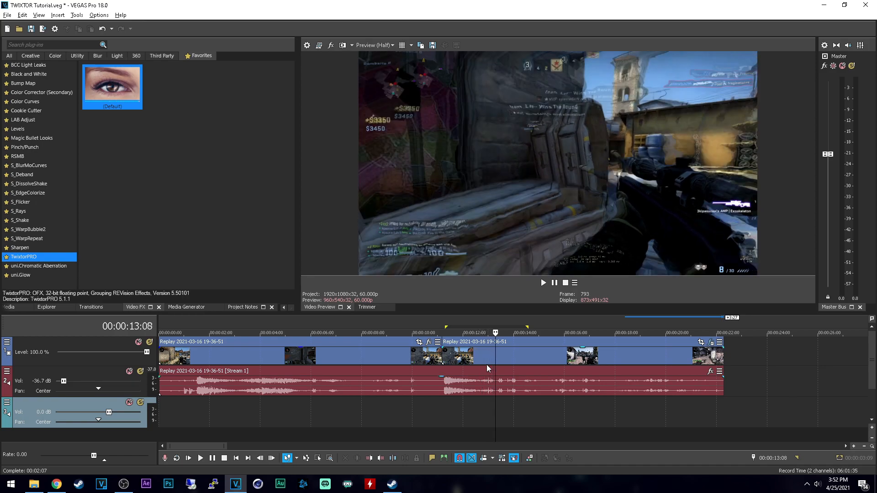
Step: Compare neighbouring frames between 00:00:13:04 and 00:00:13:14 for warping and blending artifacts in the fast turn
key(Left)
key(Left)
key(Left)
key(Left)
key(Left)
key(Left)
key(Left)
key(Left)
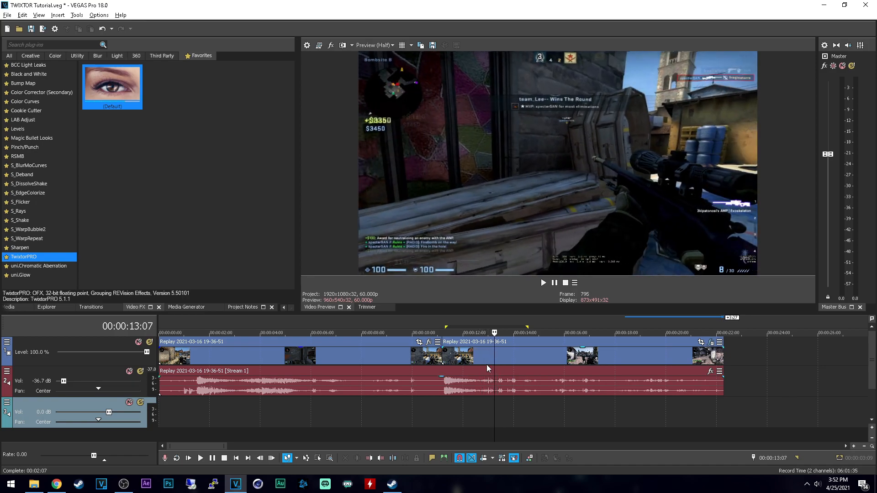
key(Left)
key(Left)
key(Left)
key(Left)
key(Left)
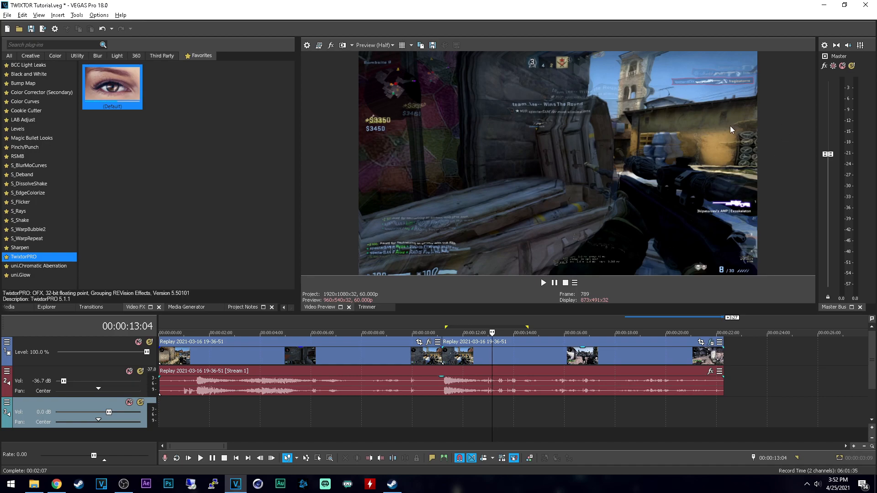
key(Right)
key(Right)
key(Right)
key(Right)
key(Right)
key(Right)
key(Right)
key(Right)
key(Right)
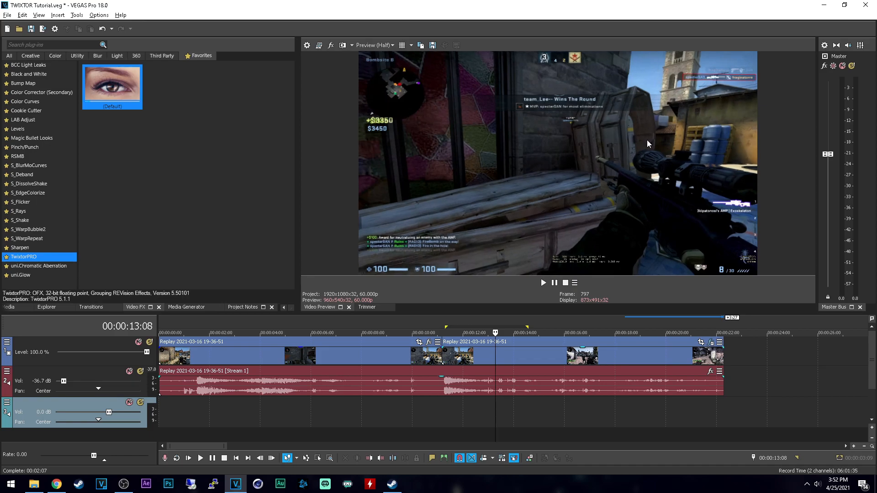
key(Right)
key(Right)
key(Right)
key(Right)
key(Right)
key(Right)
key(Right)
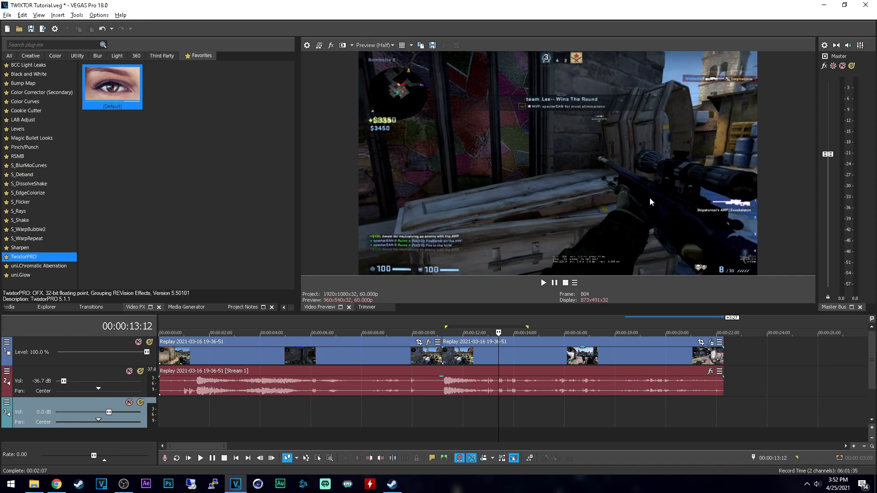
key(Right)
key(Right)
key(Right)
key(Right)
key(Right)
key(Right)
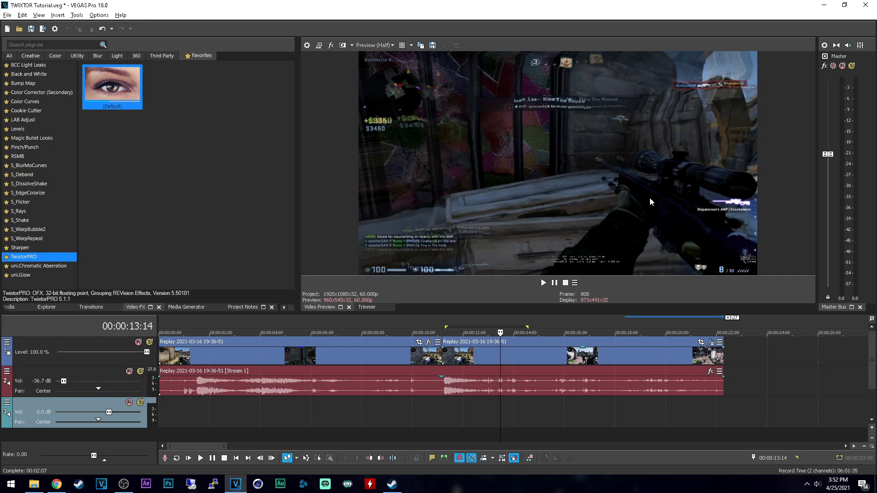
Step: Review the slowed event frame by frame around 00:00:12:04 to 00:00:12:19, and return to 00:00:11:22 just before the shot
click(466, 356)
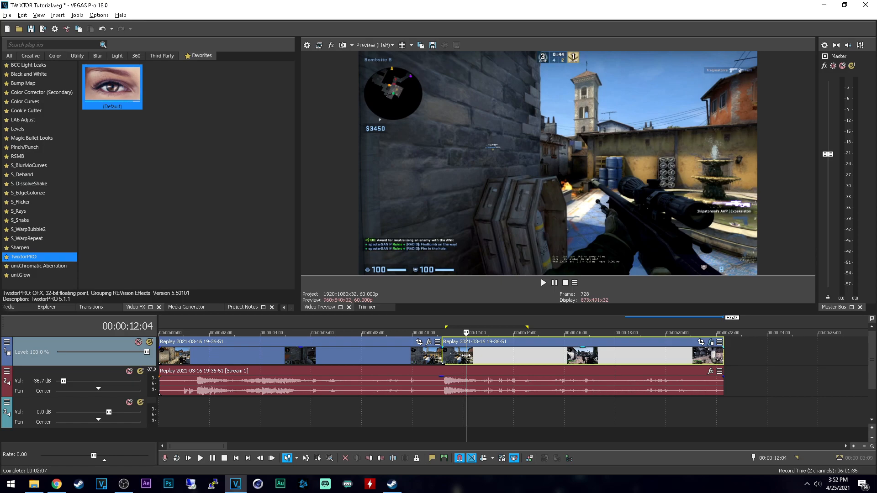
key(Right)
key(Right)
key(Right)
key(Right)
key(Right)
key(Right)
key(Right)
key(Right)
key(Right)
key(Right)
key(Right)
key(Right)
key(Right)
key(Right)
key(Right)
key(Right)
key(Right)
key(Right)
key(Right)
key(Right)
key(Right)
key(Right)
key(Right)
key(Right)
key(Right)
key(Right)
key(Right)
key(Right)
key(Right)
key(Right)
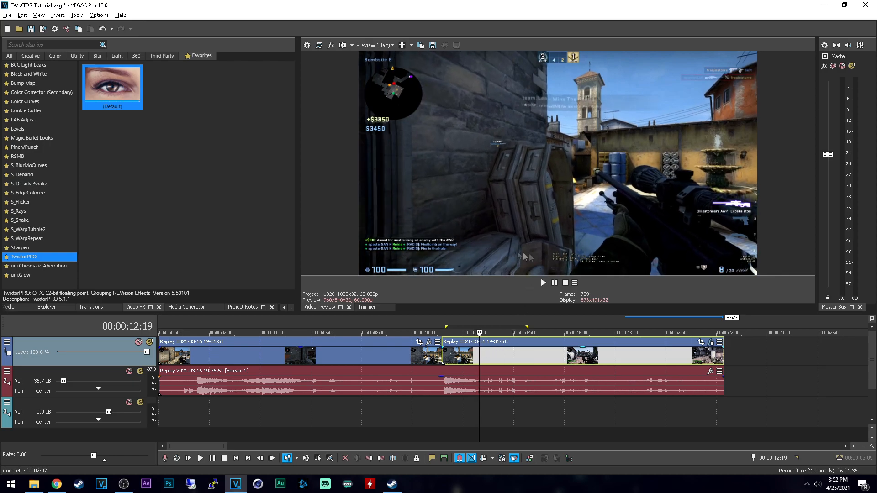
key(Right)
key(Right)
key(Right)
key(Right)
key(Left)
key(Left)
key(Left)
key(Left)
key(Left)
key(Left)
key(Left)
key(Left)
key(Left)
key(Left)
key(Left)
key(Left)
key(Left)
key(Left)
key(Left)
key(Left)
key(Left)
key(Left)
key(Left)
key(Left)
key(Left)
key(Left)
key(Left)
key(Left)
key(Left)
key(Left)
key(Left)
key(Left)
key(Left)
key(Left)
key(Left)
key(Left)
key(Left)
key(Left)
key(Left)
key(Left)
key(Left)
key(Left)
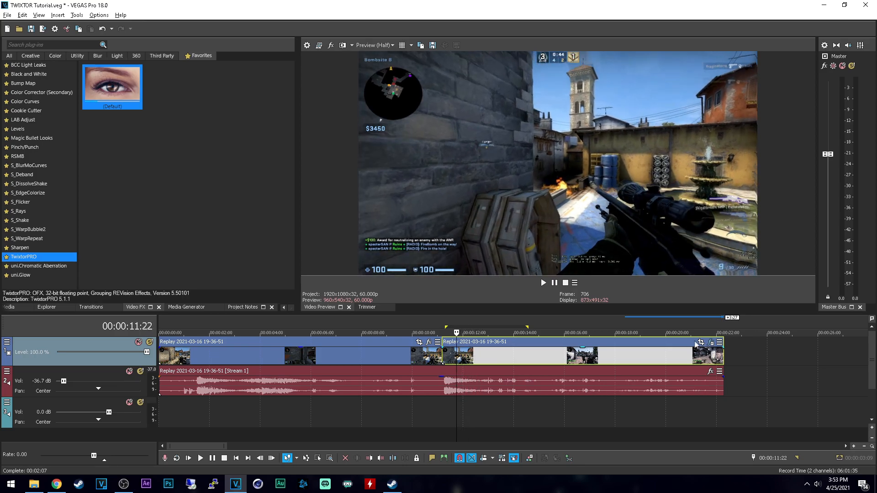
Step: With the second event's TwixtorPRO window shrunk and moved to uncover the preview, add a Speed % keyframe at 00:00:00:22 in the event
click(711, 342)
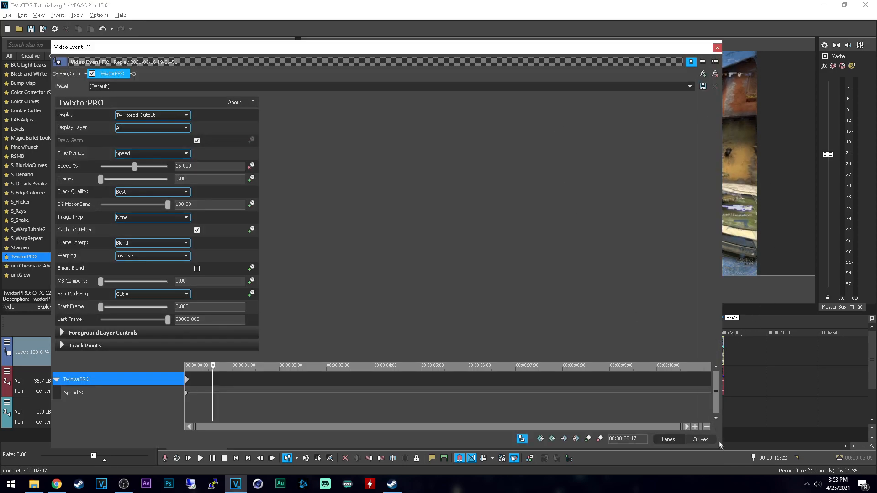
drag(722, 450, 393, 392)
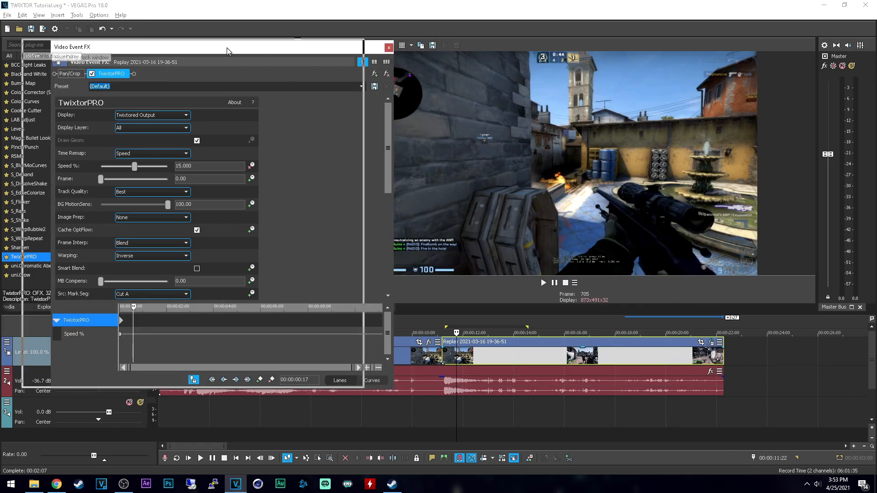
drag(259, 47, 229, 46)
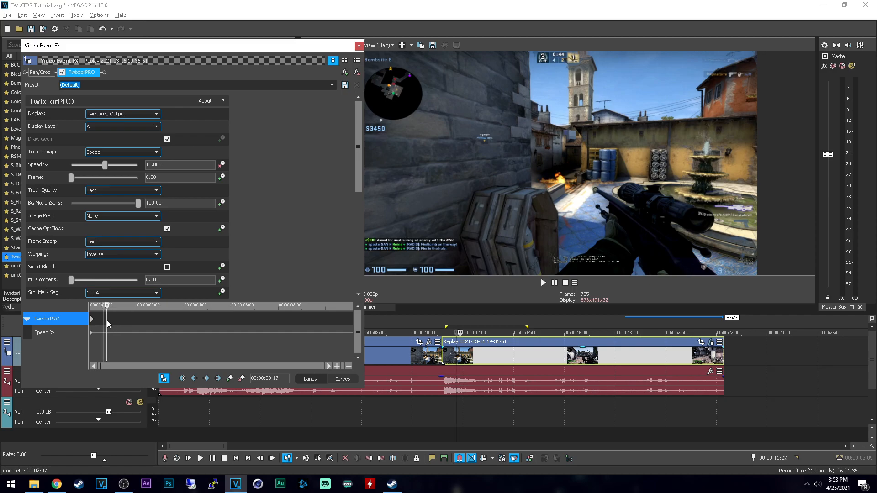
click(108, 319)
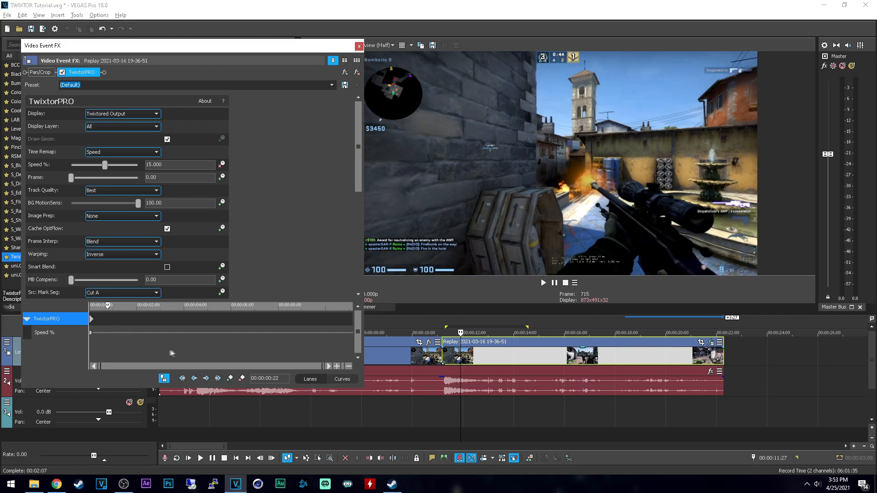
click(230, 378)
Step: Set Speed % to 100 at the first TwixtorPRO keyframe, at 00:00:00:00
click(92, 320)
drag(183, 165, 91, 164)
text(100)
key(Return)
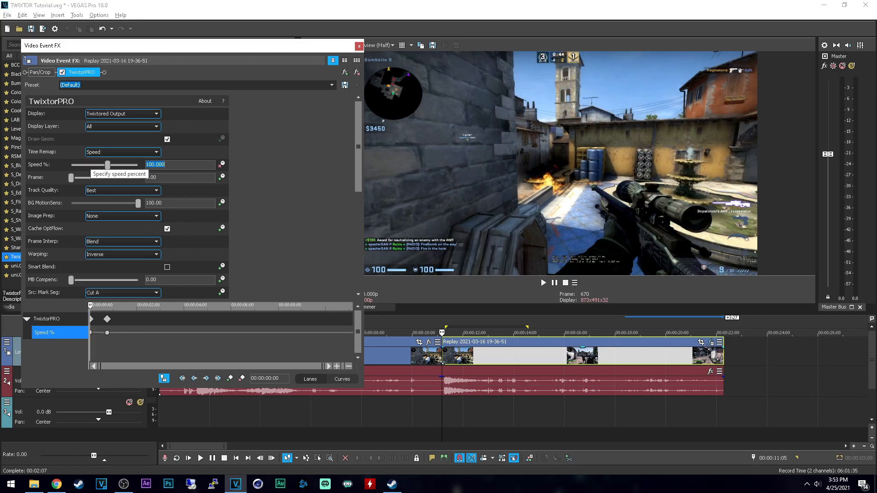
Step: Give the first Speed % keyframe a Fast Fade and set Speed % to 3 at the 00:00:00:22 keyframe
click(107, 319)
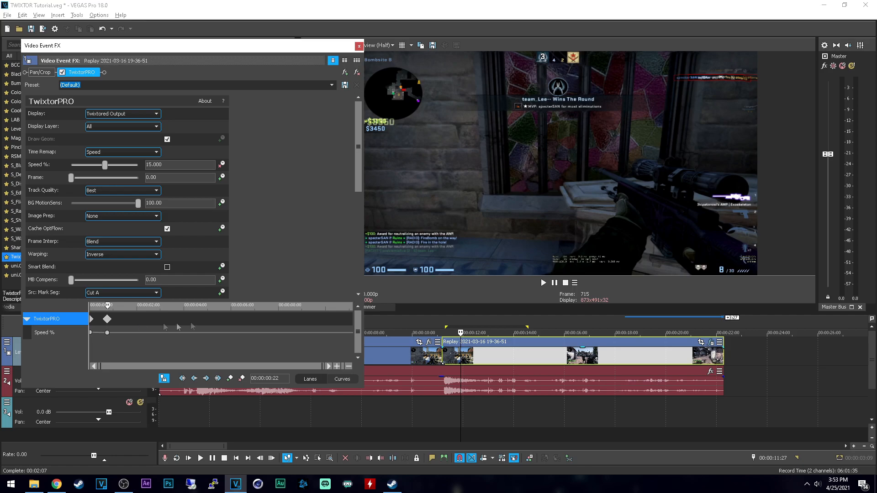
right_click(91, 333)
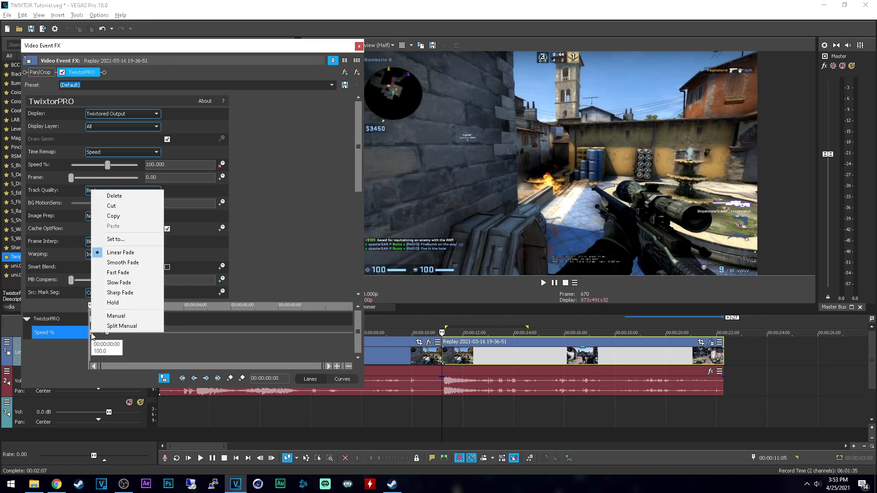
click(131, 273)
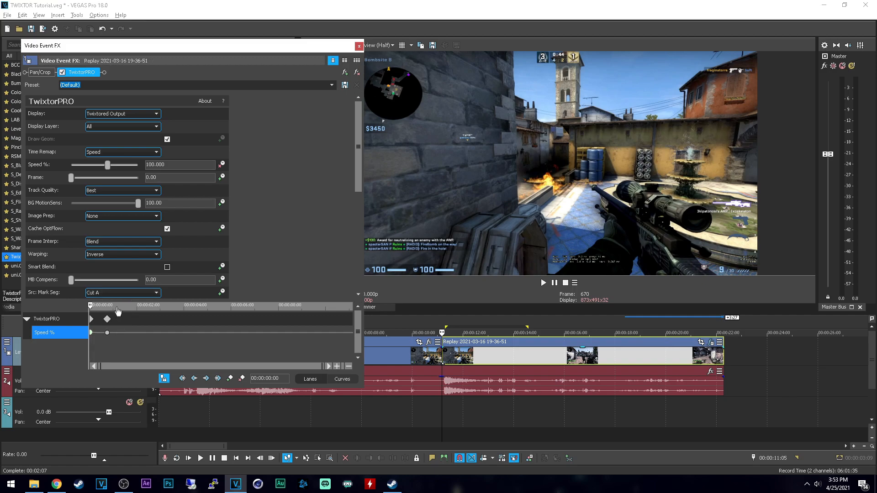
click(107, 319)
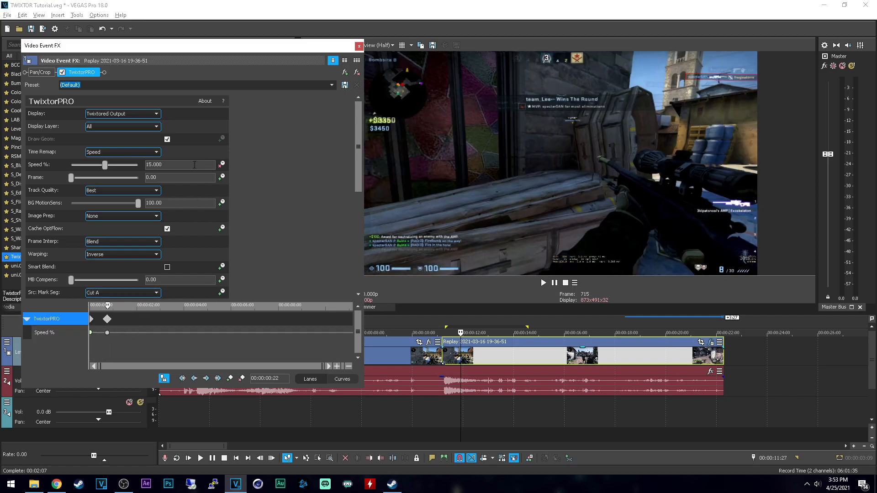
click(104, 165)
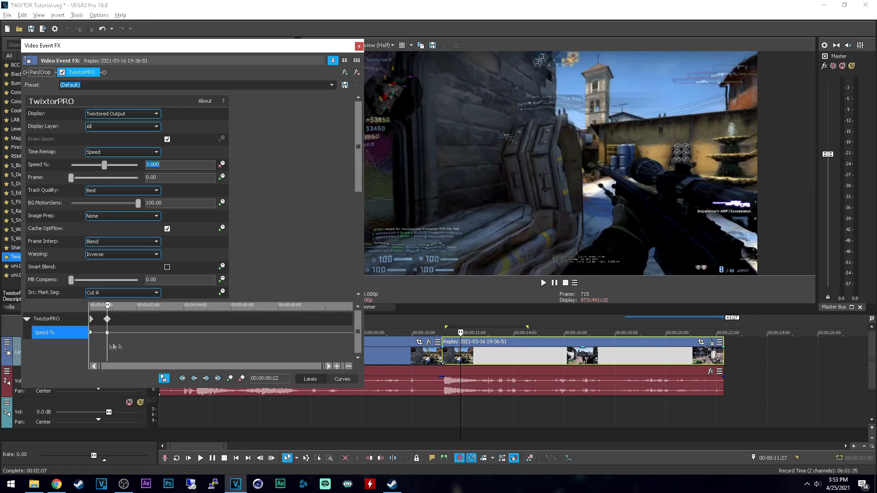
Step: Play the second event from its start to preview the speed ramp
click(441, 407)
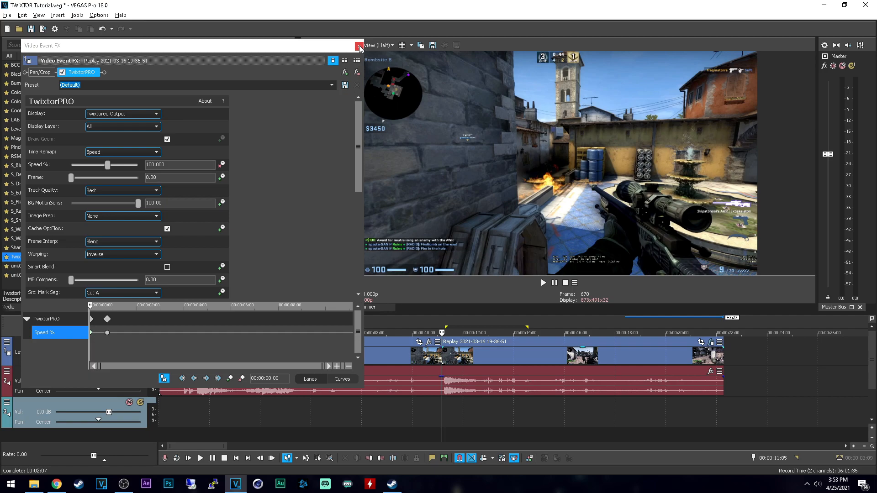
click(444, 399)
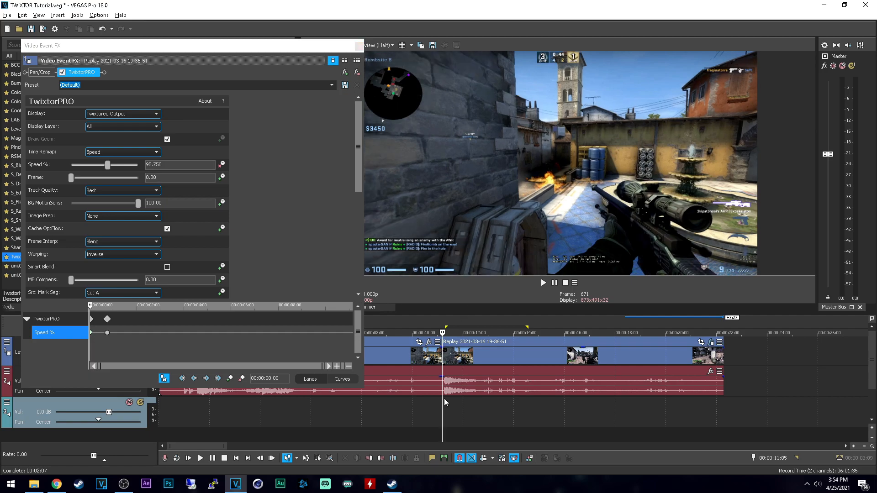
click(443, 395)
key(space)
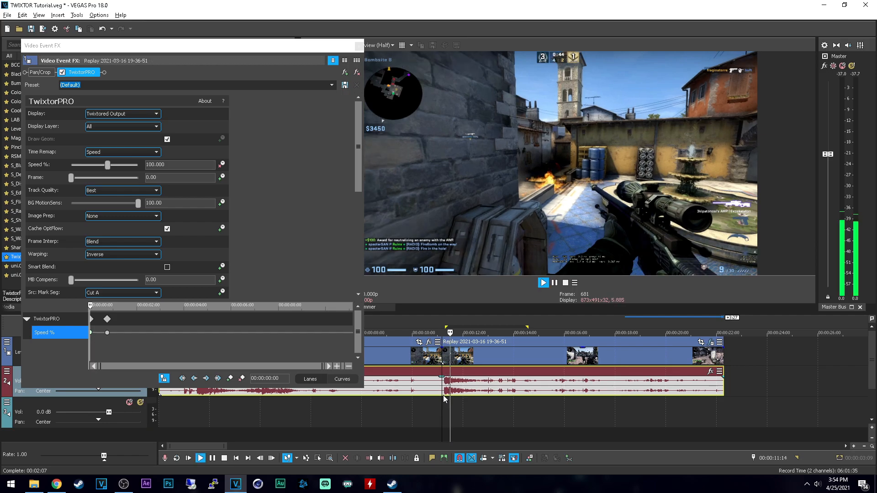
Step: Examine the slowed section frame by frame between 00:00:11:20 and 00:00:12:08 for warping and blending artifacts
click(445, 398)
key(Right)
key(Right)
key(Right)
key(Right)
key(Right)
key(Right)
key(Right)
key(Right)
key(Right)
key(Right)
key(Right)
key(Right)
key(Right)
key(Right)
key(Right)
key(Right)
key(Right)
key(Right)
key(Right)
key(Right)
key(Right)
key(Right)
key(Right)
key(Right)
key(Right)
key(Right)
key(Right)
key(Right)
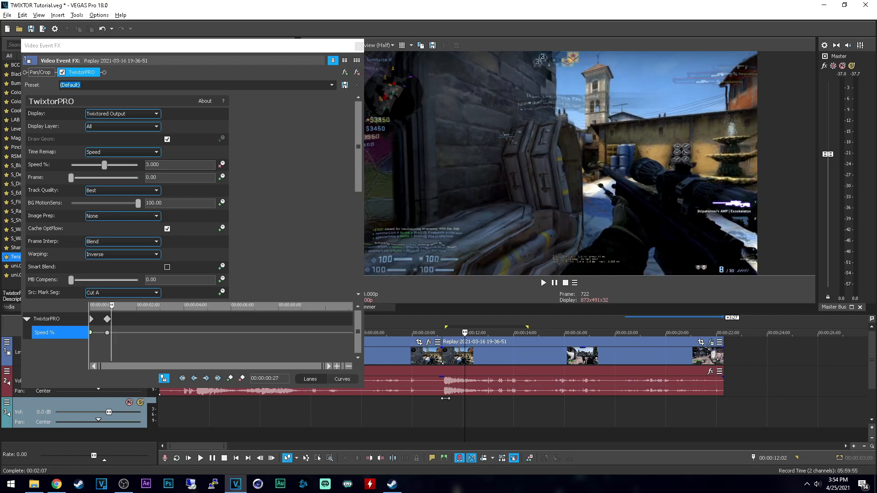
key(Right)
key(Right)
key(Right)
key(Right)
key(Right)
key(Right)
key(Right)
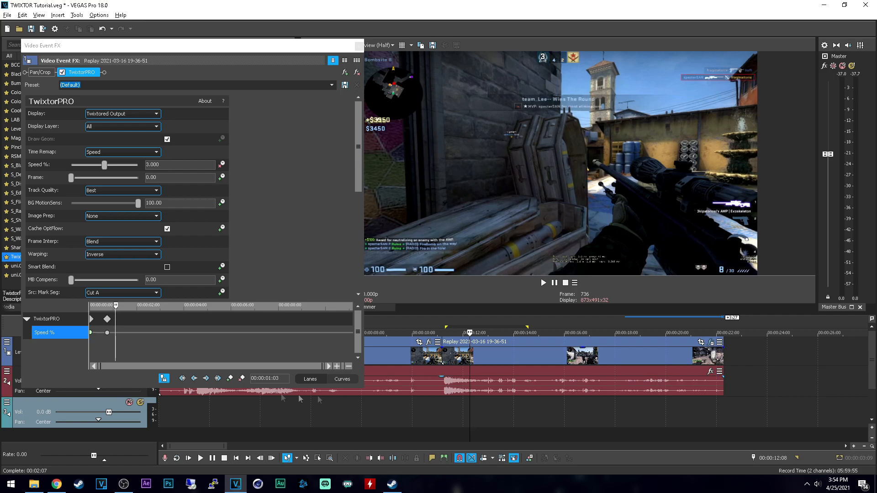
key(Left)
key(Left)
key(Left)
key(Left)
key(Left)
key(Left)
key(Left)
key(Left)
key(Left)
key(Left)
key(Left)
key(Left)
key(Left)
key(Left)
key(Left)
key(Left)
key(Left)
key(Left)
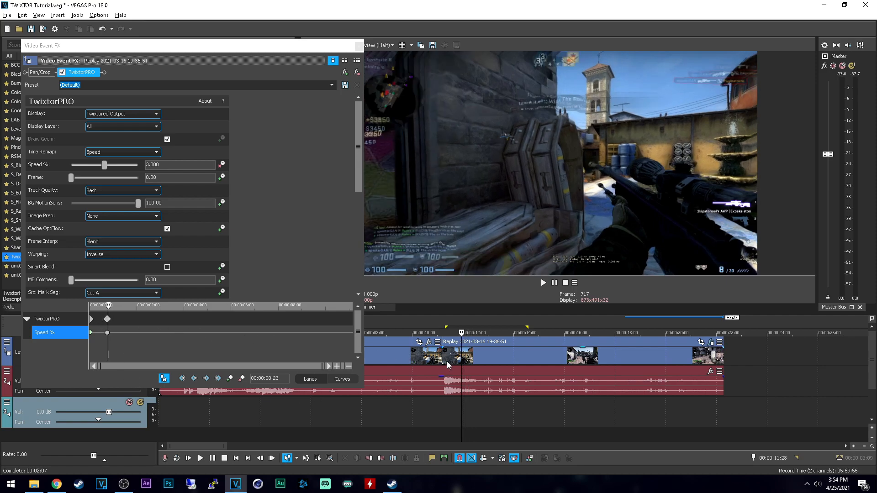
key(Right)
key(Right)
key(Right)
key(Right)
key(Right)
key(Right)
key(Right)
key(Right)
key(Right)
key(Right)
key(Right)
key(Right)
key(Right)
key(Right)
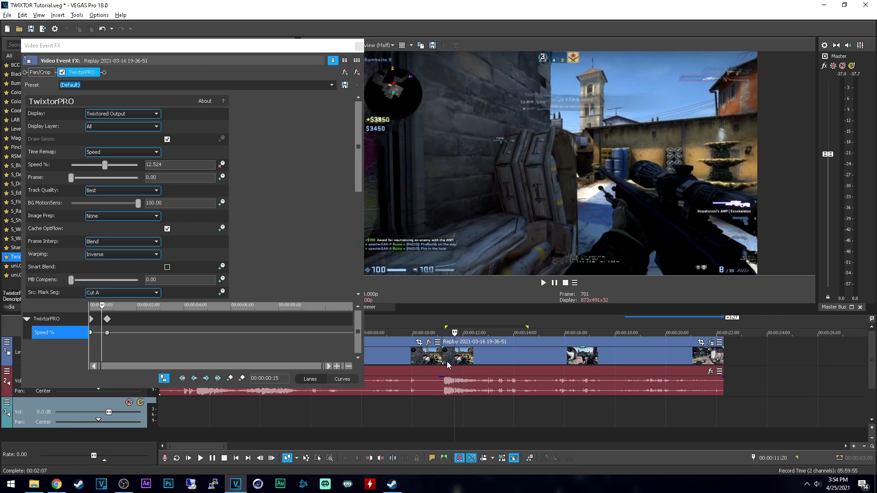
key(Right)
key(Right)
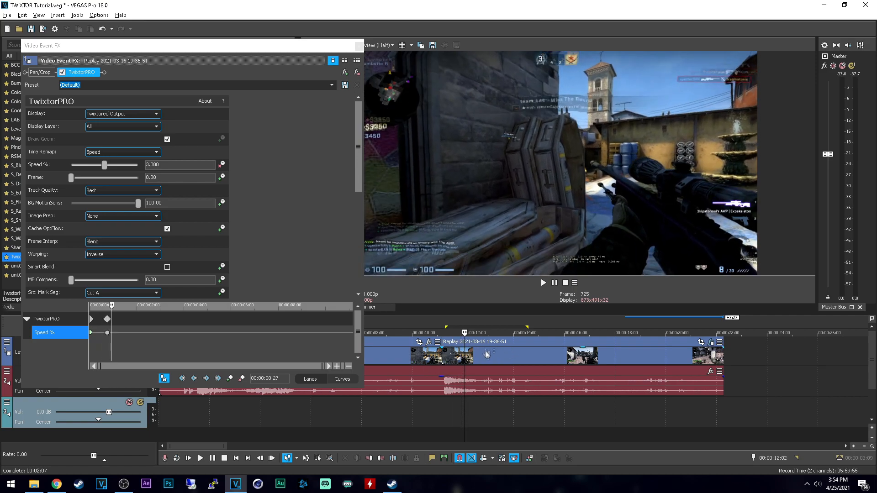
Step: Move the second TwixtorPRO keyframe earlier to 00:00:00:18, matching the cleaner frame at 00:00:11:23
scroll(450, 397, up, 3)
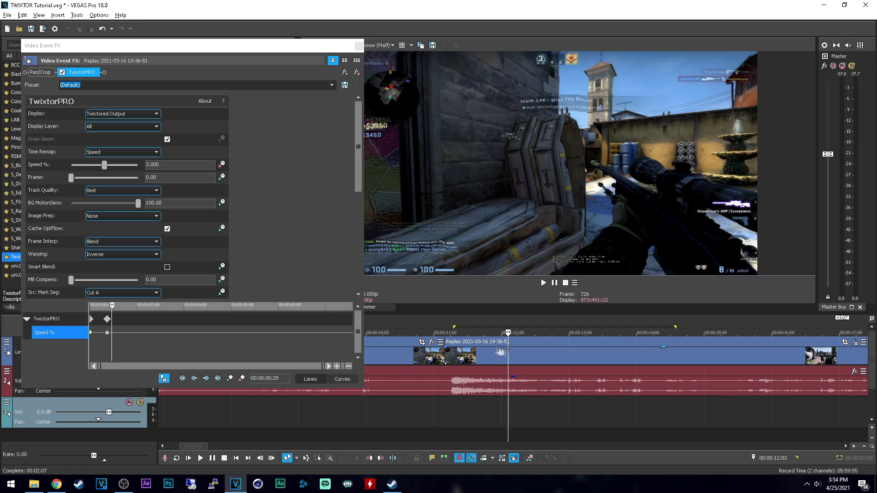
key(Left)
key(Left)
key(Left)
key(Left)
key(Left)
key(Left)
key(Left)
key(Left)
key(Left)
key(Left)
key(Left)
key(Left)
key(Left)
key(Left)
key(Left)
key(Left)
key(Left)
key(Left)
key(Left)
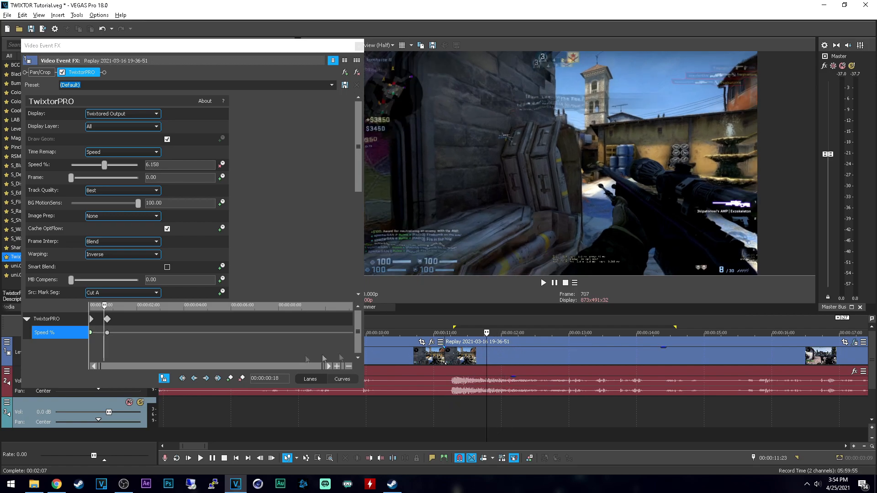
drag(109, 320, 105, 319)
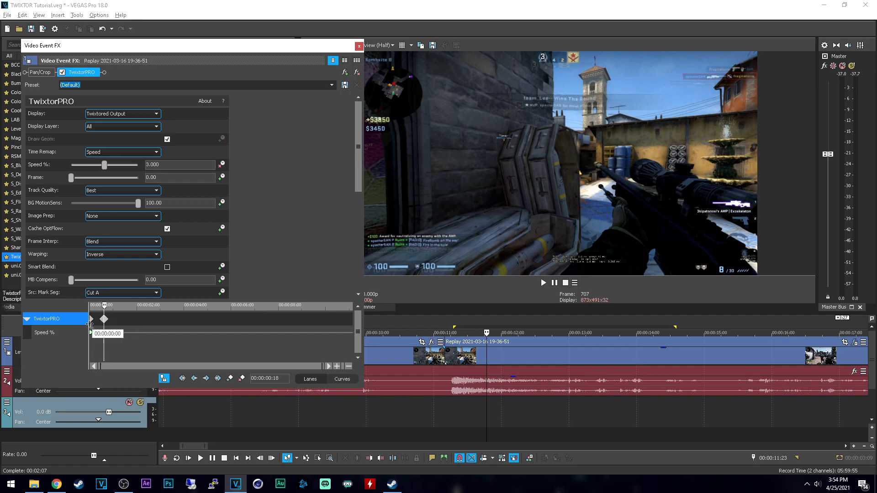
click(91, 325)
click(105, 325)
Step: Replay the adjusted ramp from the second event's start and check the frames from 00:00:11:25 to 00:00:12:05 for artifacts
click(448, 402)
key(space)
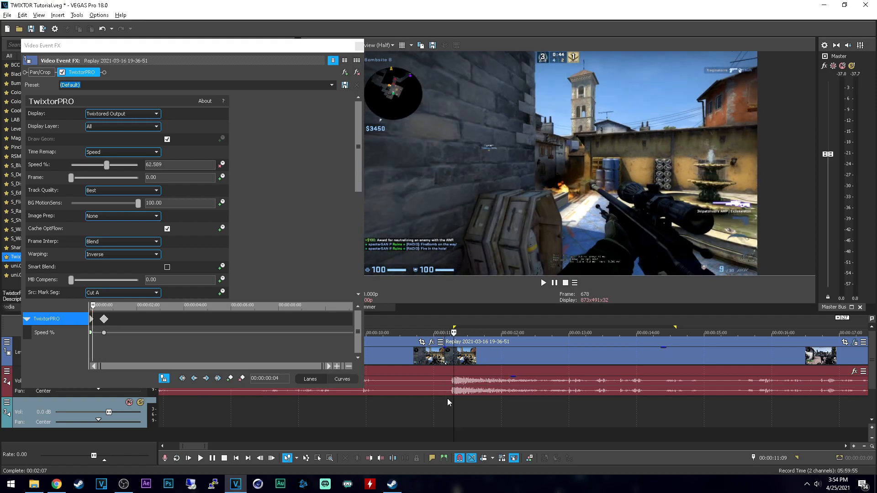
key(space)
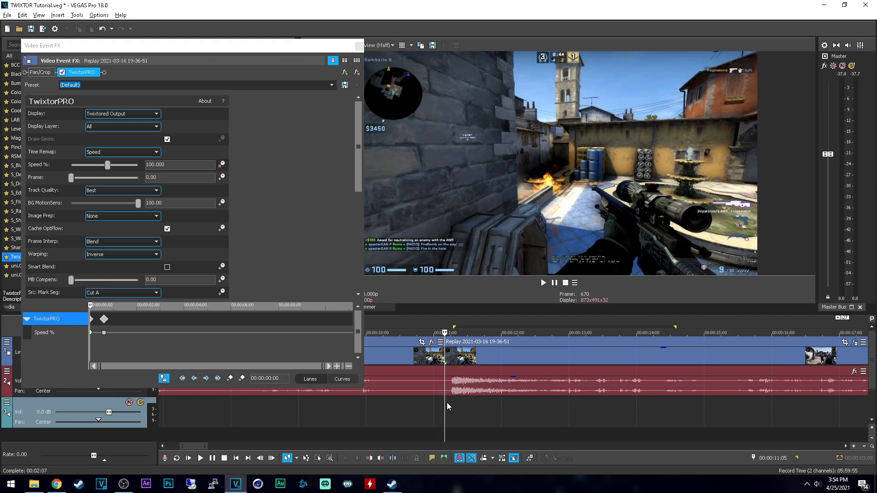
key(space)
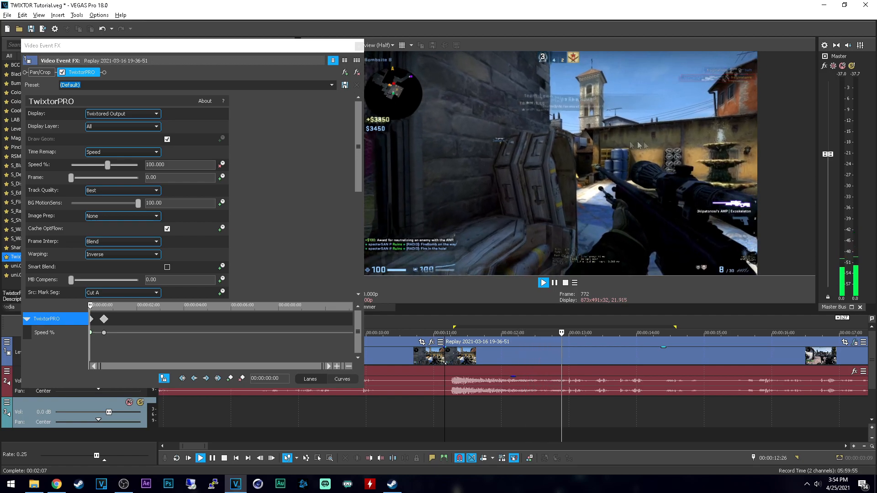
key(space)
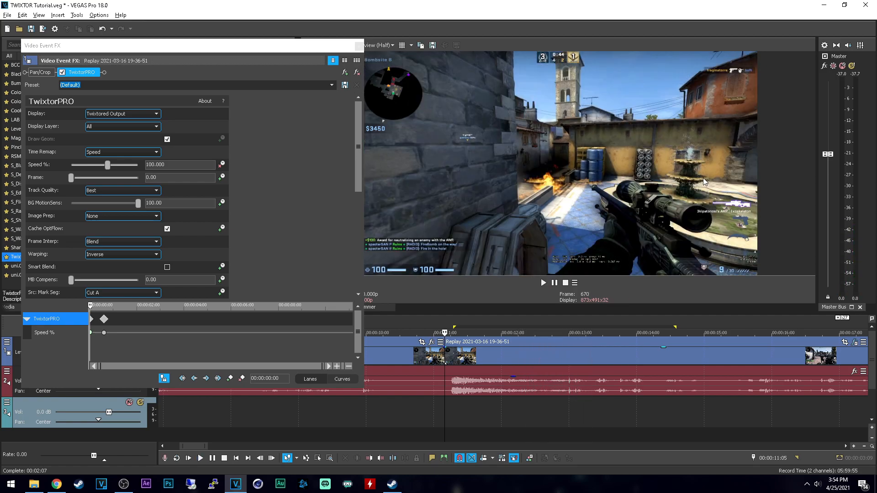
drag(465, 423, 490, 415)
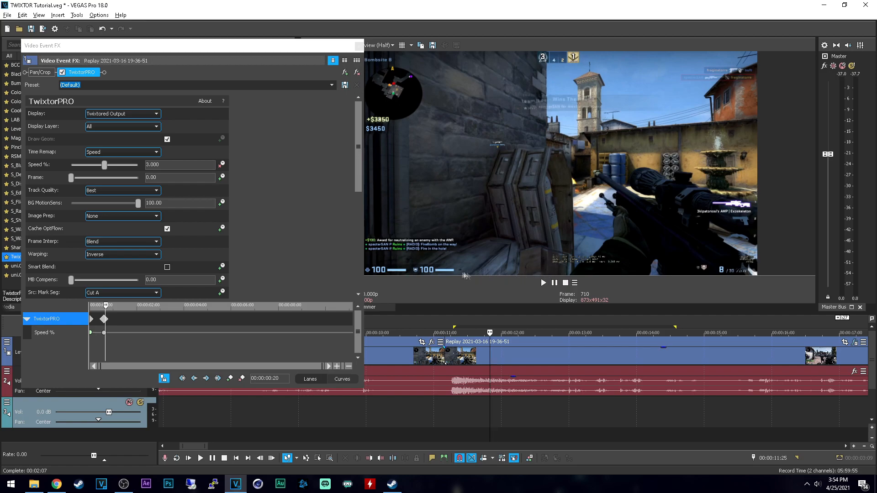
key(Right)
key(Right)
key(Right)
key(Right)
key(Right)
key(Right)
key(Right)
key(Right)
key(Right)
key(Right)
key(Right)
key(Right)
key(Right)
key(Right)
key(Right)
key(Right)
key(Right)
key(Right)
key(Right)
key(Right)
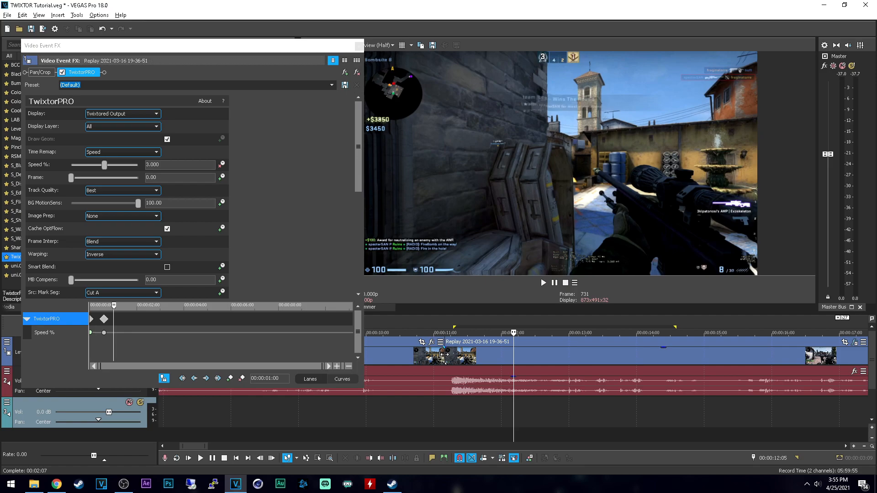
Step: Close the TwixtorPRO settings, search the video effects for "blurm", and apply the default S_BlurMoCurves preset to the second event
click(359, 46)
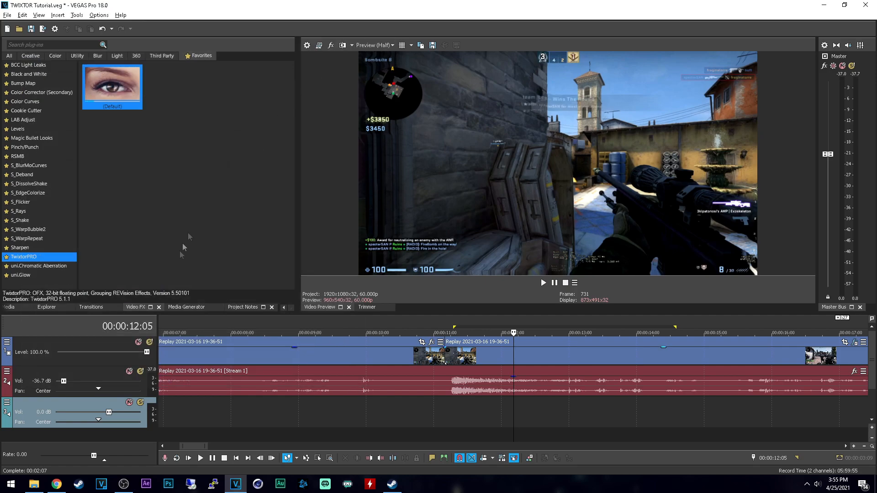
click(48, 45)
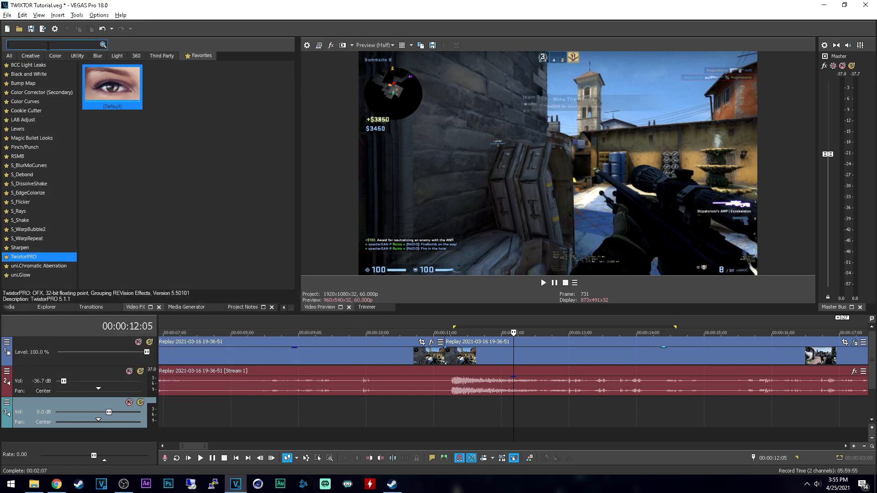
text(blurm)
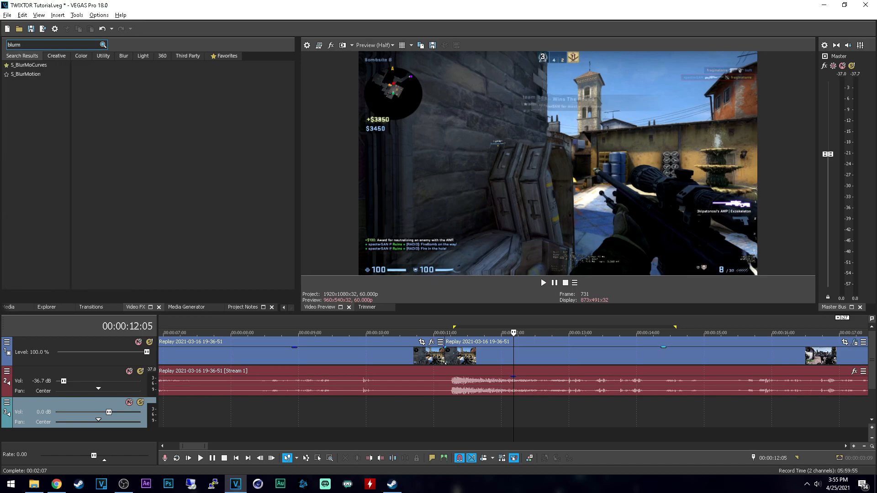
click(29, 65)
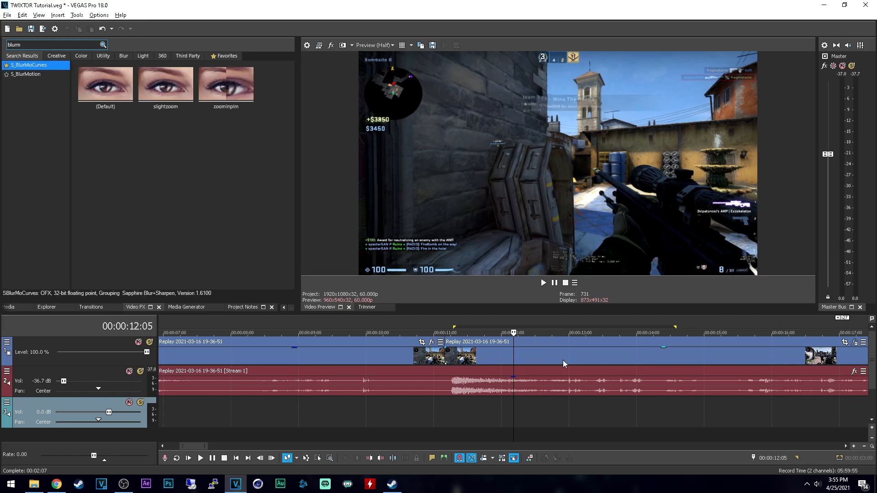
scroll(617, 355, down, 2)
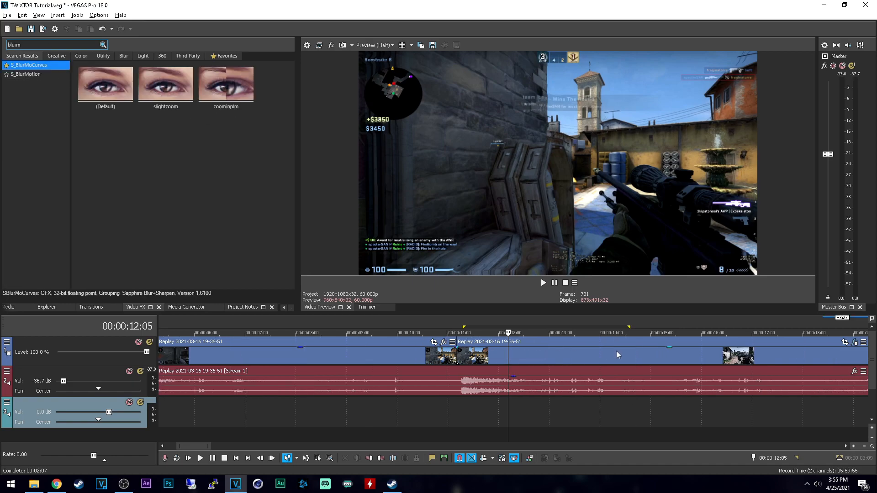
click(844, 342)
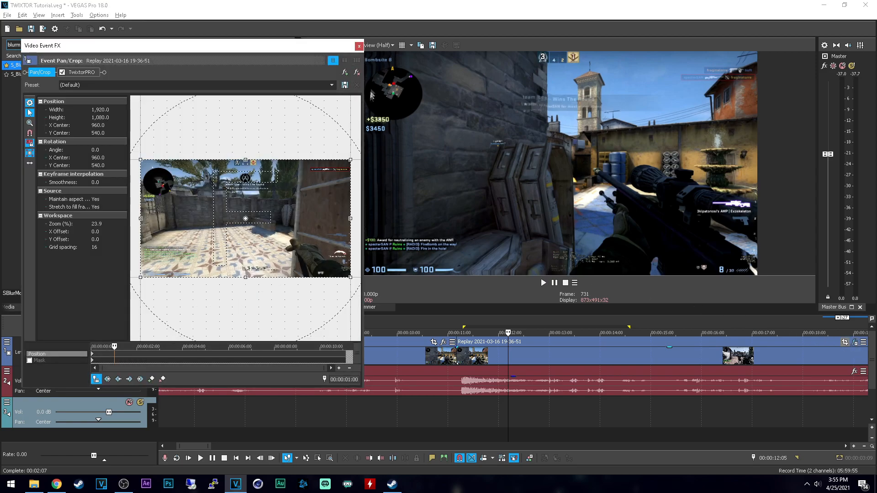
click(360, 46)
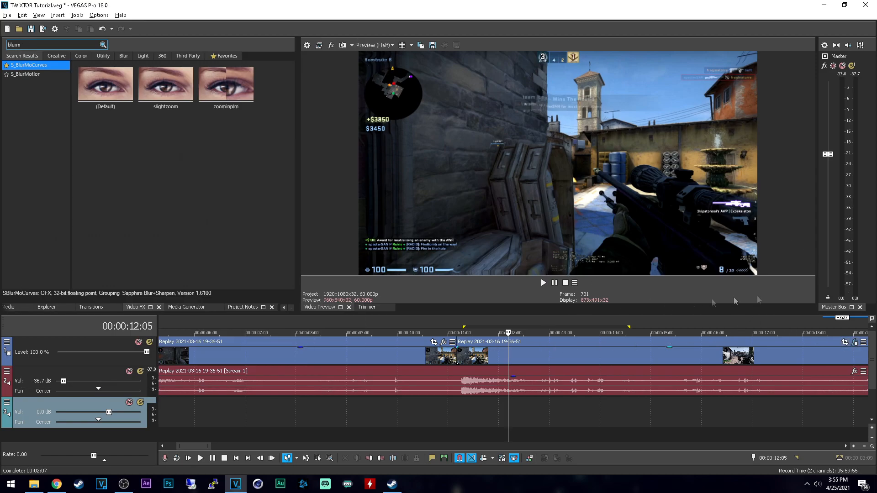
click(101, 77)
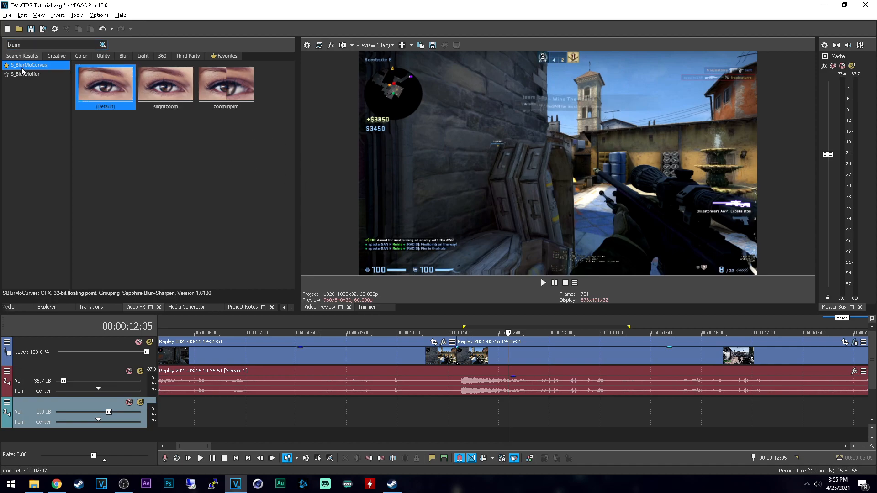
drag(106, 80, 502, 350)
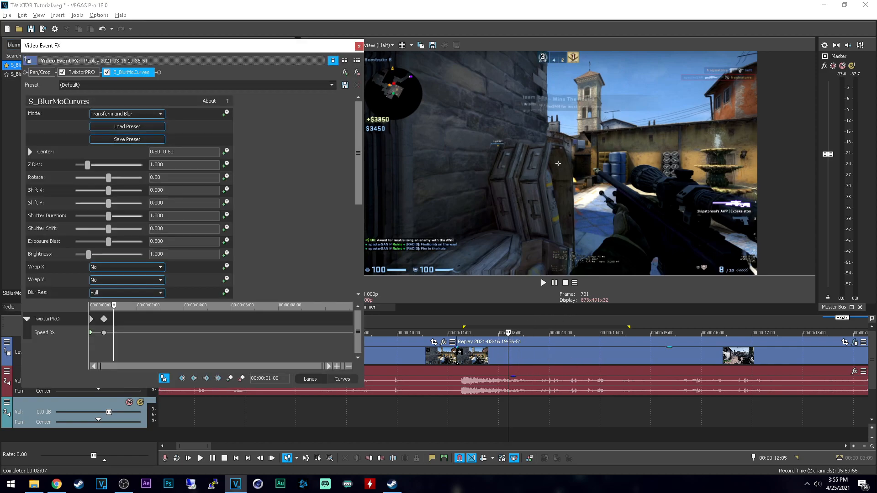
Step: With the playhead on the shot frame at 00:00:11:09, set S_BlurMoCurves' Z Dist to 0.850
click(457, 352)
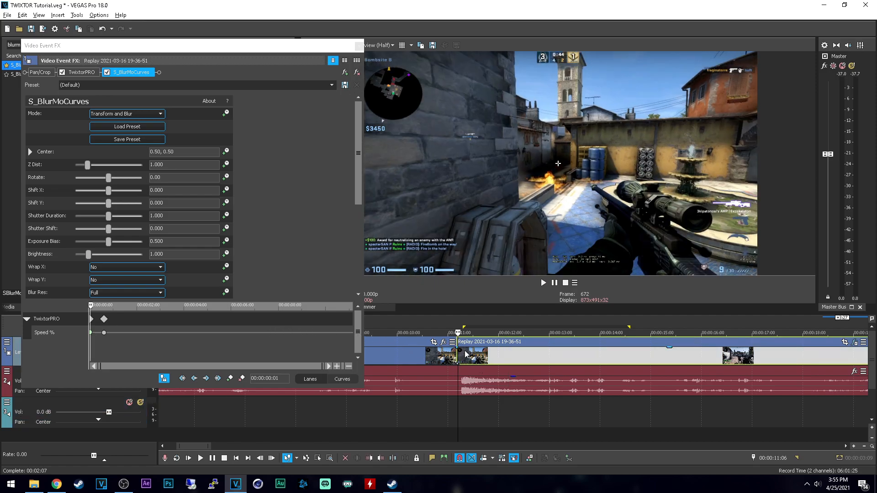
click(462, 353)
click(467, 354)
scroll(475, 357, up, 1)
key(Left)
key(Left)
key(Left)
key(Left)
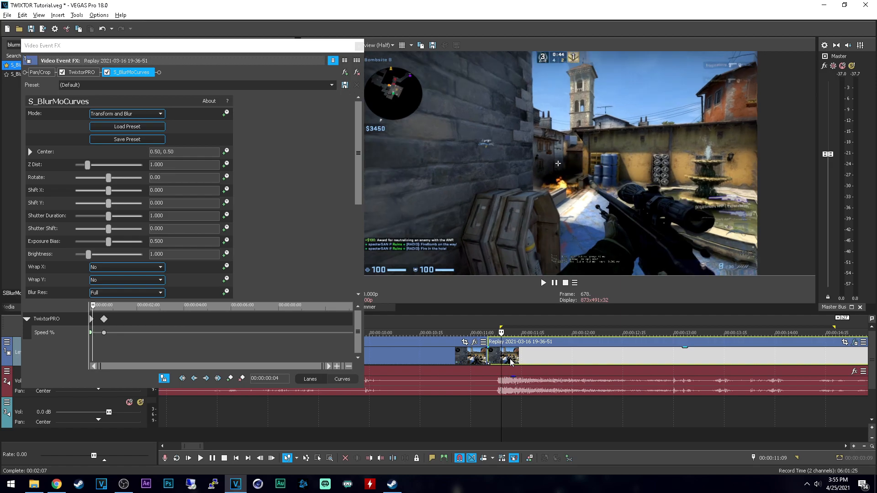
click(175, 164)
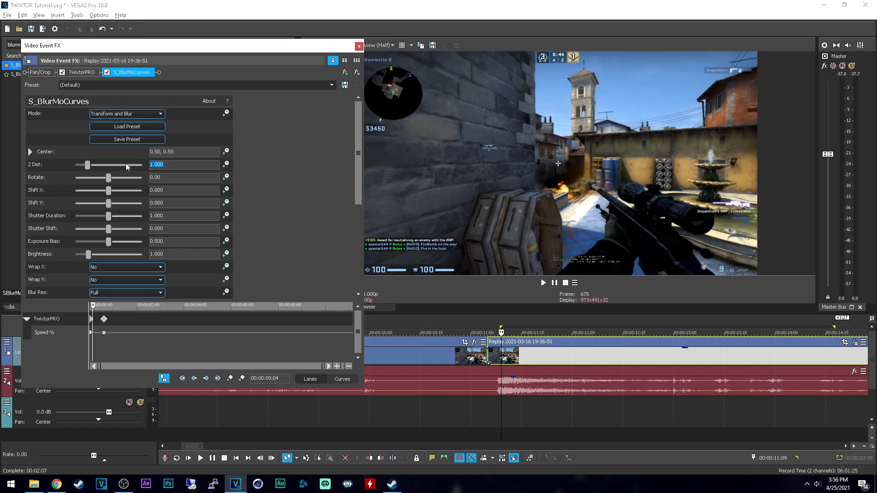
text(0.850)
key(Return)
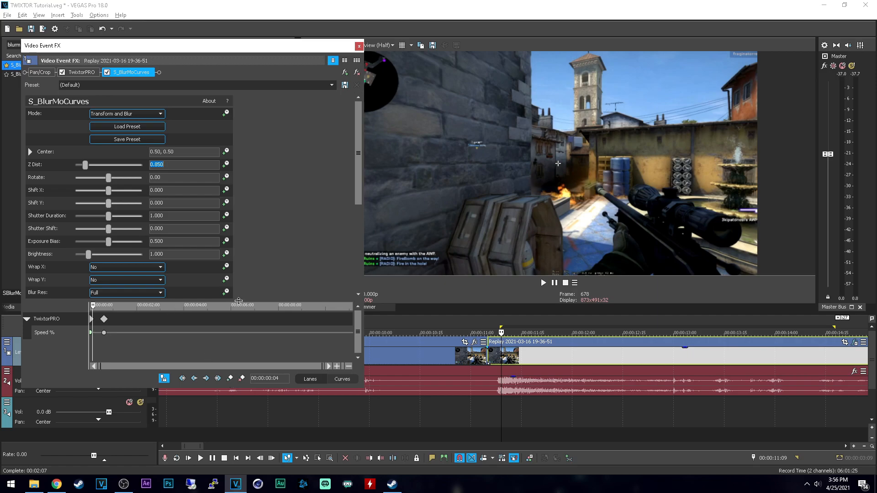
Step: Enable keyframe animation for S_BlurMoCurves' Z Dist and move its first keyframe to the playhead at 00:00:00:04
click(226, 165)
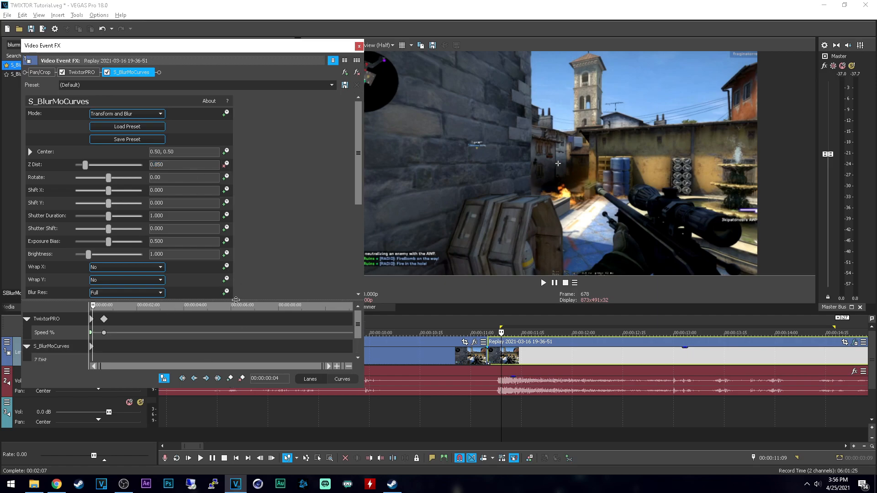
scroll(106, 305, up, 5)
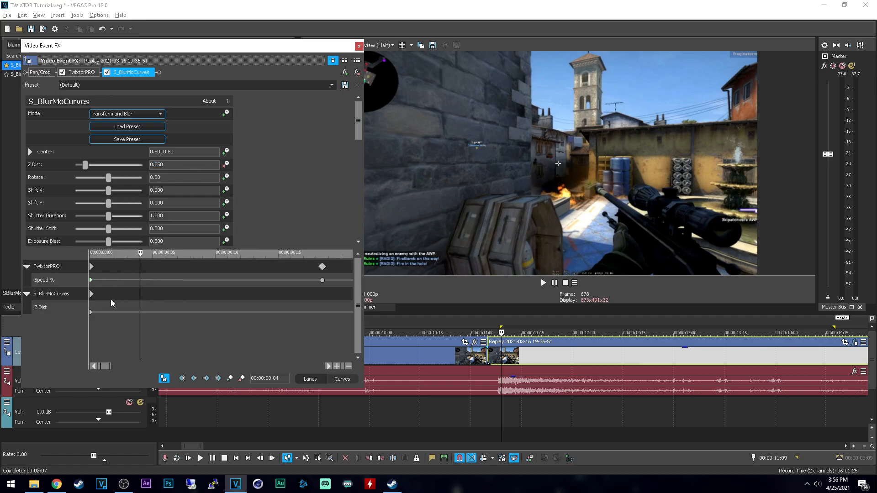
drag(92, 295, 140, 296)
Step: Add an S_BlurMoCurves keyframe one frame earlier, at 00:00:00:03, and set its Z Dist to 1
click(134, 300)
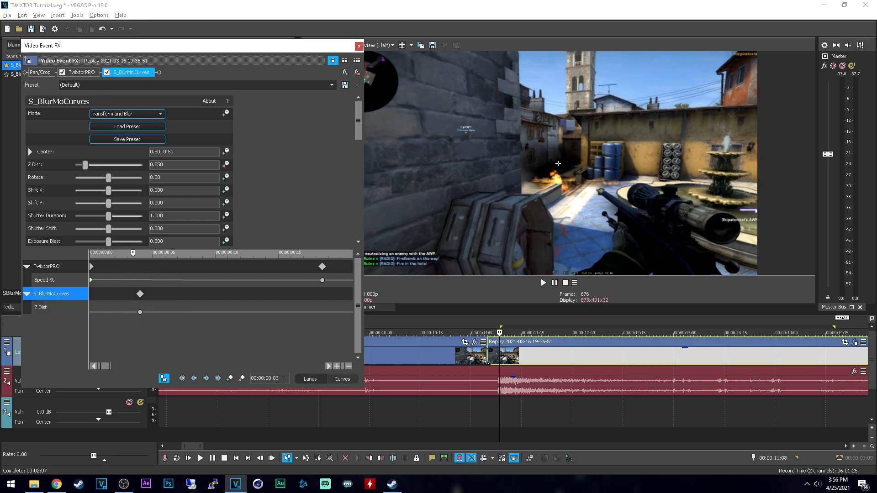
click(230, 380)
drag(189, 165, 48, 164)
text(1)
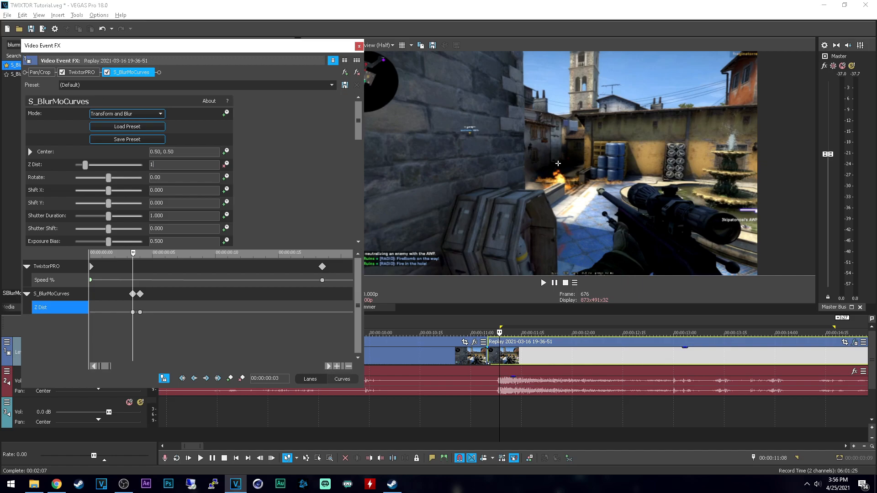
key(Return)
Step: Set Z Dist to 1 at 00:00:03:01 in the S_BlurMoCurves keyframes and close the event effects window
click(212, 312)
scroll(228, 312, down, 2)
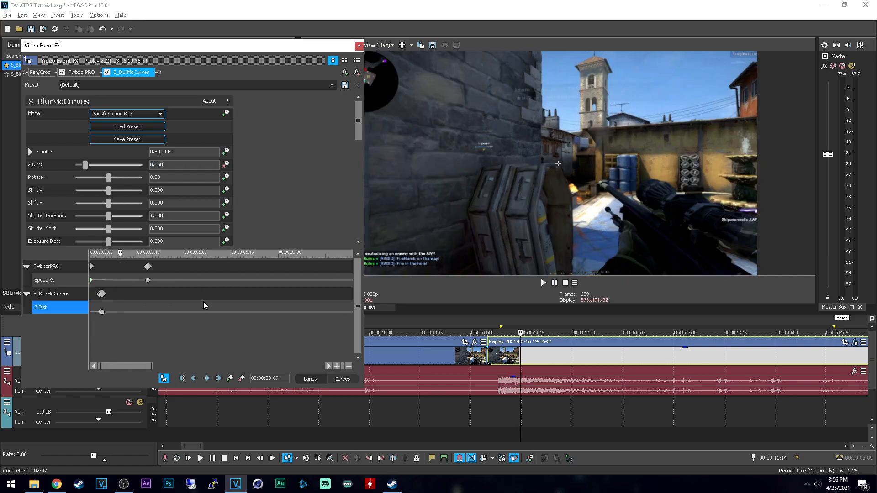
click(204, 302)
scroll(208, 303, down, 1)
scroll(224, 303, down, 1)
click(162, 301)
click(175, 164)
text(1)
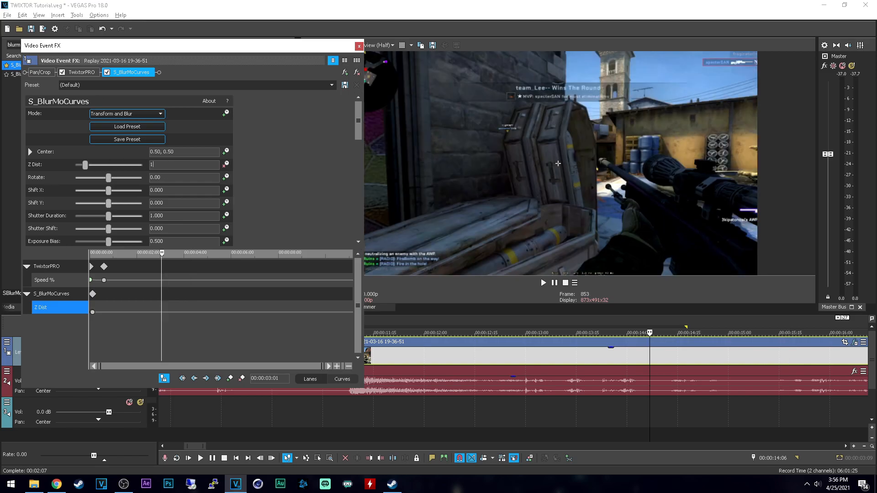
key(Return)
click(359, 48)
Step: Play the second event from its start at 00:00:11:05 to check the zoom over the slow motion
scroll(386, 411, down, 2)
click(300, 410)
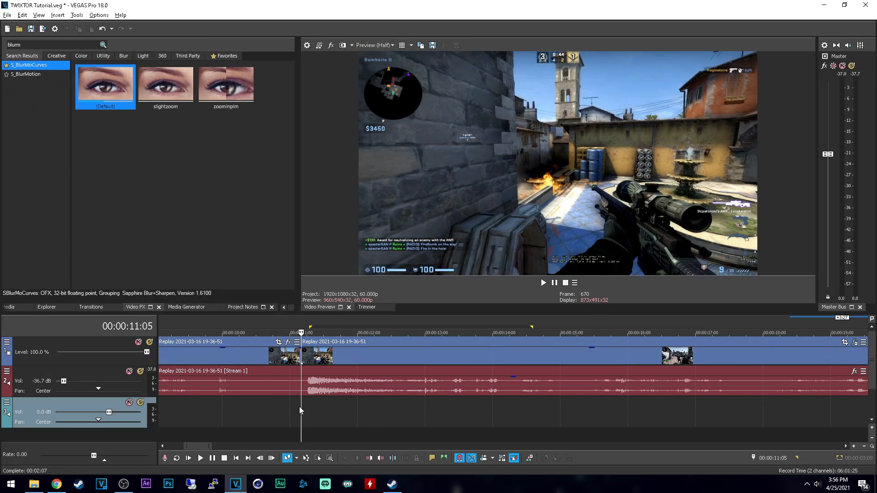
key(l)
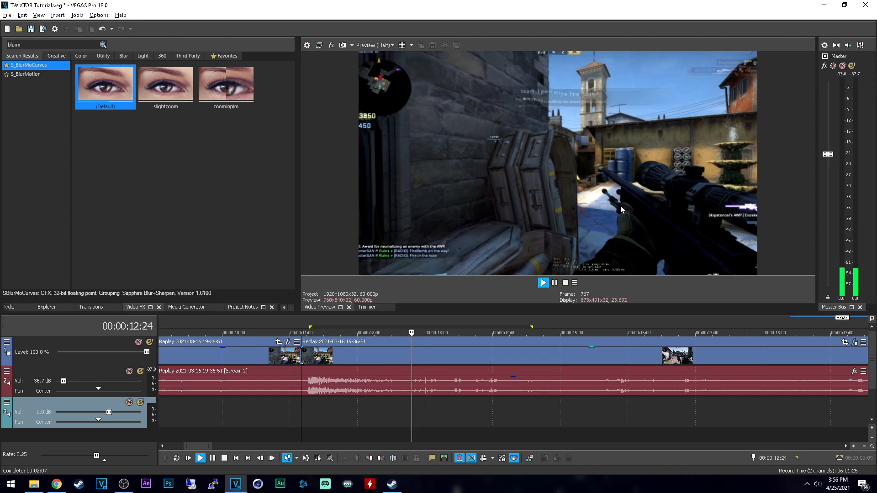
key(space)
Step: Selectively prerender the range from 00:00:11:05 to 00:00:13:23 as MAGIX AVC/AAC MP4 with the FHD 25k bitrate template
drag(459, 414, 301, 413)
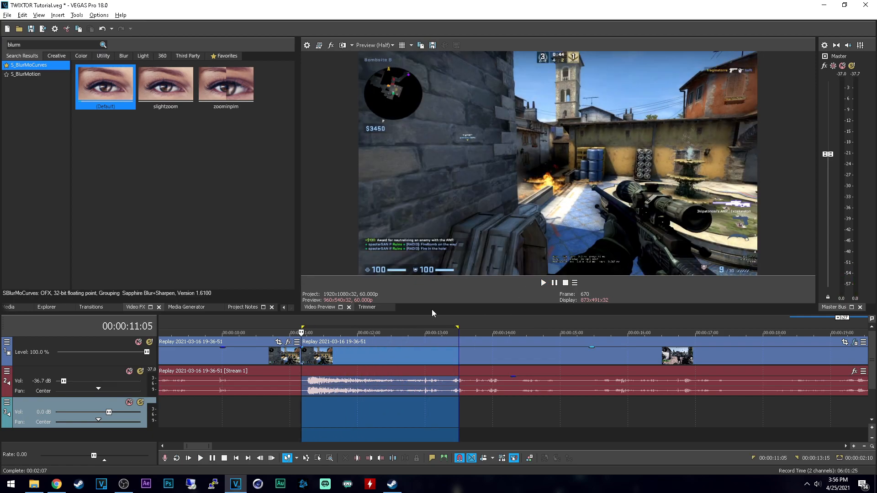
click(481, 413)
drag(479, 407, 301, 398)
key(shift+m)
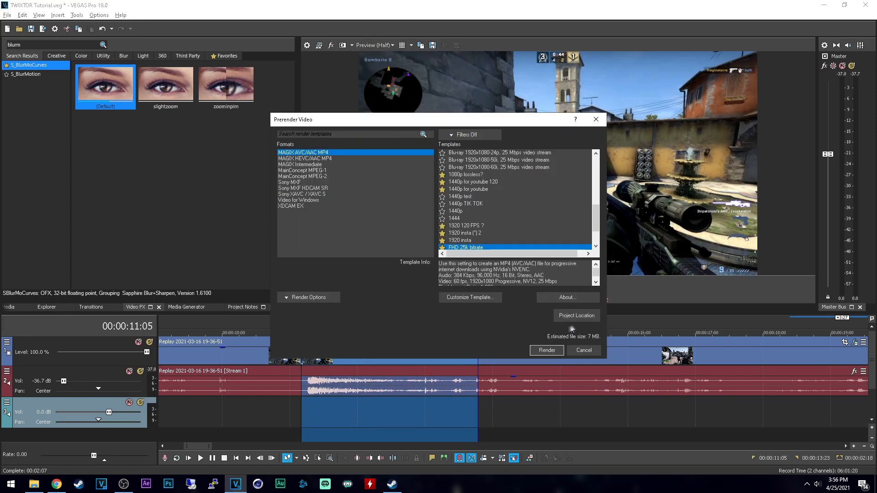
click(544, 349)
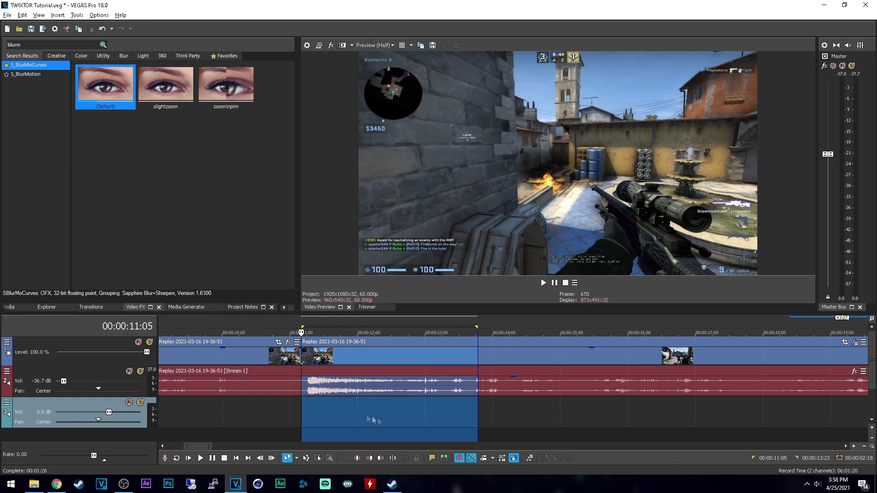
Step: Play the prerendered range twice from 00:00:11:05 to review the smooth slow motion
click(200, 459)
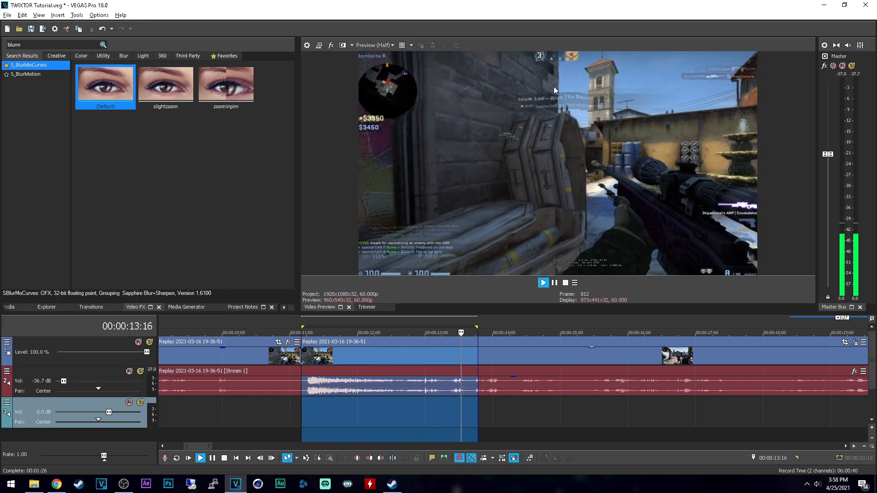
key(space)
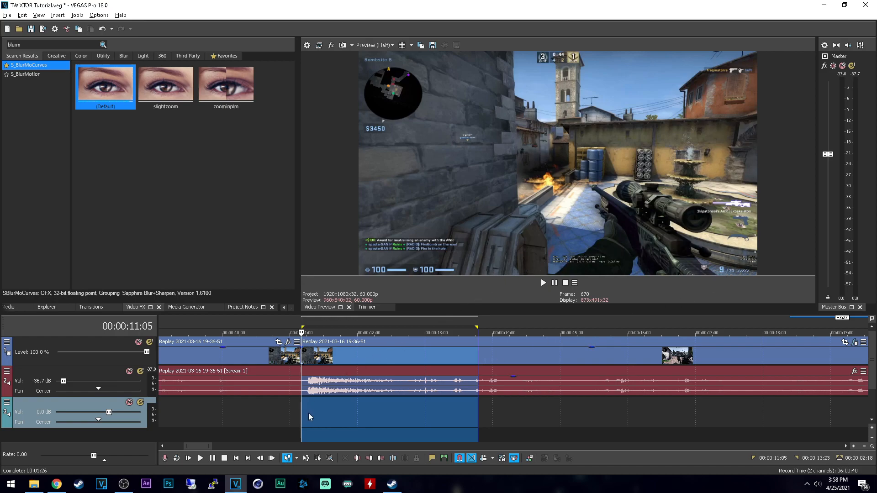
key(space)
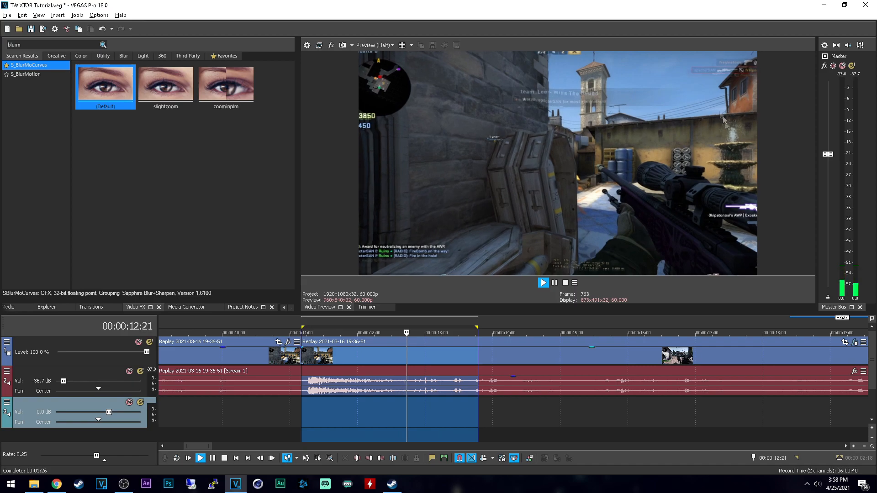
key(space)
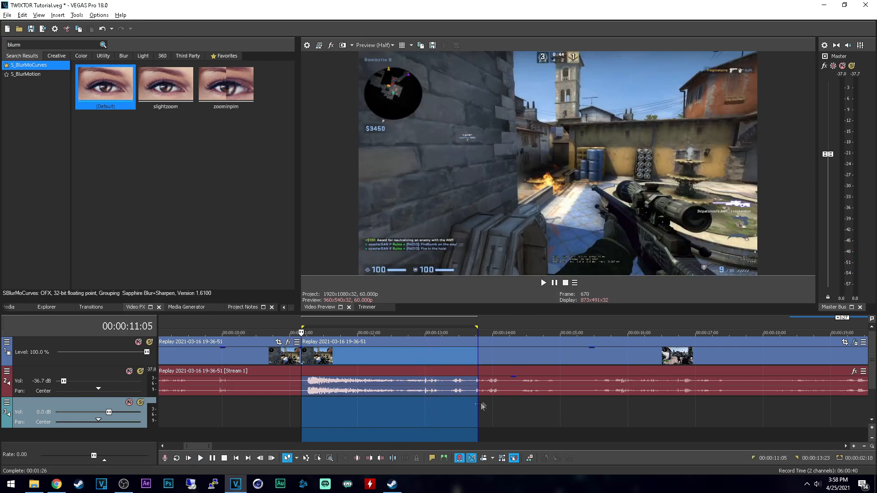
Step: Open the slow-motion event's effects and add a TwixtorPRO keyframe at 00:00:02:07, near the event's end
click(460, 410)
click(478, 405)
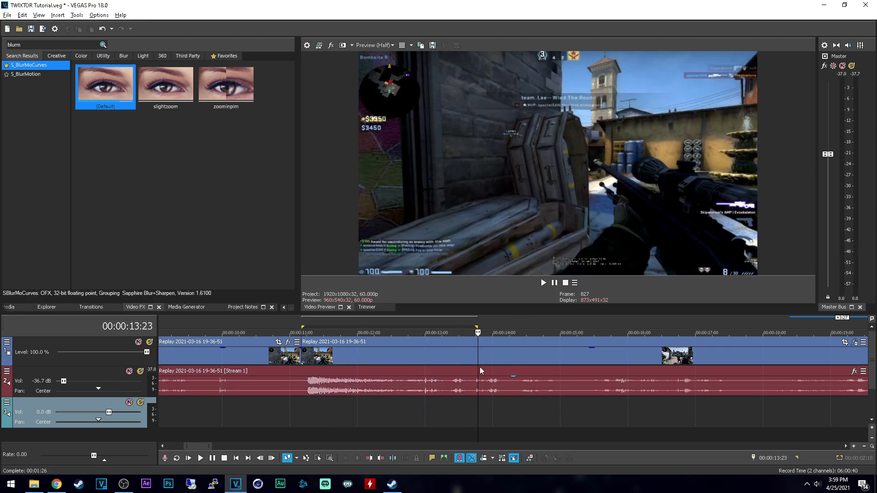
scroll(423, 369, up, 2)
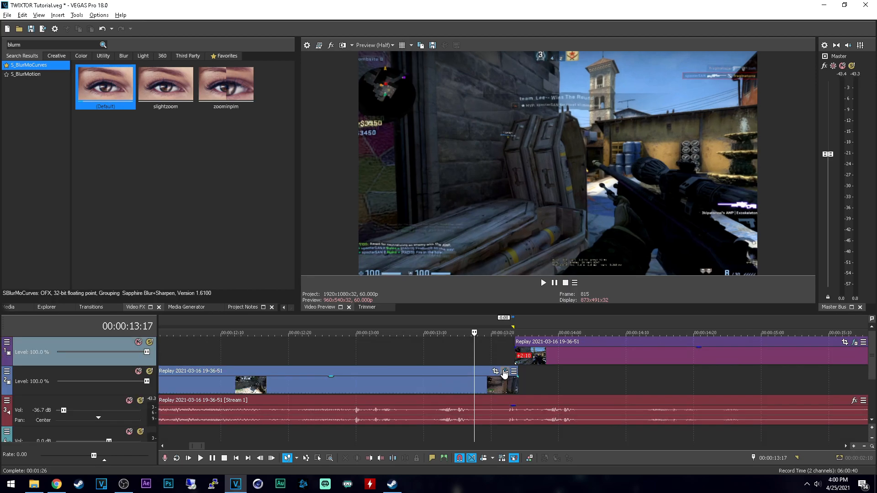
click(504, 372)
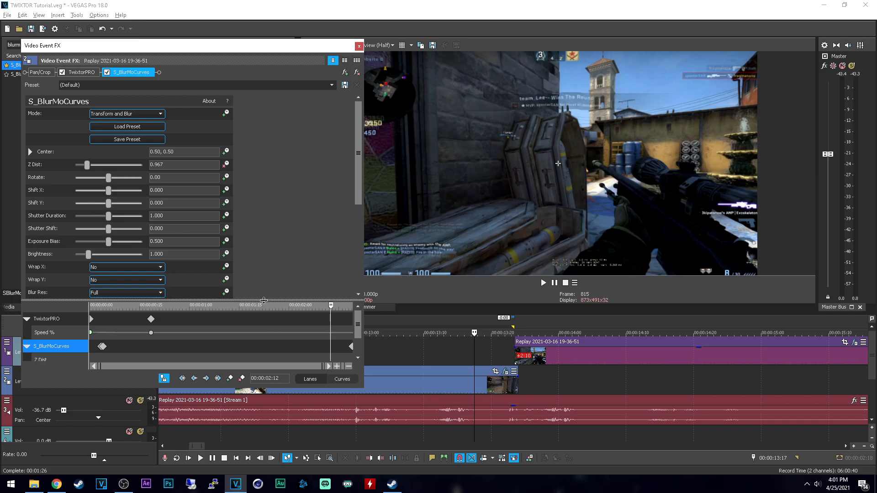
drag(263, 300, 265, 248)
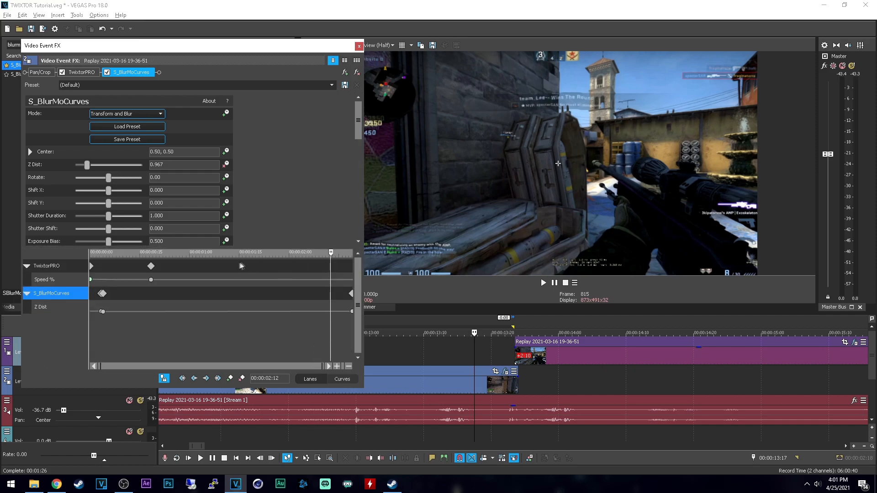
click(313, 270)
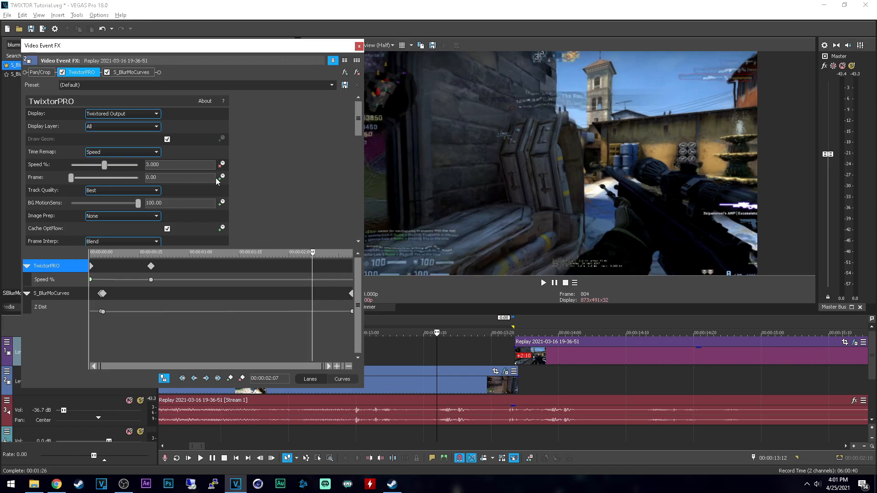
click(231, 379)
Step: Enter a new TwixtorPRO Speed % at the event's end, 00:00:02:19, and close the effects window
click(346, 274)
key(Right)
key(Right)
key(Right)
key(Right)
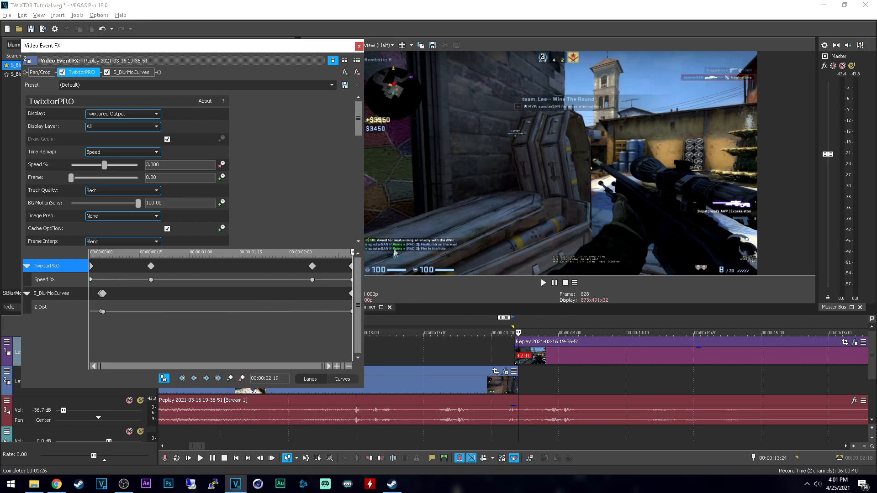
click(192, 165)
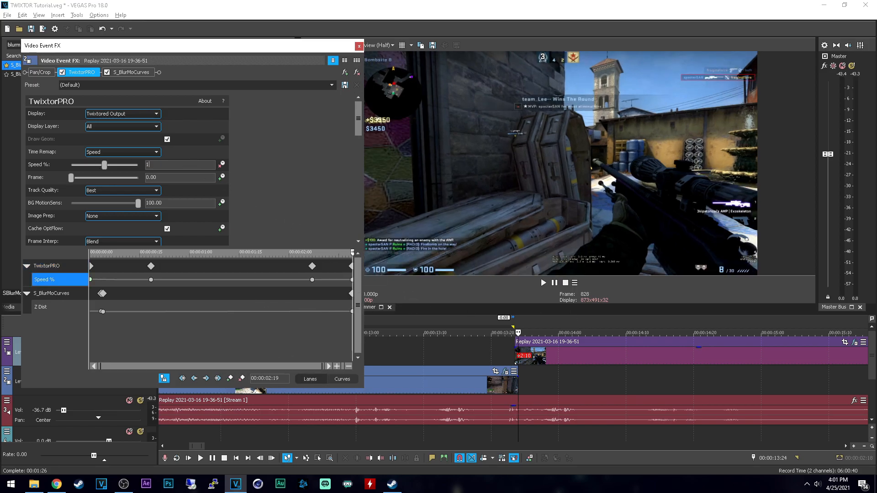
key(Return)
click(359, 45)
Step: Locate and select the Counter-strike Global Offensive 12.30.2015 clip on the timeline, going to about 00:04:06:27
click(475, 359)
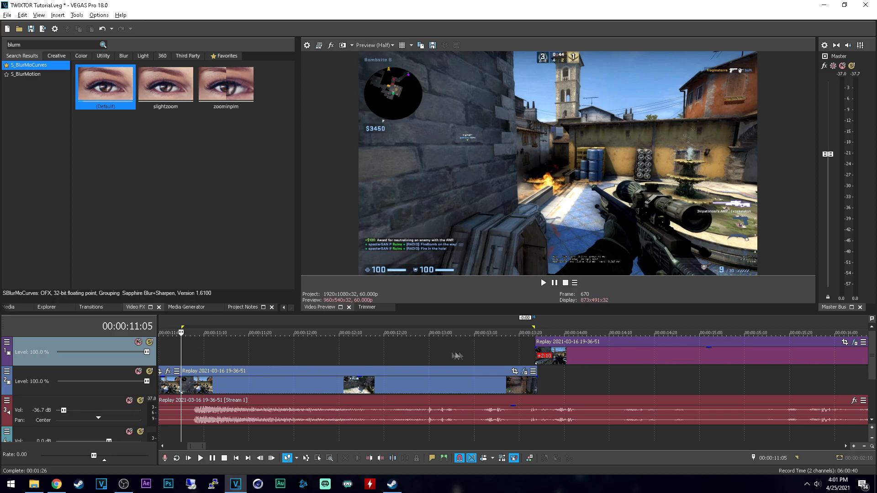
scroll(483, 355, down, 1)
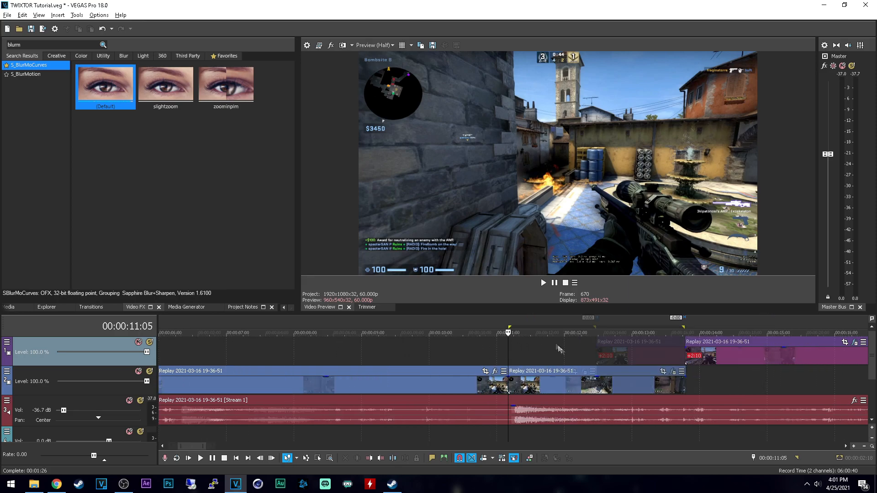
scroll(501, 354, down, 10)
click(645, 343)
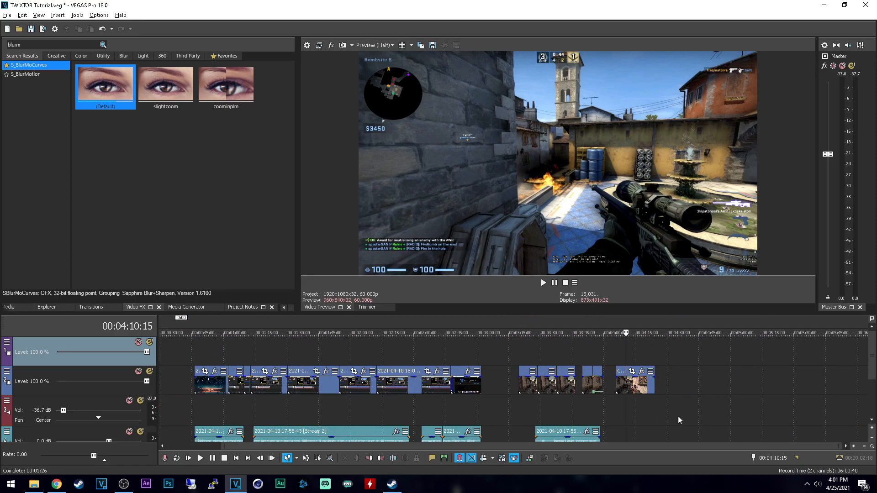
scroll(648, 422, up, 3)
click(506, 388)
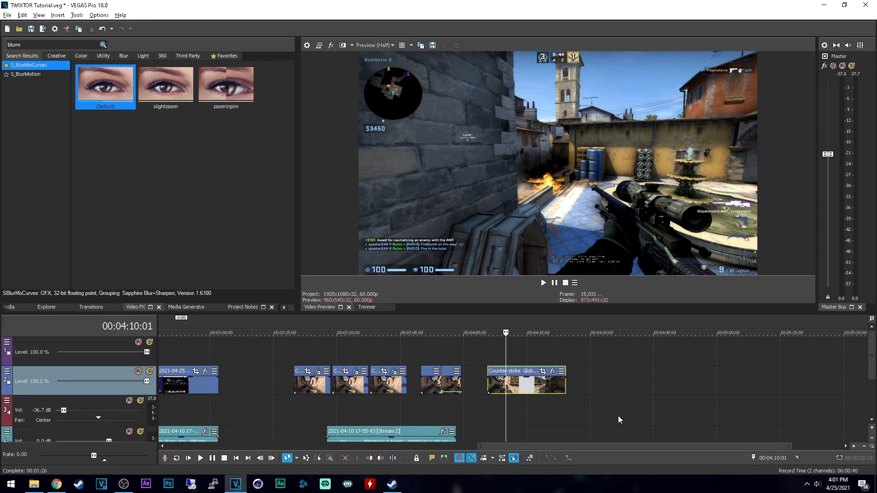
scroll(506, 392, up, 4)
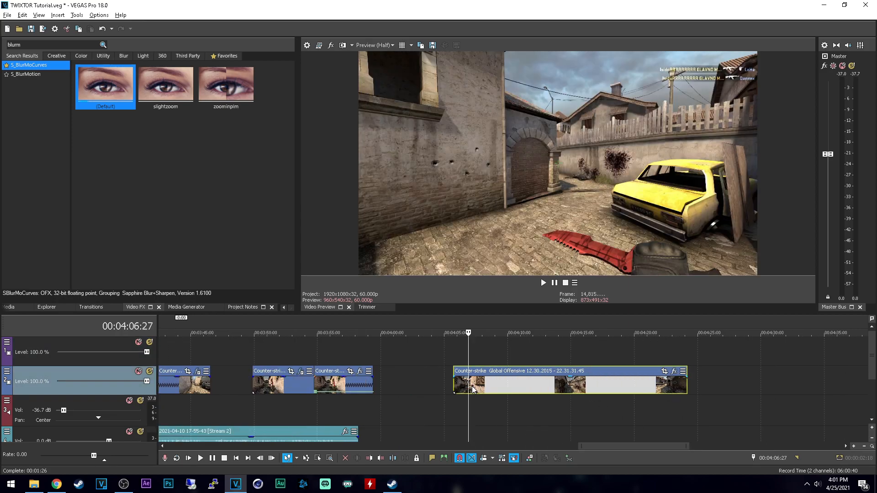
Step: Step back through the Counter-strike clip's frames from 00:04:06:27 to 00:04:06:08 to examine the camera motion
key(Left)
key(Left)
key(Left)
key(Left)
key(Left)
key(Left)
key(Left)
key(Left)
key(Left)
key(Left)
key(Left)
key(Left)
key(Left)
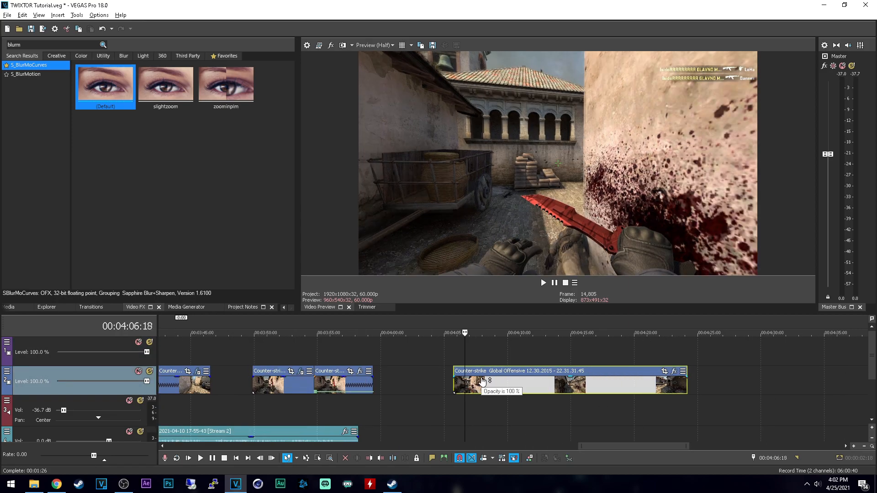
key(Left)
key(Left)
key(Left)
key(Left)
key(Left)
key(Left)
key(Left)
key(Left)
key(Left)
key(Left)
key(Left)
key(Left)
key(Left)
key(Left)
key(Left)
key(Left)
key(Left)
key(Left)
key(Left)
key(Left)
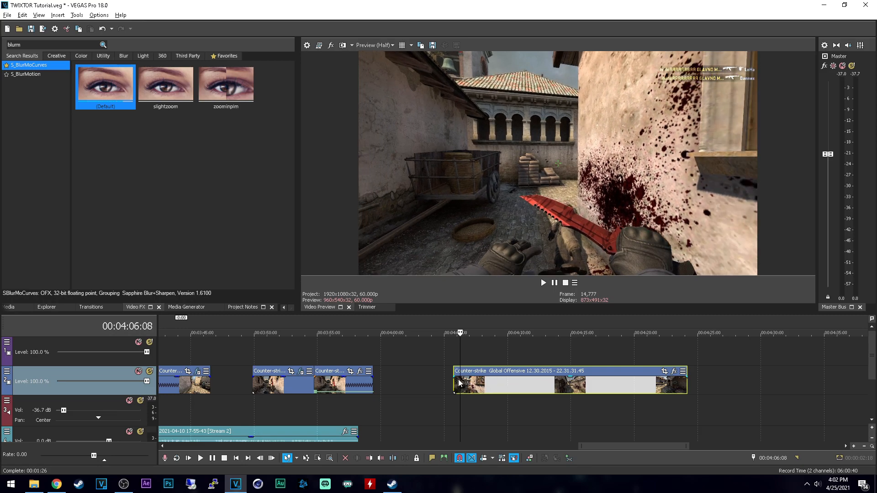
Step: Extend the Counter-strike clip's start about 5 seconds earlier and play the added footage up to 00:04:03:19
drag(454, 388, 388, 387)
click(413, 386)
key(space)
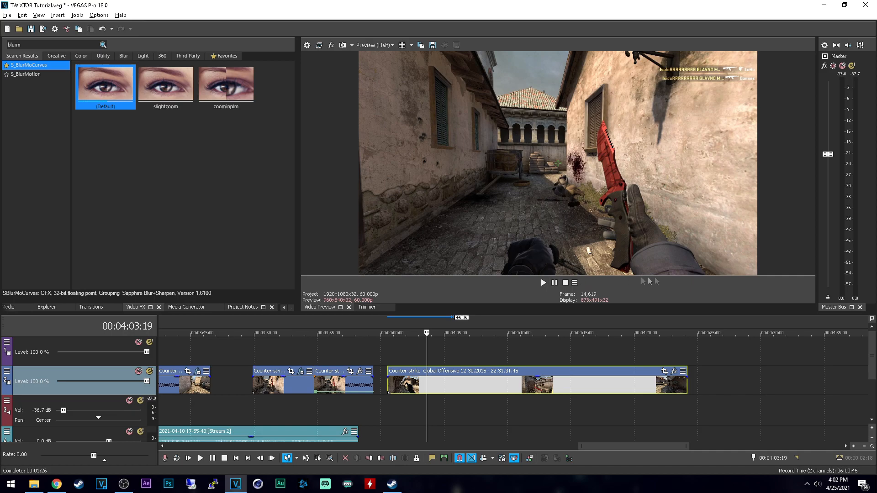
Step: Change the playback rate in the Counter-strike clip's event properties
right_click(446, 388)
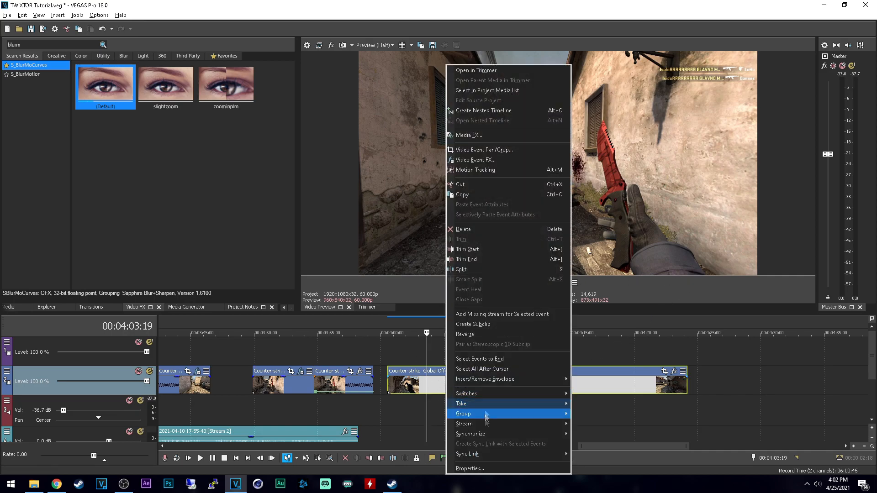
click(473, 469)
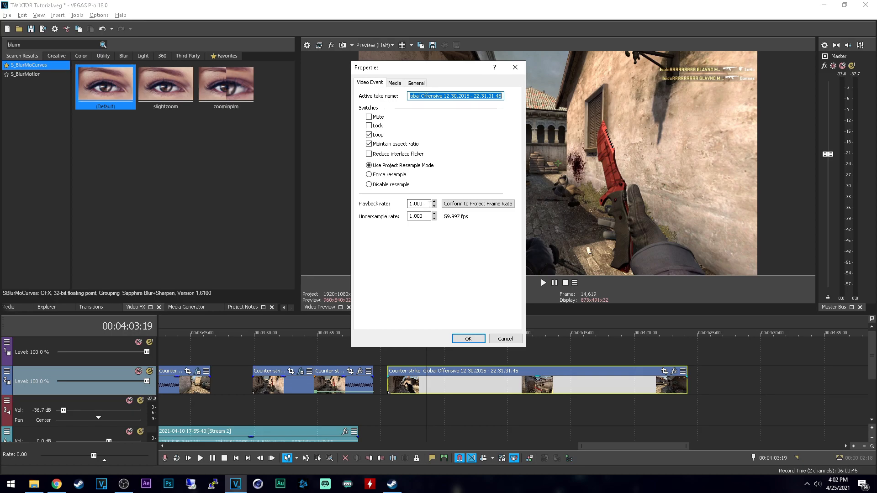
click(430, 204)
click(468, 338)
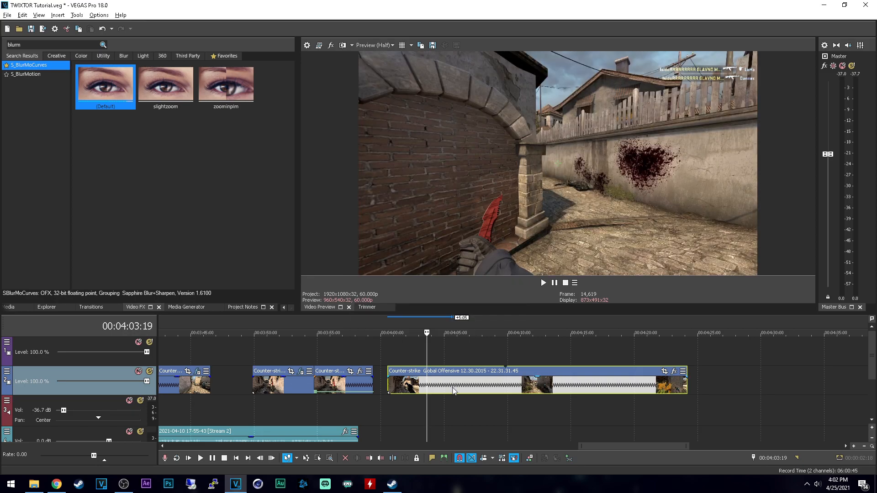
Step: Move the Counter-strike clip to start at 00:04:03:19 and step through its frames from 00:04:04:27 to 00:04:05:02
drag(458, 388, 498, 387)
click(443, 385)
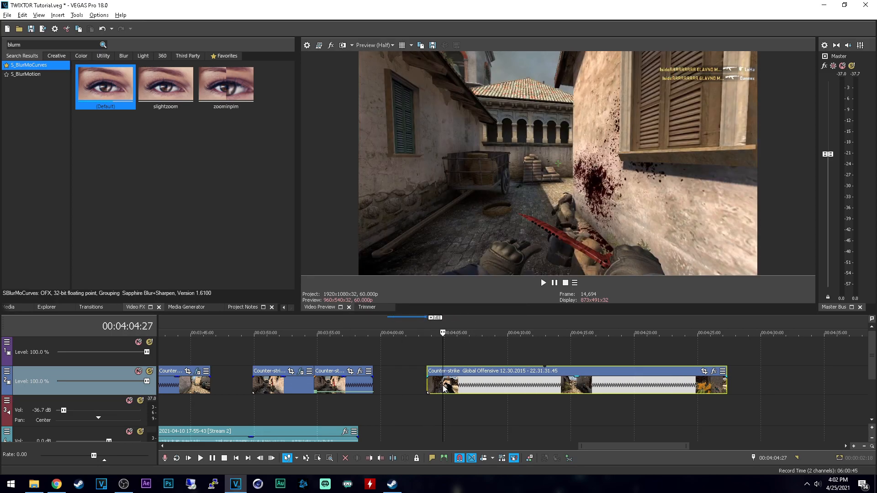
key(Right)
key(Right)
key(Right)
key(Right)
key(Right)
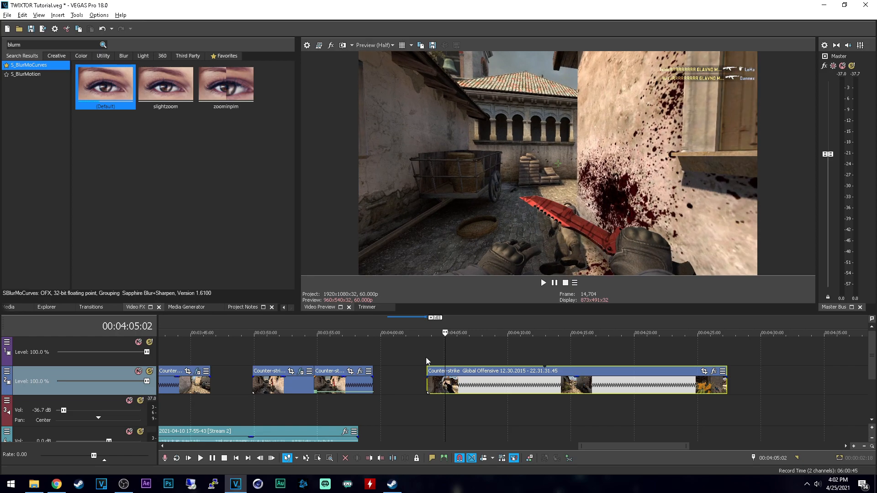
Step: Split the Counter-strike clip at about 00:04:13 and delete the part after the split
click(546, 387)
key(s)
click(567, 387)
key(Delete)
Step: Check the playback rate in the shortened Counter-strike clip's event properties, leaving the settings unchanged
right_click(491, 388)
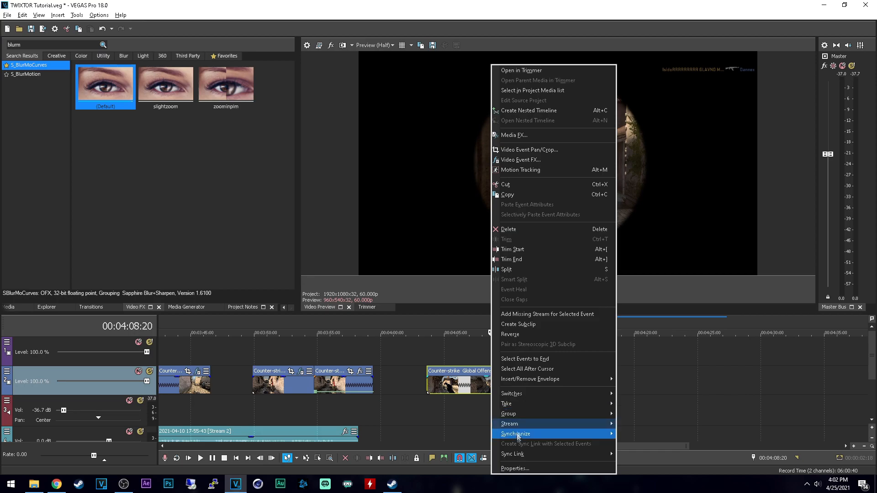
click(514, 468)
double_click(429, 204)
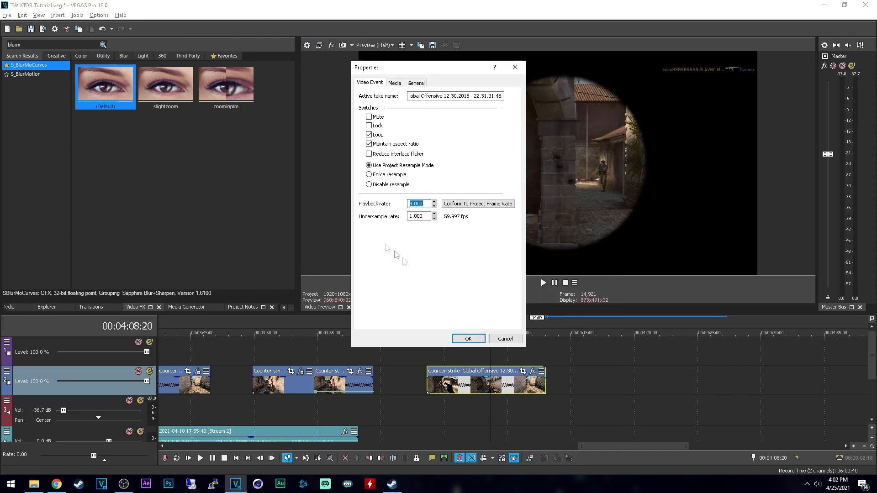
click(510, 340)
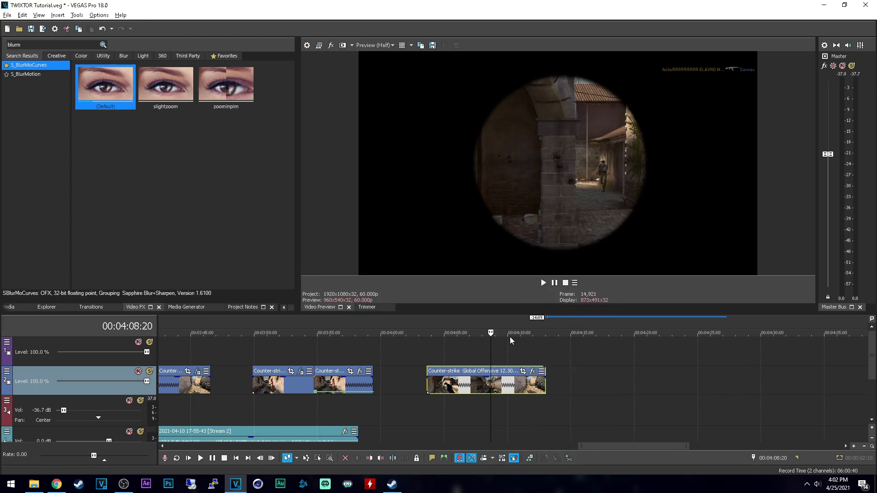
Step: Play the shortened Counter-strike clip from 00:04:04:07 to find where the slow motion should begin
click(416, 352)
click(434, 352)
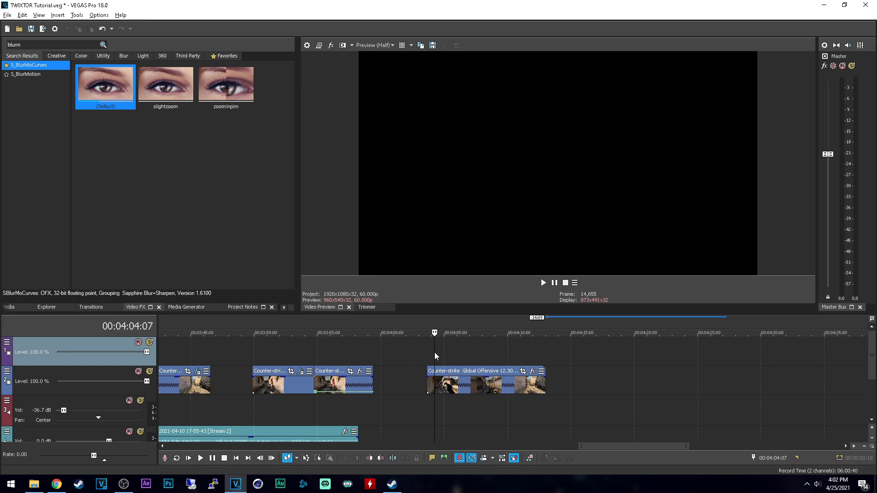
key(space)
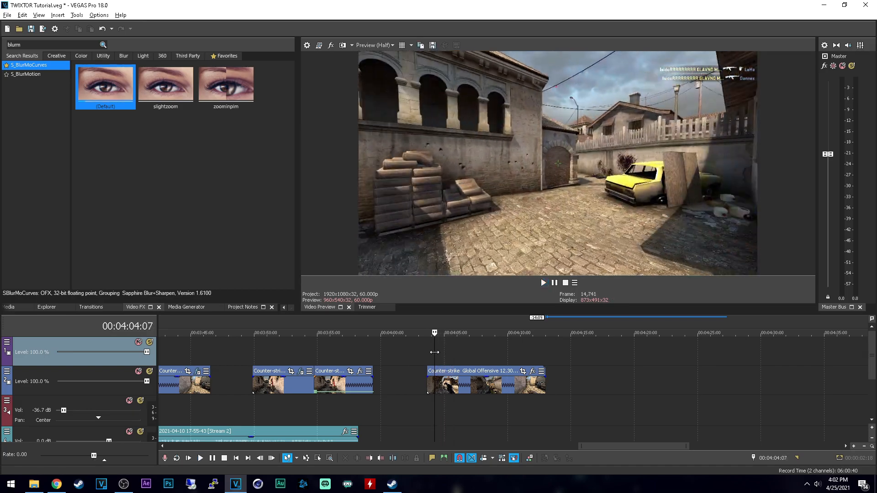
key(space)
key(space)
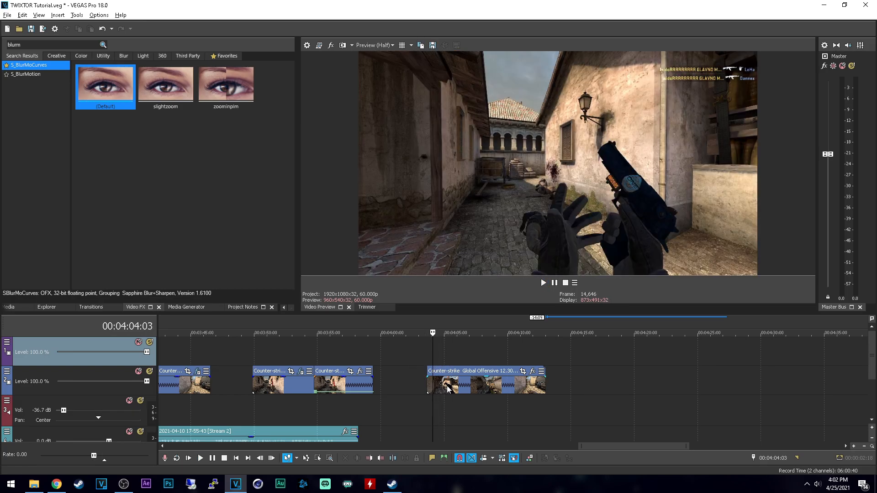
Step: Split the Counter-strike clip at 00:04:04:11, on the frame where the knife appears
click(438, 387)
scroll(441, 388, up, 1)
click(505, 392)
scroll(509, 389, up, 1)
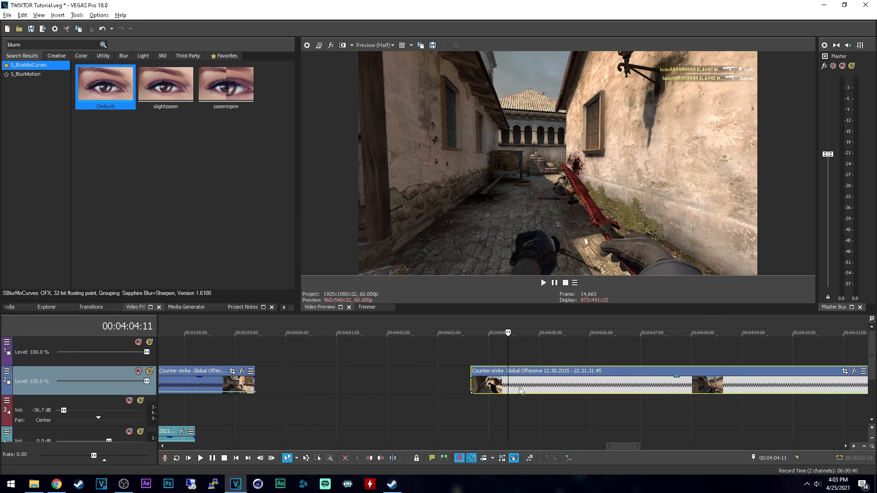
key(s)
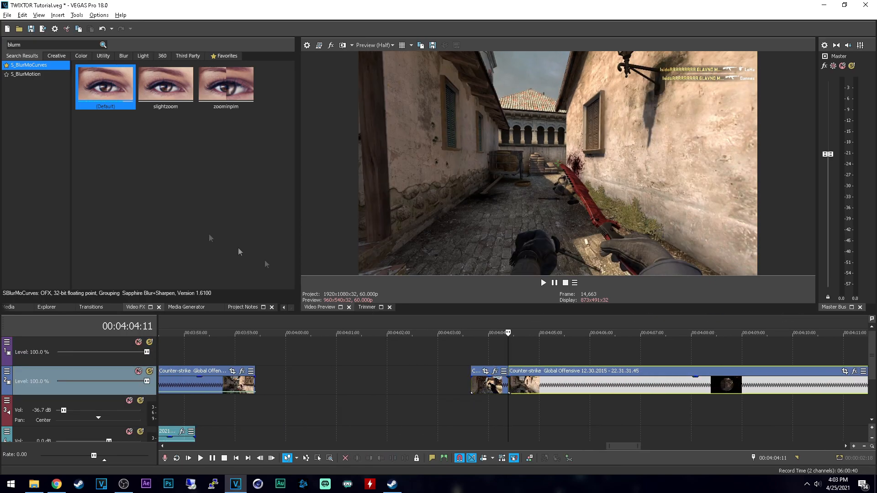
Step: Search the video effects for "twix" and apply the default TwixtorPRO preset to the clip part after 00:04:04:11
double_click(28, 45)
text(twix)
click(24, 74)
drag(105, 86, 553, 391)
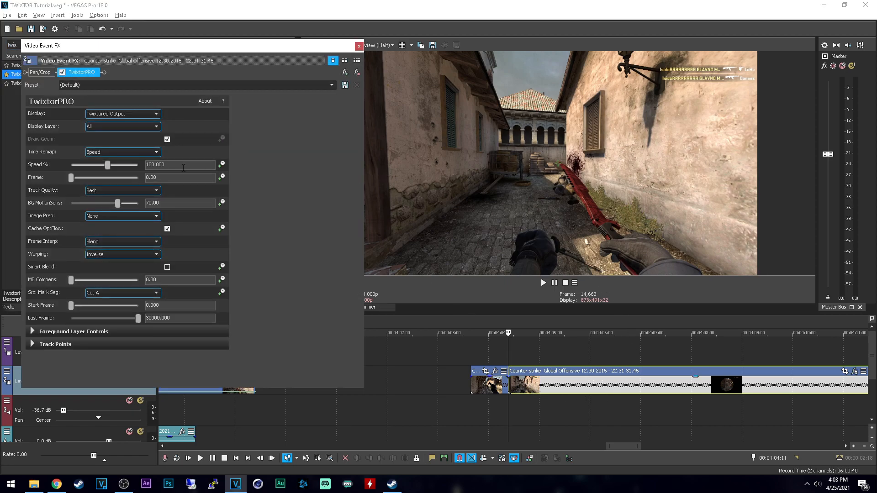
Step: Set TwixtorPRO's speed to 40% and its BG MotionSens to 100, and close the effect settings
drag(208, 167, 92, 168)
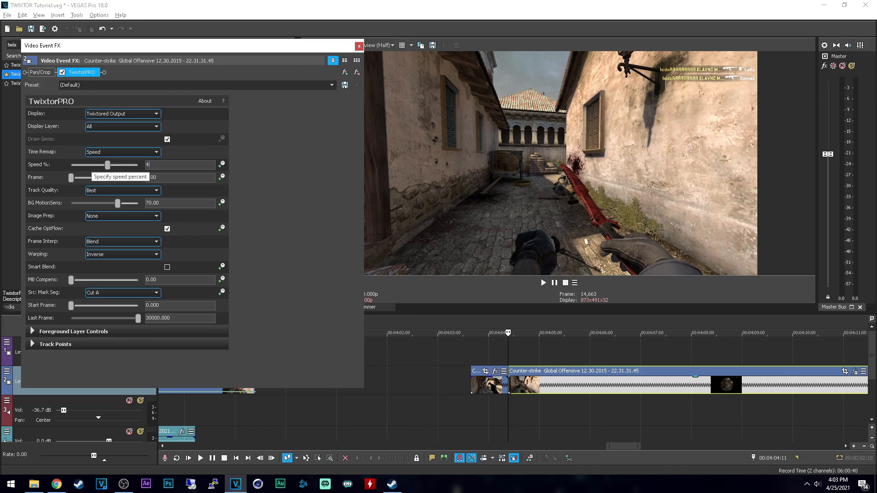
text(40)
key(Return)
drag(118, 203, 320, 129)
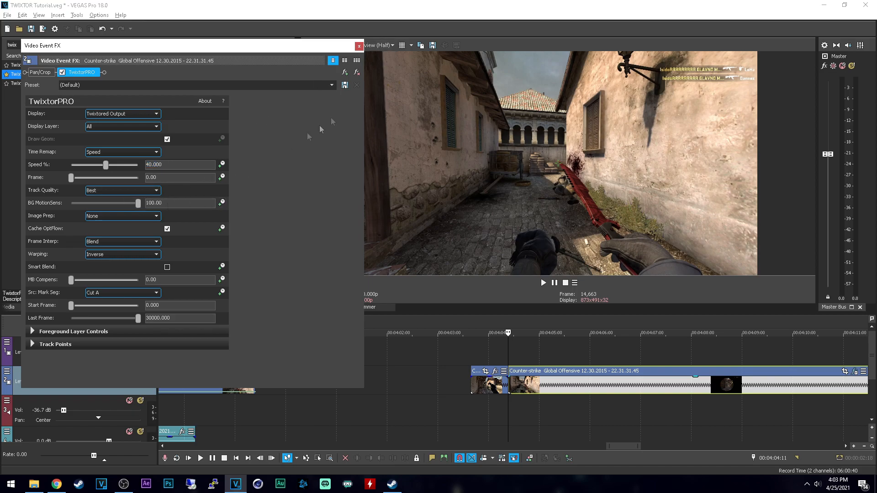
click(360, 46)
Step: Play across the split to check the TwixtorPRO slow motion before prerendering
click(466, 349)
key(space)
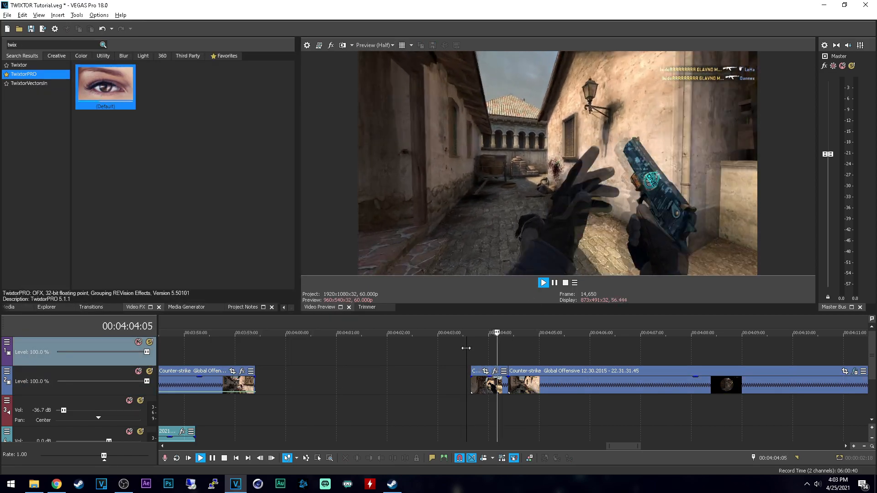
key(space)
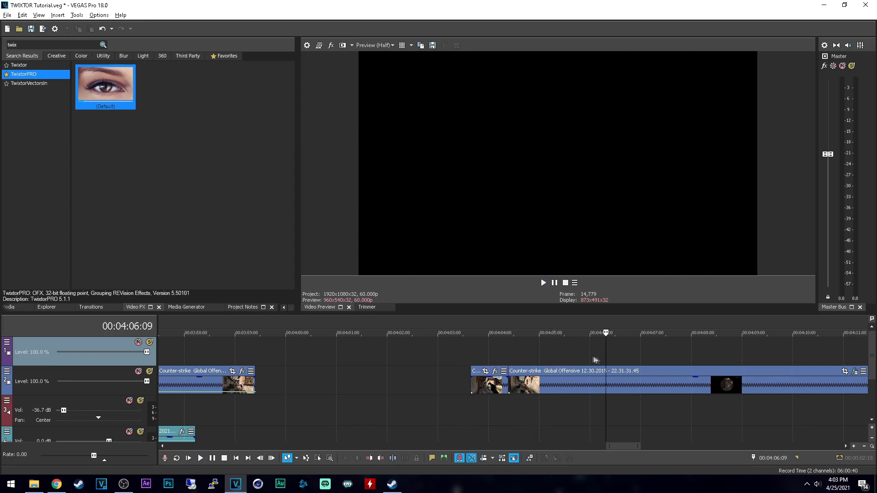
Step: Prerender the range from 00:04:04:08 to 00:04:06:20 with the MAGIX AVC/AAC MP4 template FHD 25k bitrate
drag(503, 350, 624, 345)
key(shift+m)
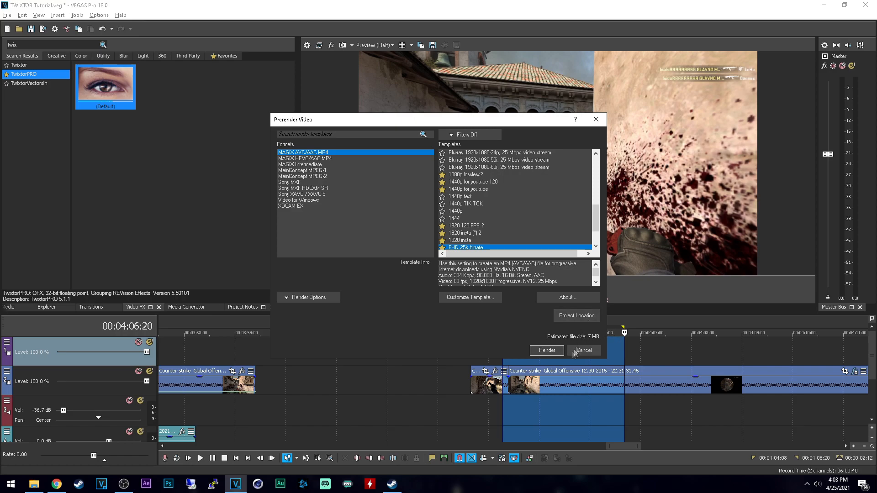
click(557, 353)
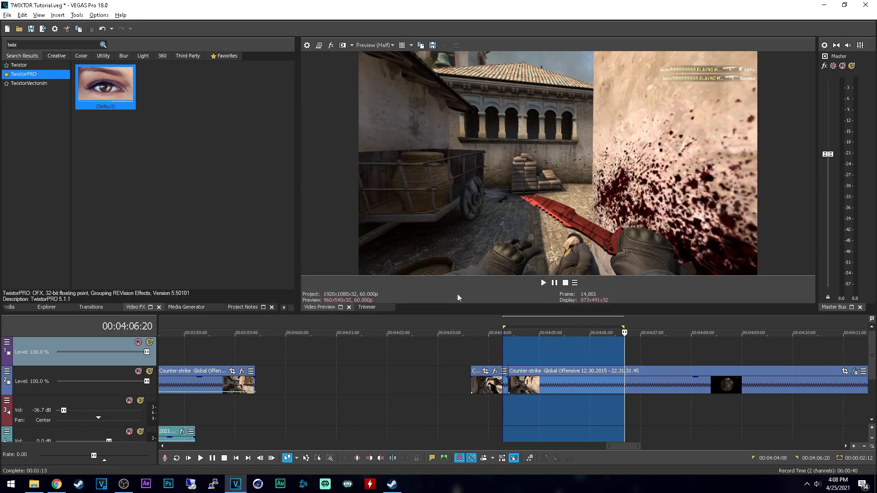
Step: Play the prerendered section repeatedly from 00:04:04:07 to examine the slow motion after the split
scroll(512, 357, up, 2)
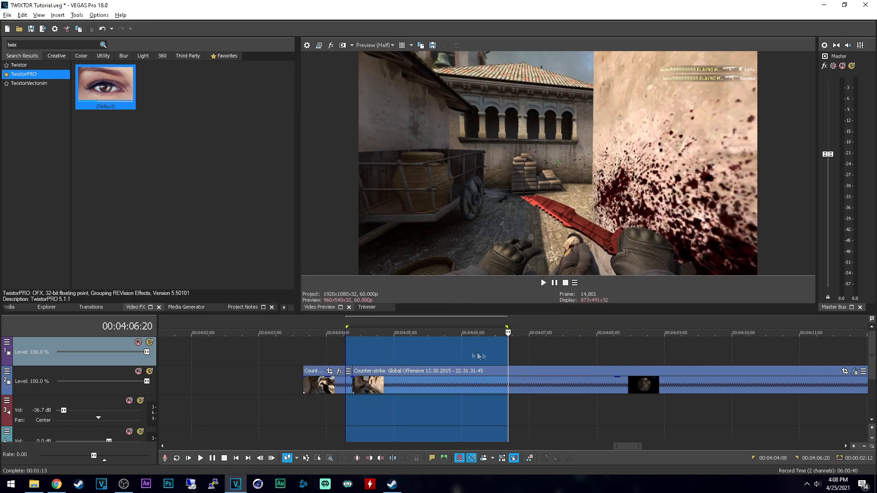
click(350, 347)
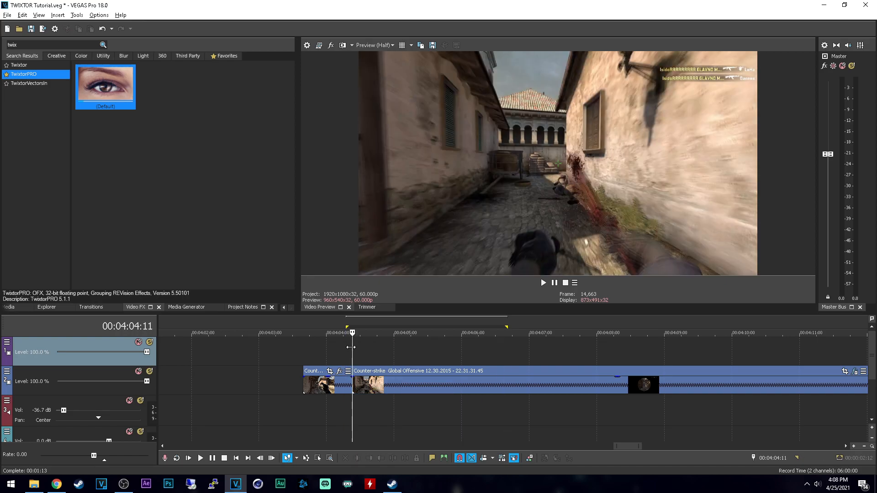
click(341, 347)
key(space)
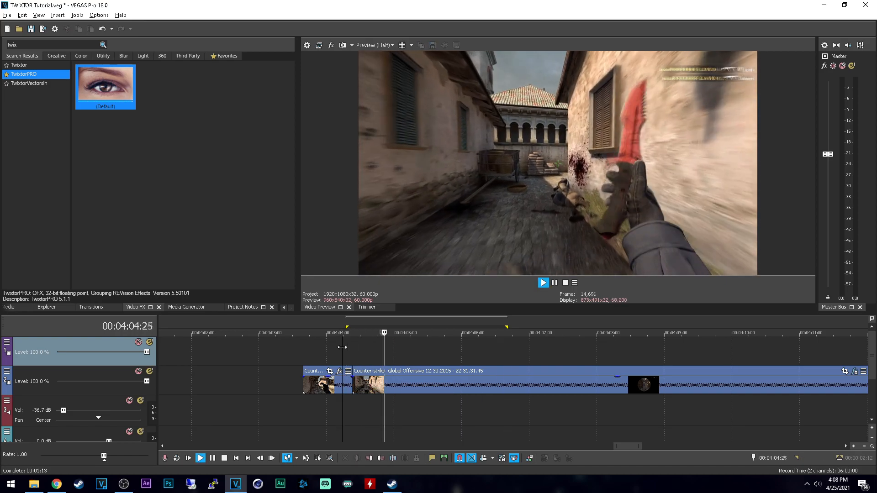
key(space)
key(space)
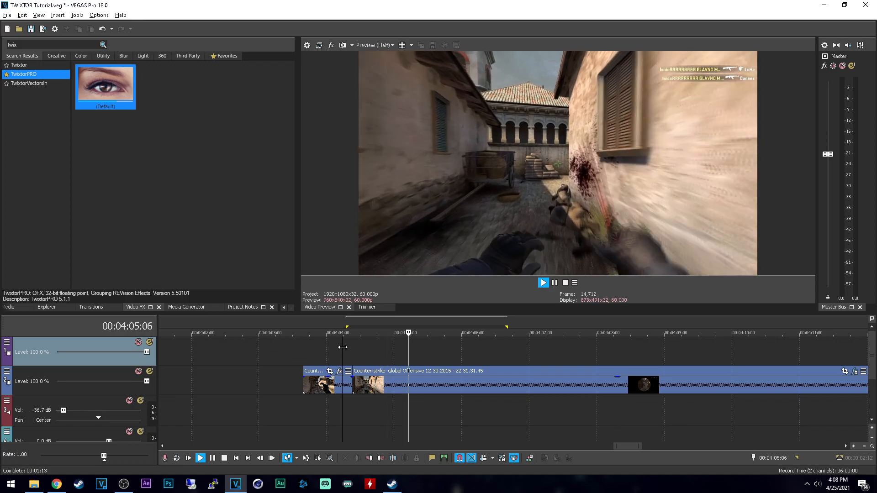
key(space)
key(space)
key(space)
key(space)
key(space)
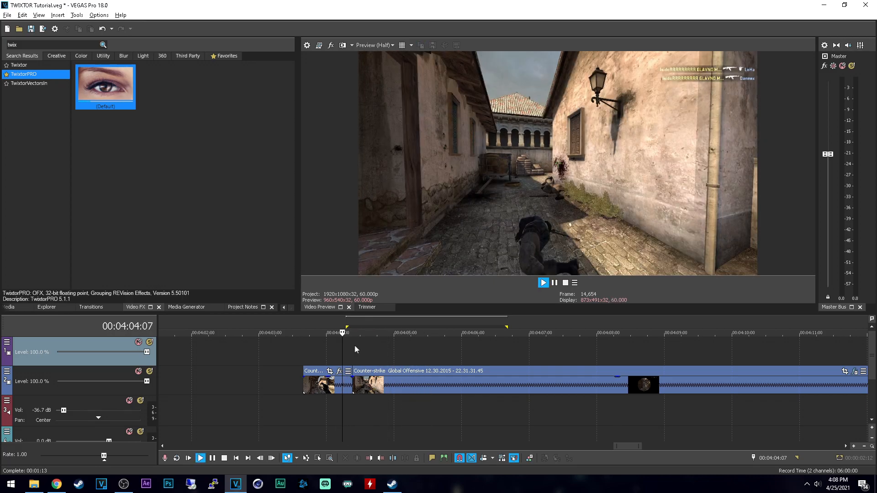
key(space)
key(space)
key(space)
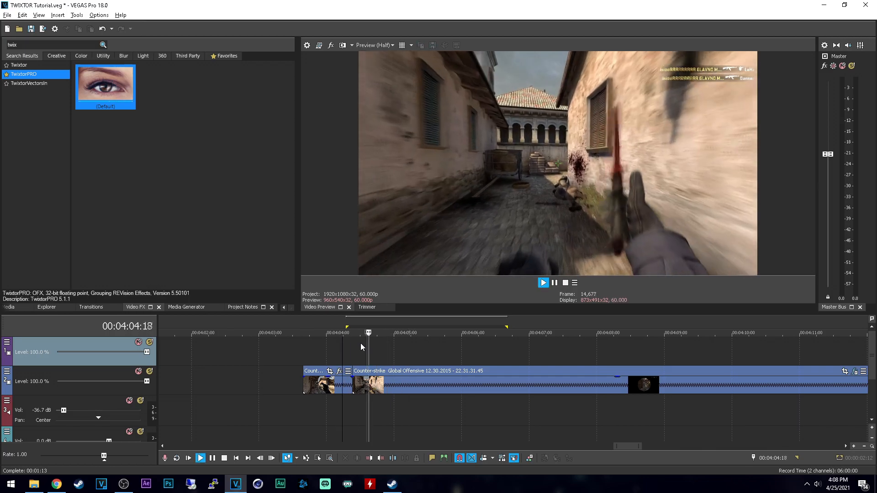
key(space)
key(space)
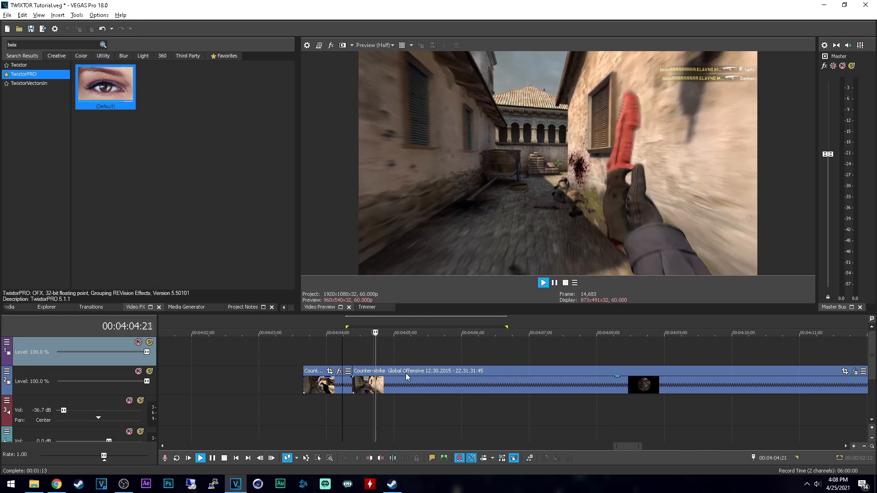
key(space)
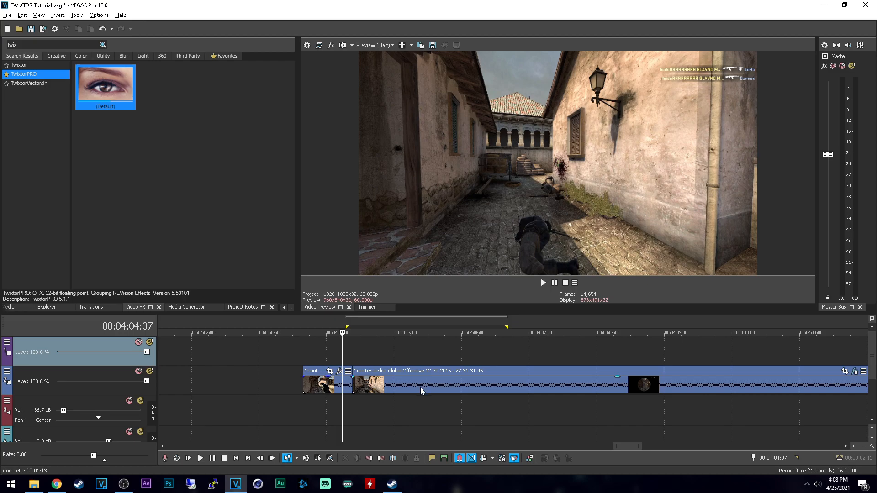
Step: Check the playback rate in the event properties of the clip part after the split, without changing it
click(459, 386)
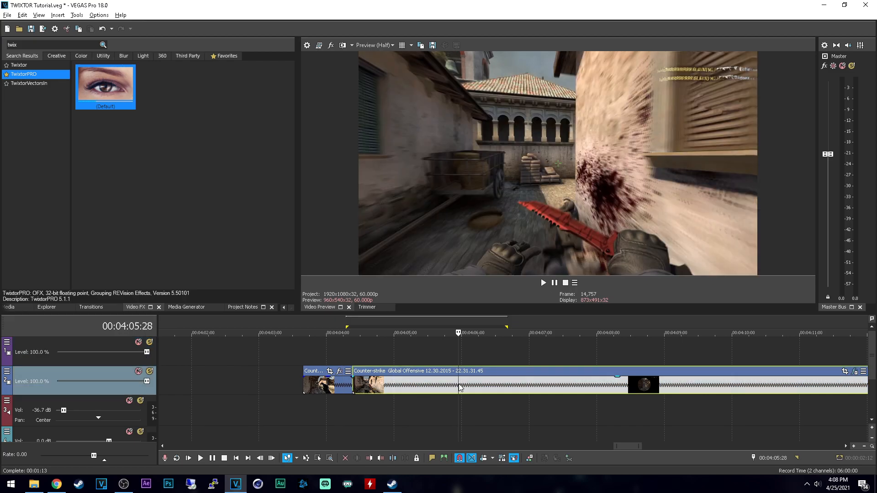
right_click(460, 387)
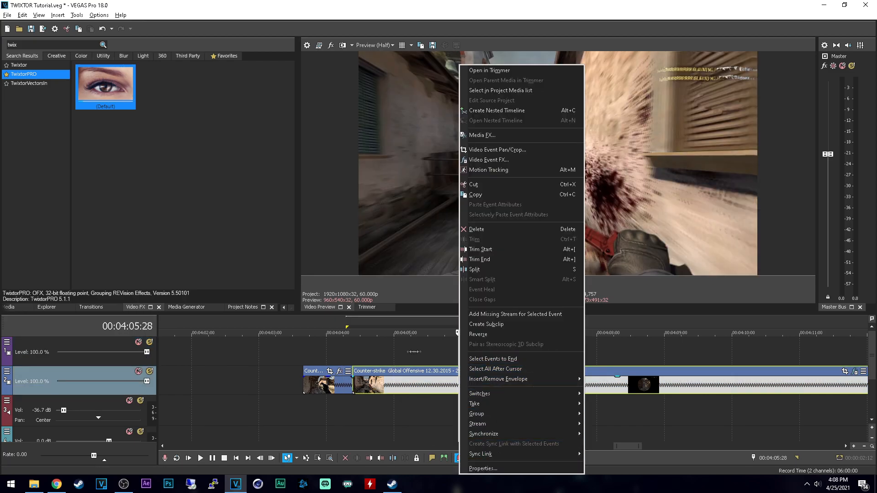
click(335, 407)
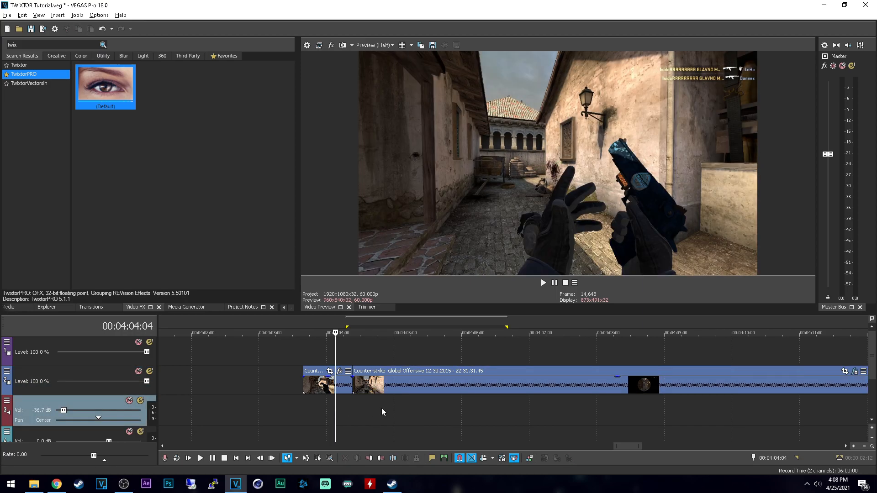
click(380, 386)
right_click(380, 387)
click(426, 468)
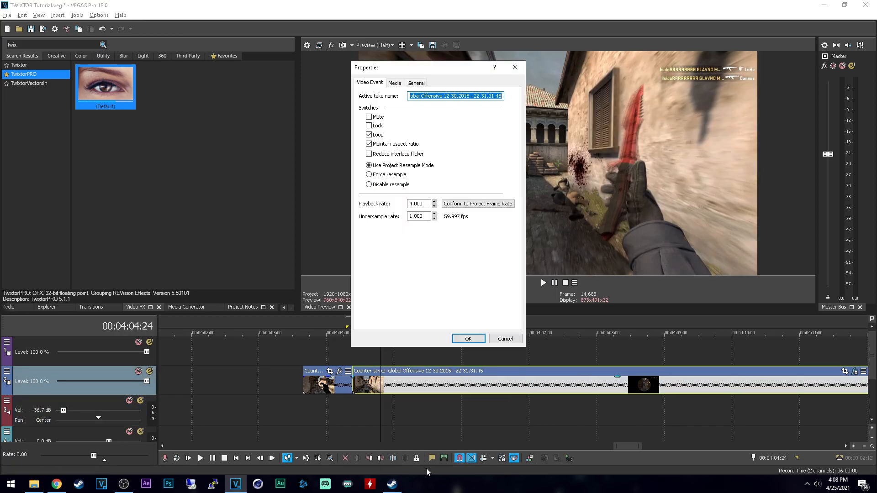
click(503, 338)
Step: Disable TwixtorPRO on the clip part after the split and close its effect settings
right_click(427, 378)
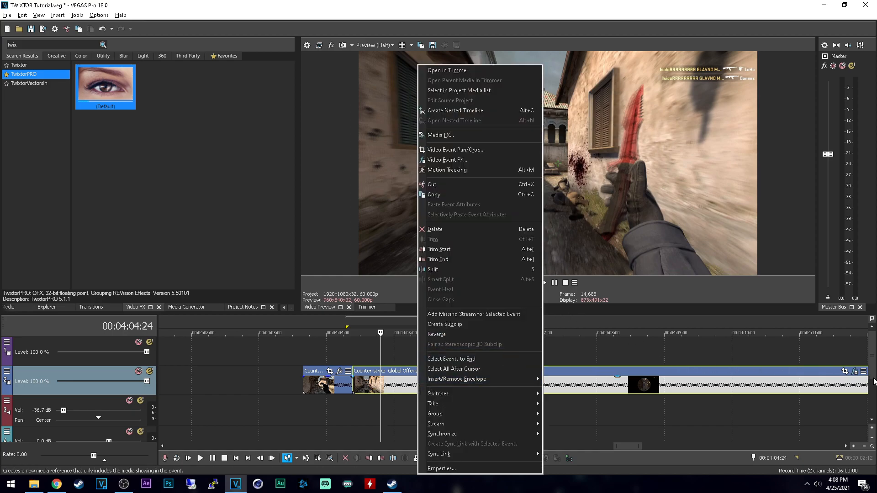
click(860, 375)
click(856, 372)
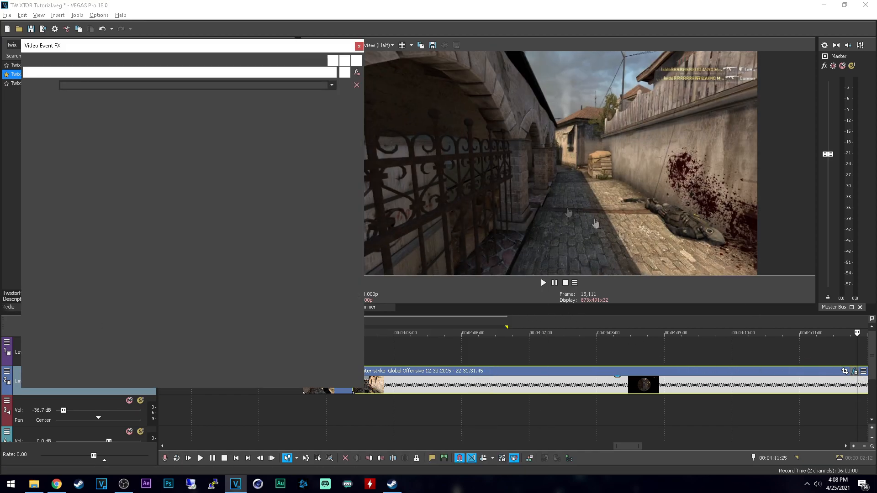
click(63, 72)
click(359, 46)
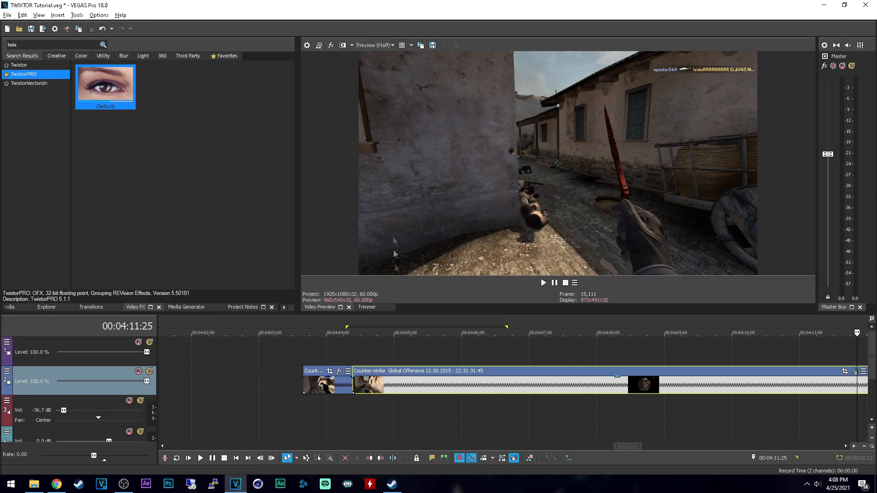
Step: Add a velocity envelope to the clip part after the split and set it to 20% forward velocity
right_click(385, 375)
mouse_move(434, 379)
click(524, 381)
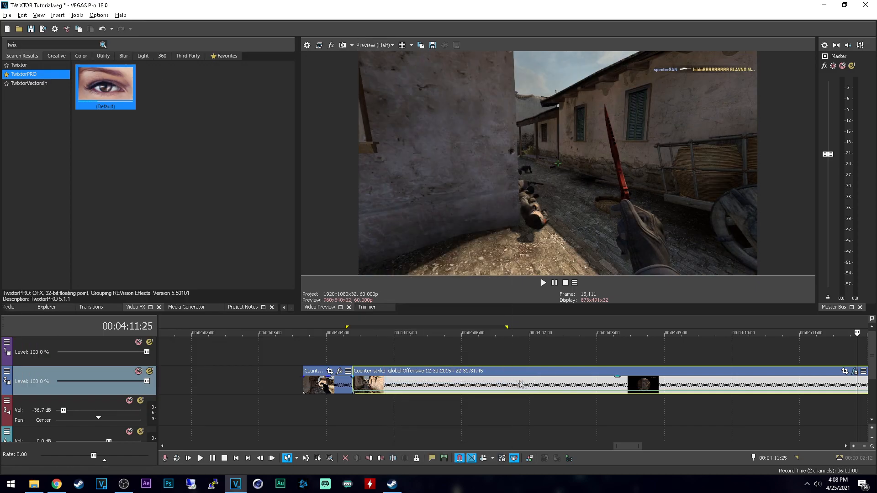
right_click(353, 390)
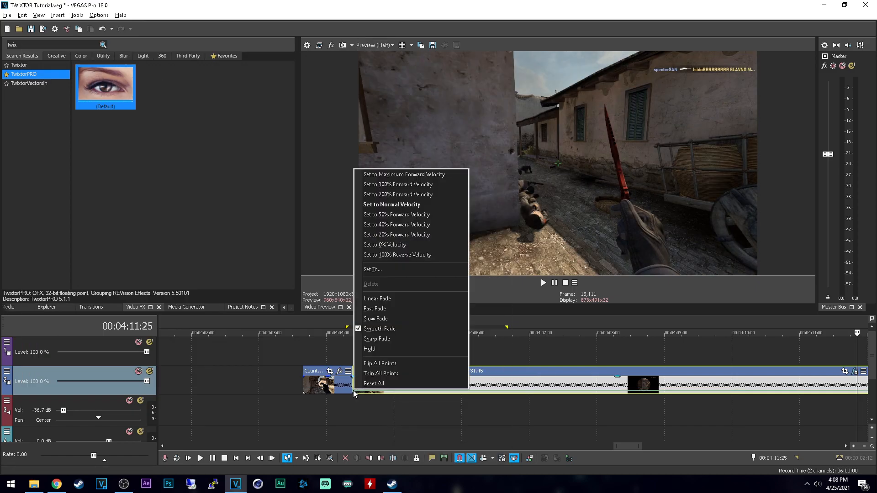
click(393, 234)
Step: Play across the split to examine the velocity-envelope slow motion, and select the slowed clip part at 00:04:04:17
click(335, 416)
key(space)
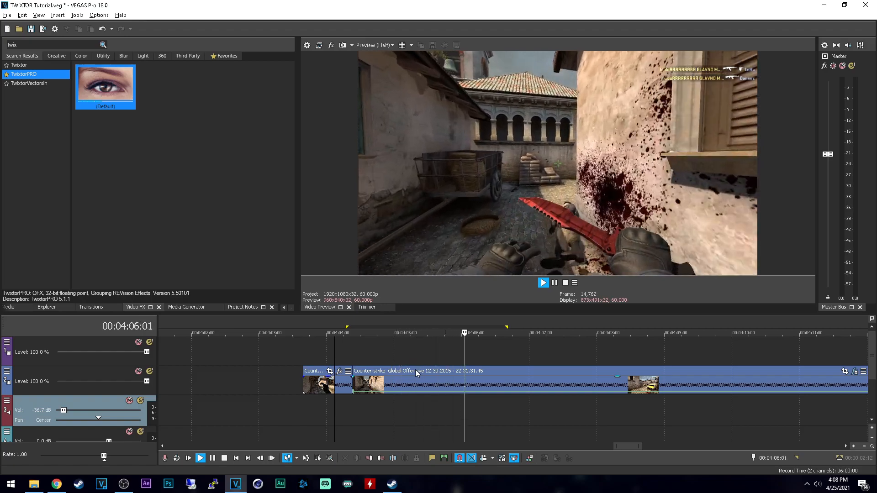
key(space)
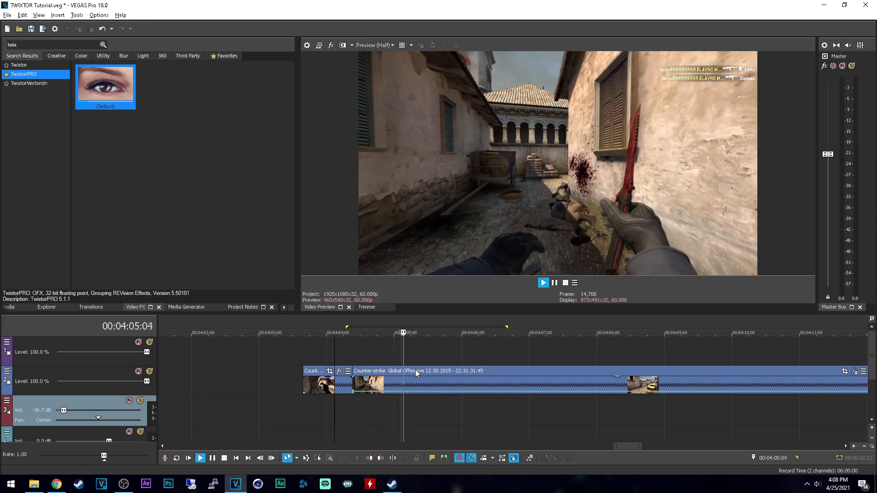
key(space)
click(365, 385)
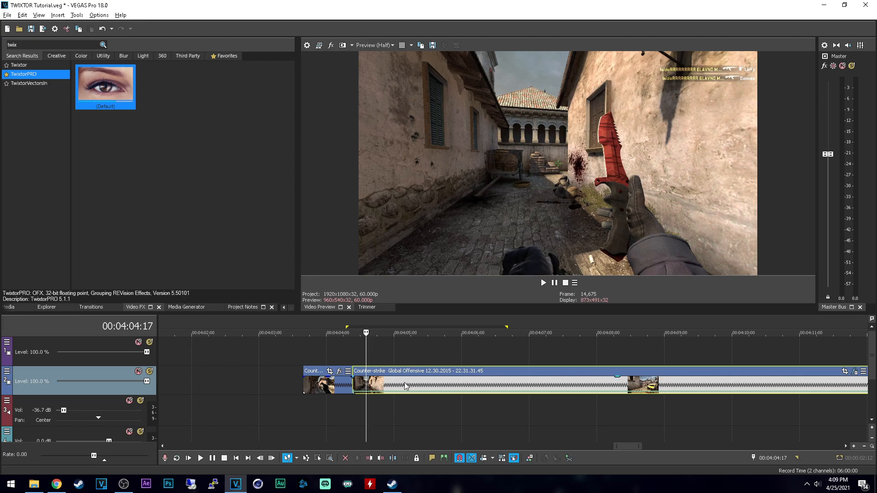
Step: Copy the slowed clip part onto the track above and set the copy's playback rate to 1
drag(399, 388, 398, 358)
right_click(389, 358)
click(412, 469)
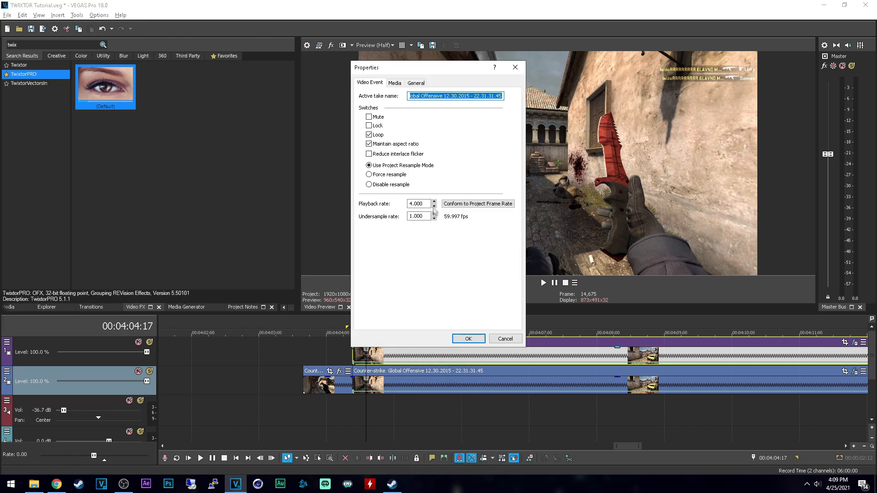
drag(427, 204, 389, 202)
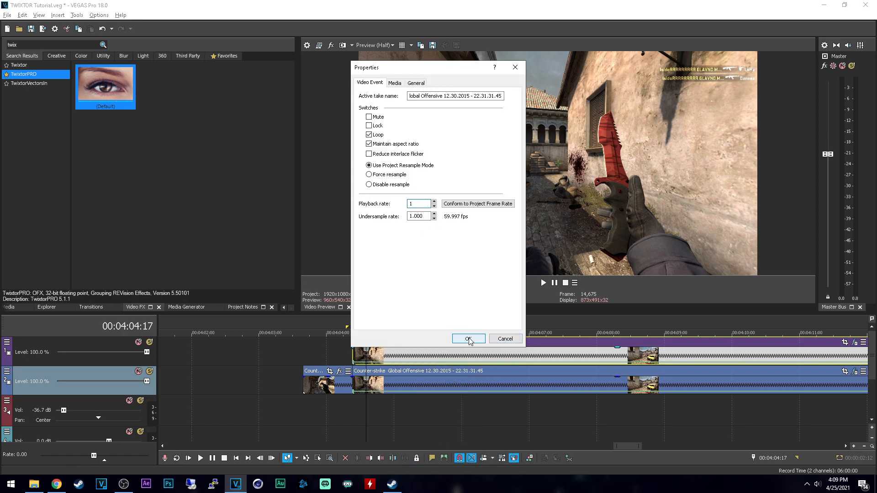
click(469, 338)
Step: Remove the velocity envelope from the clip copy on the upper track
click(349, 352)
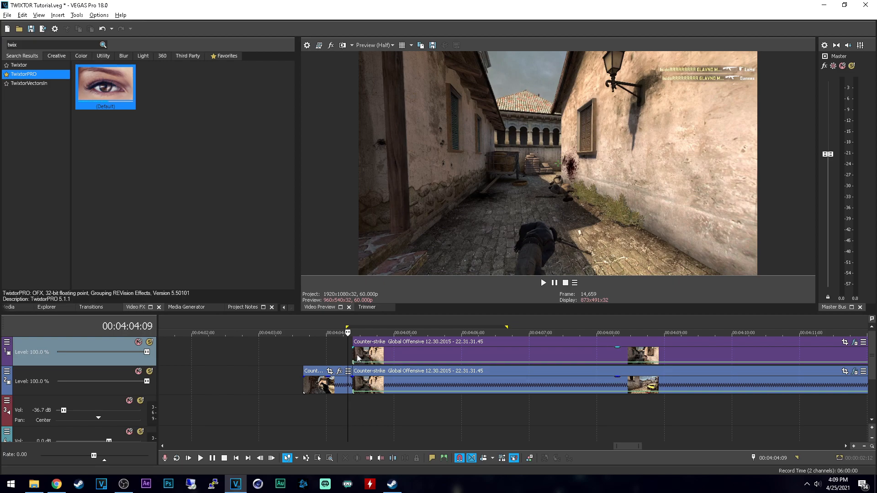
click(382, 355)
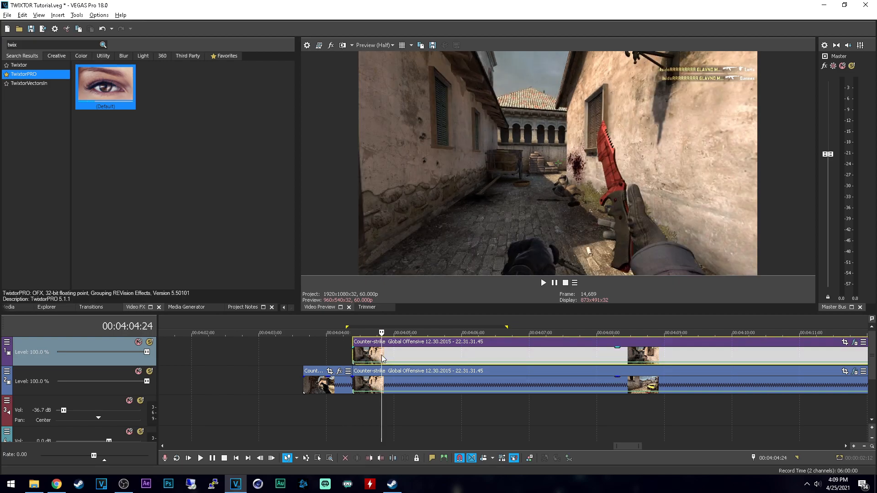
right_click(353, 363)
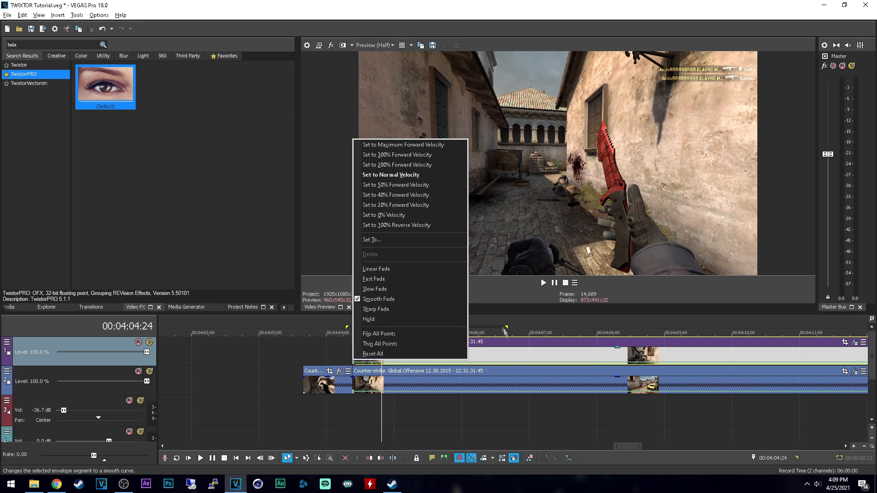
right_click(496, 360)
mouse_move(562, 381)
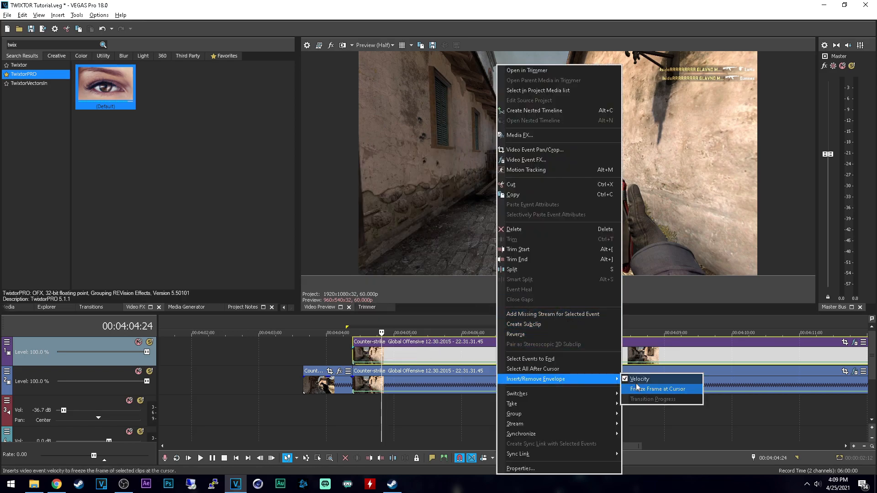
click(636, 381)
Step: Play from just before the upper clip copy to examine it at normal speed
click(346, 353)
key(space)
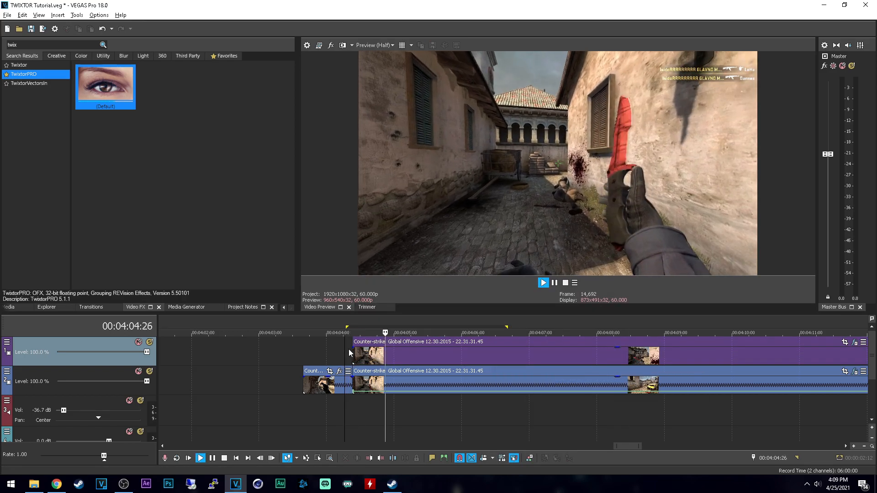
key(space)
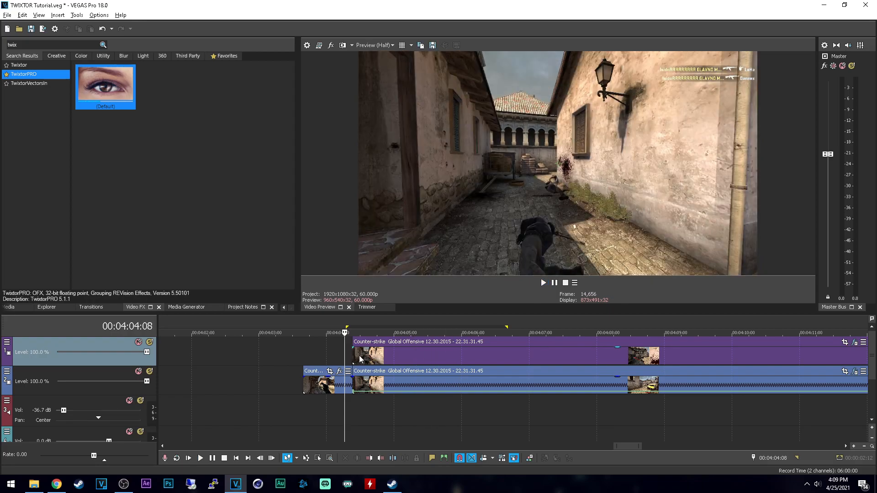
key(space)
key(space)
Step: Check the upper clip copy's event properties without changing anything
click(373, 361)
right_click(389, 357)
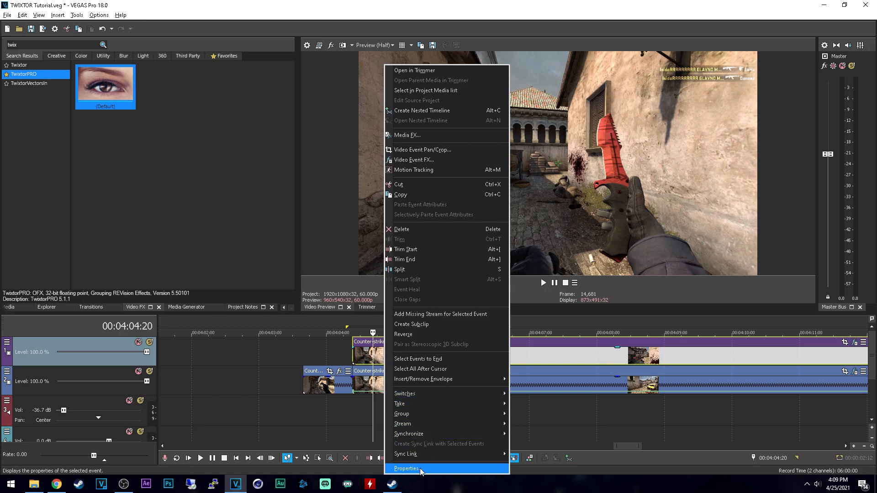
click(402, 470)
click(505, 338)
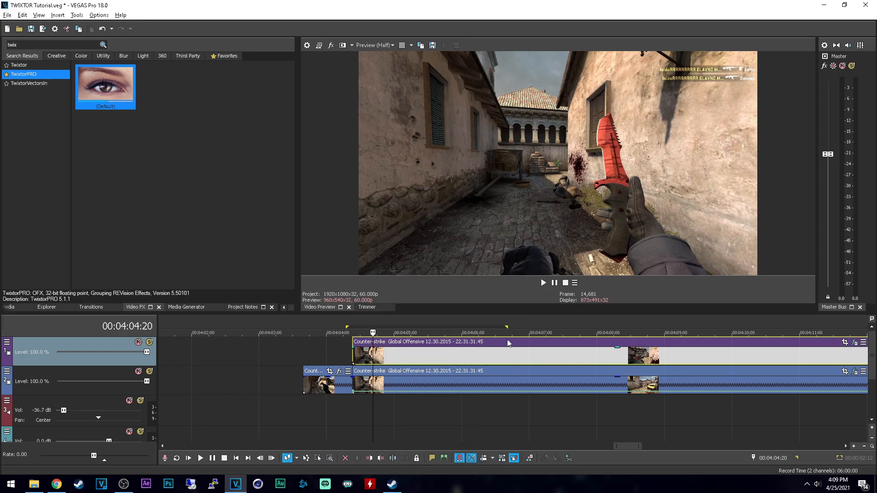
Step: Split the upper clip copy at about 00:04:05:12 and move the part after the split 9 frames to the right
click(403, 360)
click(422, 358)
key(s)
drag(421, 359, 474, 358)
click(365, 355)
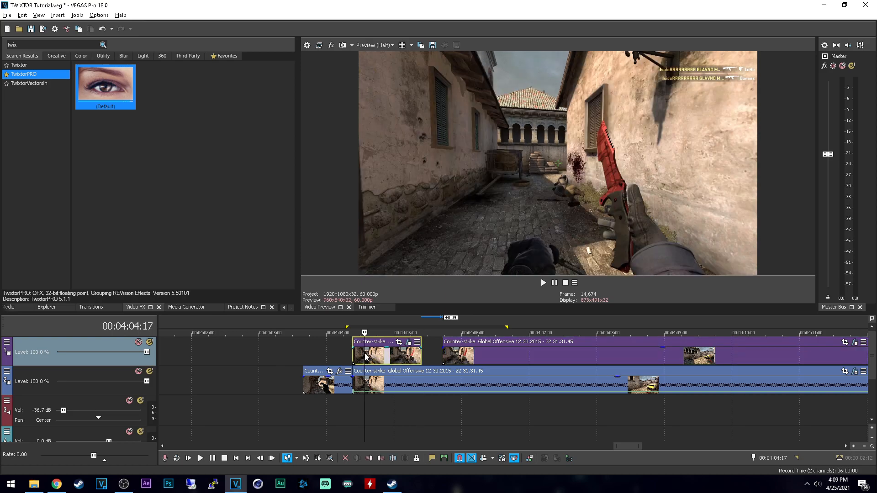
Step: Enable TwixtorPRO on the short upper clip before the split and close its effect settings
click(409, 342)
click(62, 73)
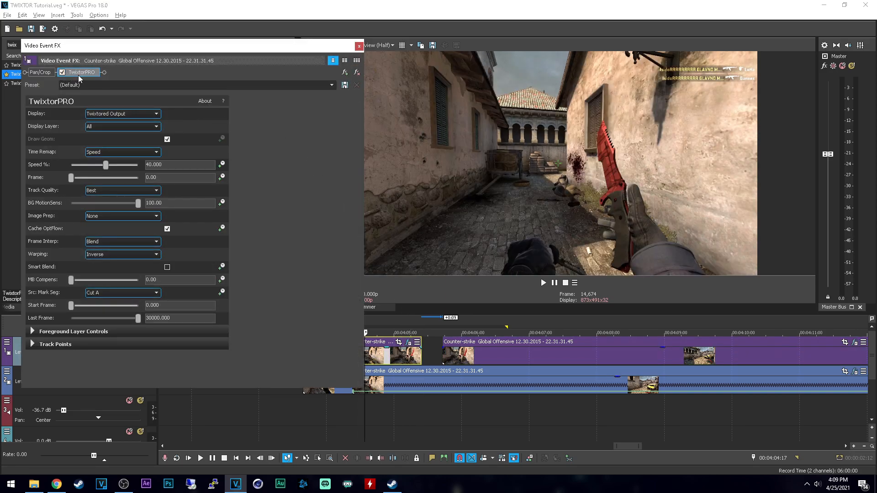
click(359, 46)
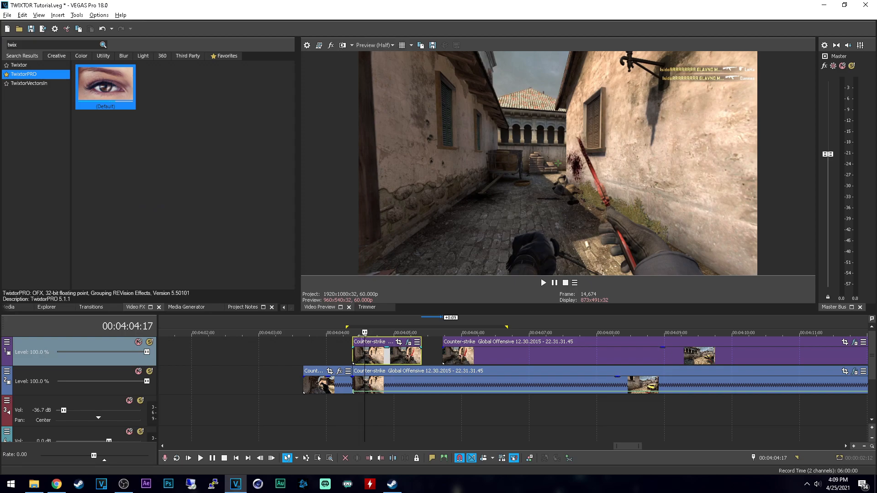
Step: Play the short upper clip twice from just before its start to examine the TwixtorPRO slow motion
click(345, 354)
key(space)
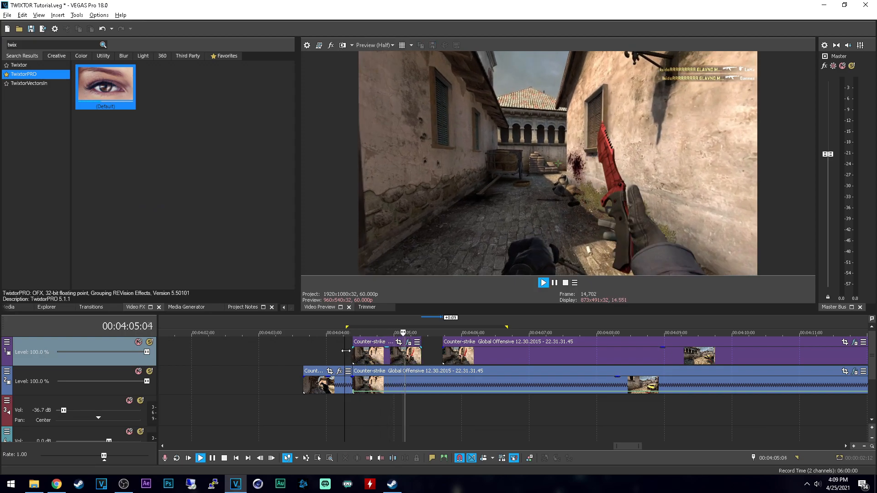
key(space)
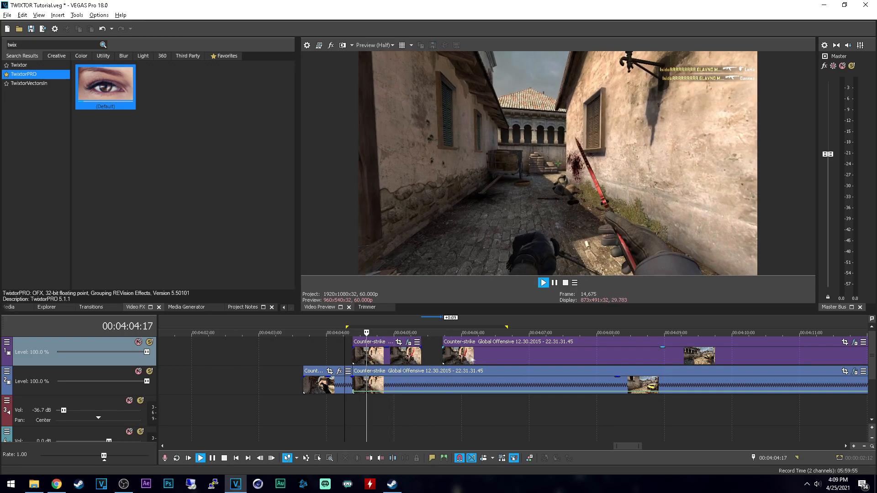
key(space)
Step: Move the trailing upper clip another 17 frames right and prerender the short upper clip with the FHD 25k bitrate template
drag(459, 355, 497, 355)
click(419, 355)
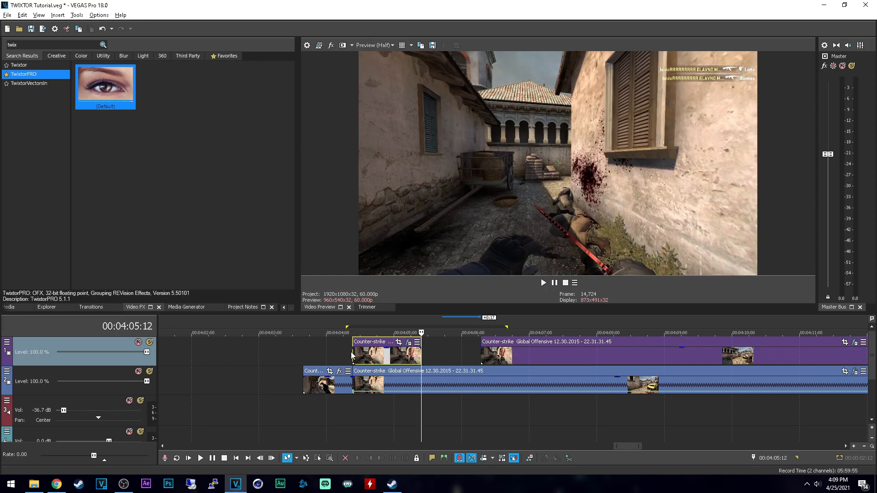
double_click(351, 355)
key(shift+m)
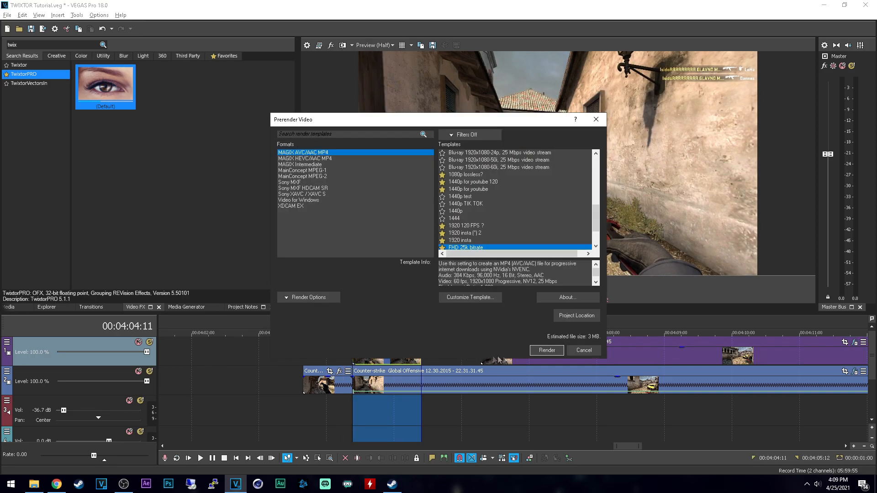
click(547, 350)
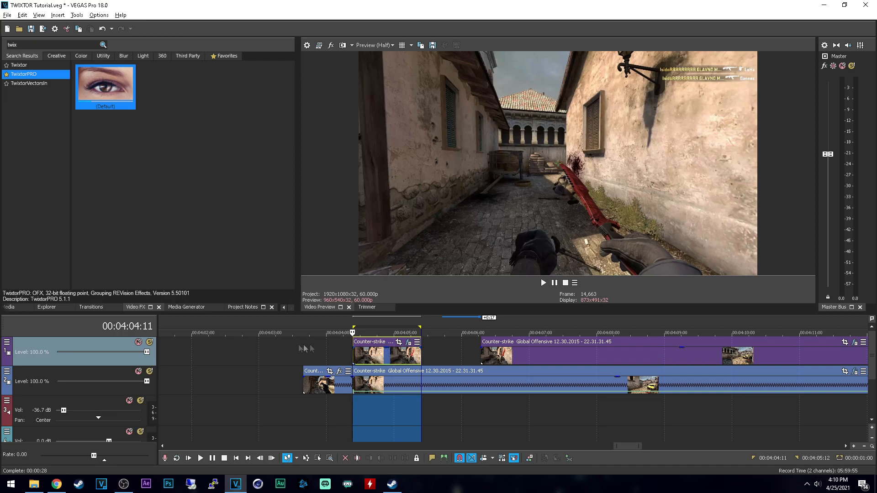
Step: Play the prerendered short upper clip repeatedly to examine the smoothness of its slow motion
click(202, 460)
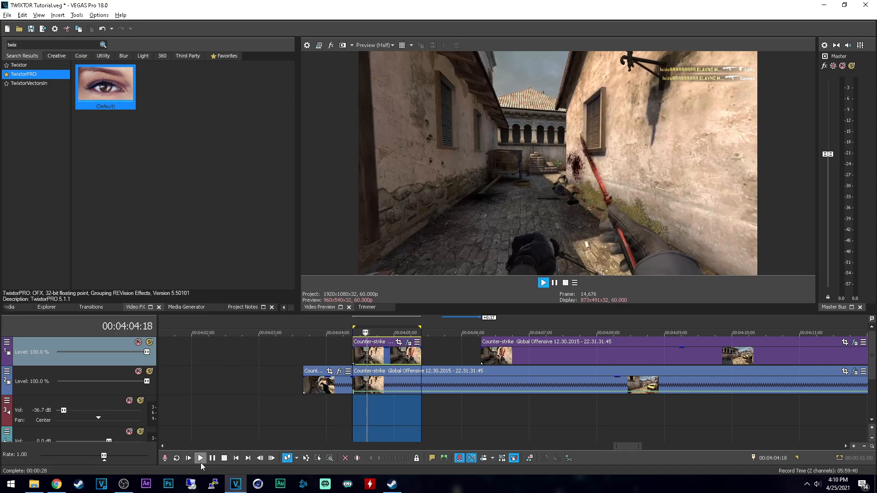
click(201, 460)
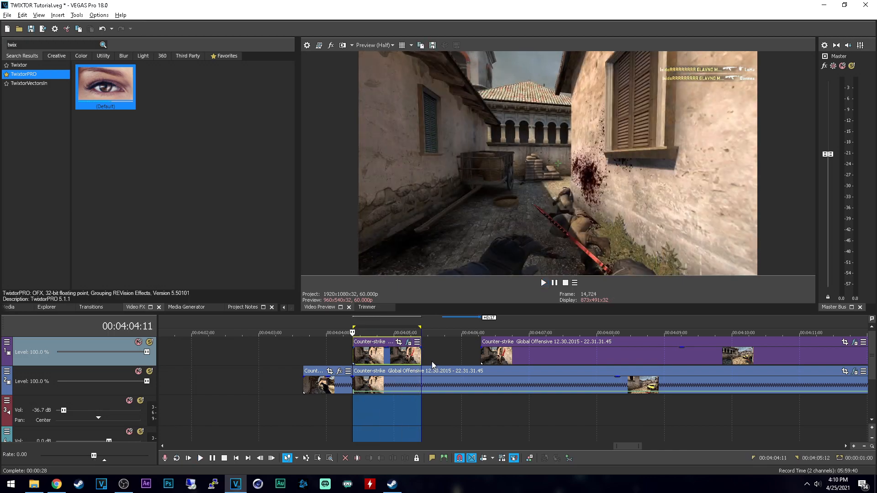
key(space)
key(space)
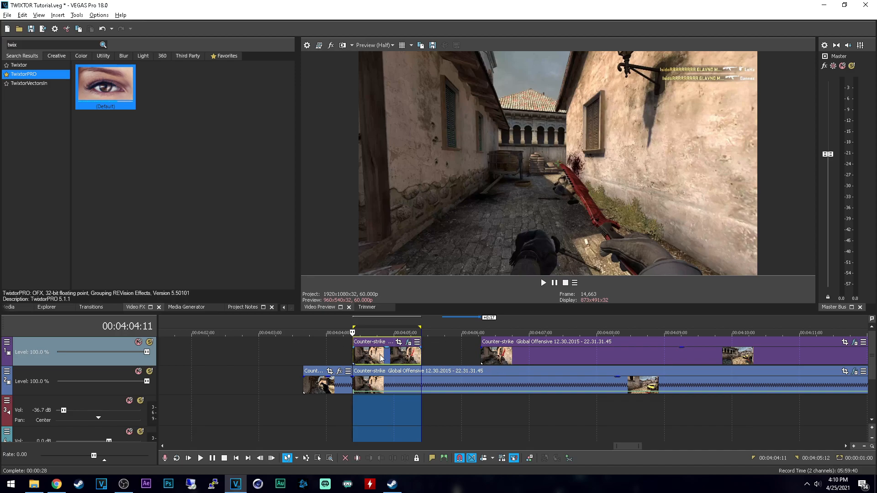
key(space)
Step: Split the lower velocity-envelope clip at 00:04:05:12, where the short upper clip ends
click(423, 385)
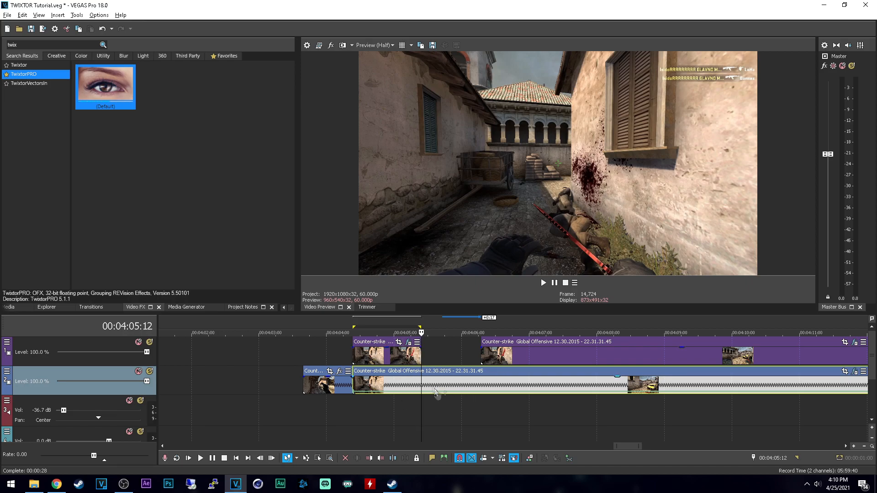
click(414, 356)
key(alt+Right)
key(alt+Right)
key(alt+Right)
key(alt+Right)
key(alt+Right)
key(Left)
key(Left)
key(Left)
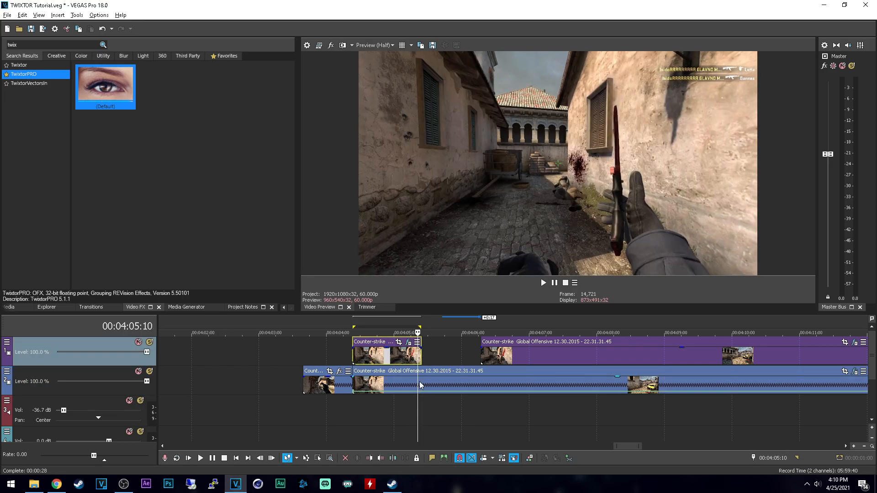
key(Right)
key(Right)
key(s)
Step: Step through the last frames of the short upper clip to examine where its motion ends
click(440, 383)
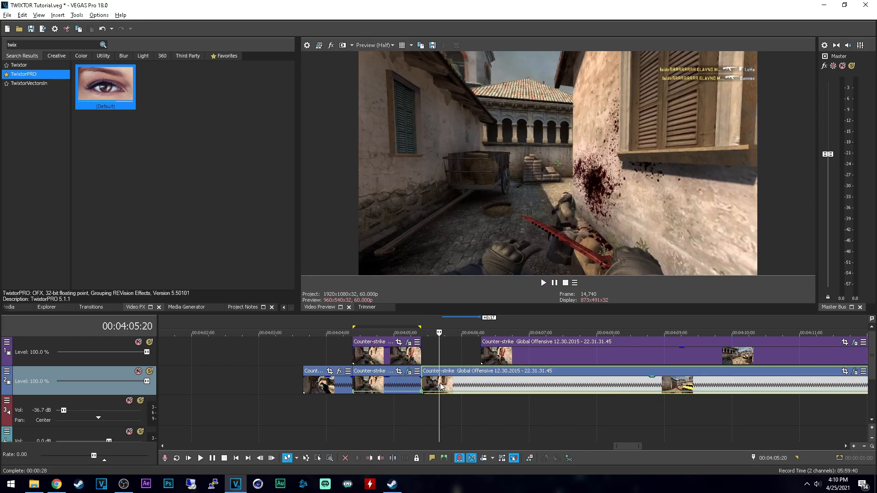
click(418, 356)
key(Left)
key(Left)
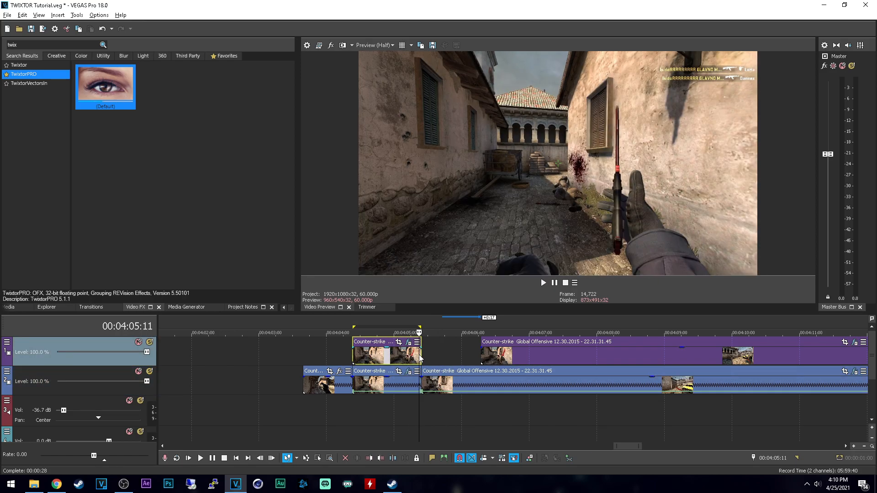
key(Left)
key(Right)
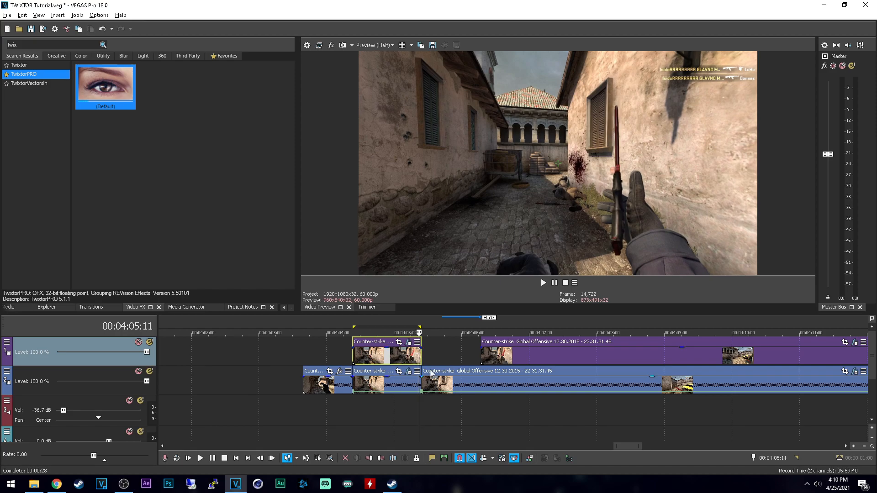
Step: Delete the lower clip piece directly beneath the short upper clip
scroll(437, 383, up, 1)
click(438, 384)
key(Delete)
Step: Move the remaining lower clip 22 frames left, compare it with the upper clip's end, and shift it 4 frames back right
click(526, 383)
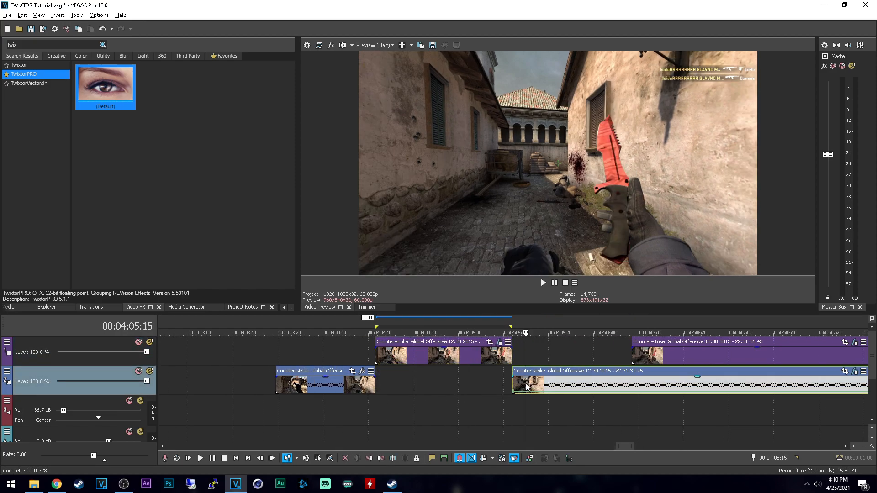
drag(512, 382, 447, 386)
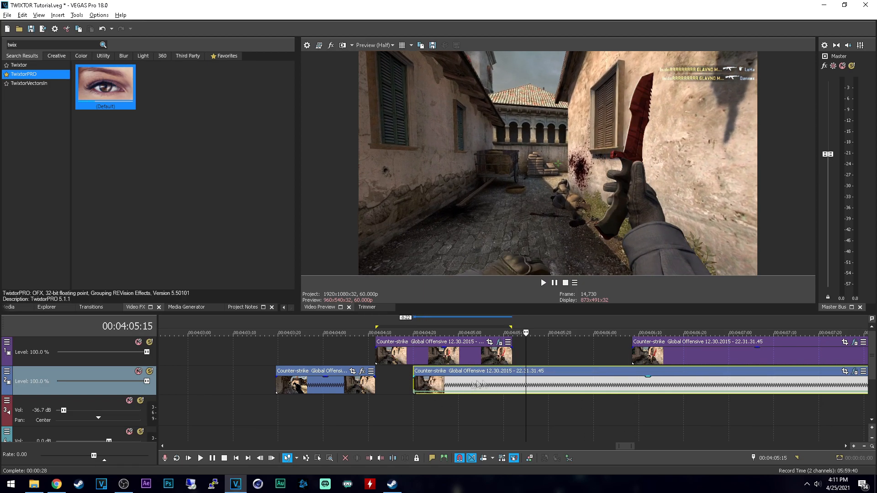
click(508, 355)
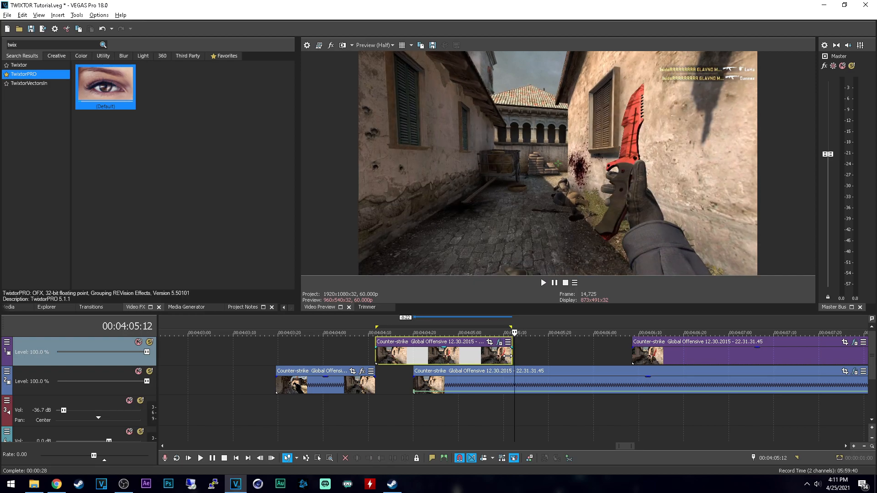
key(space)
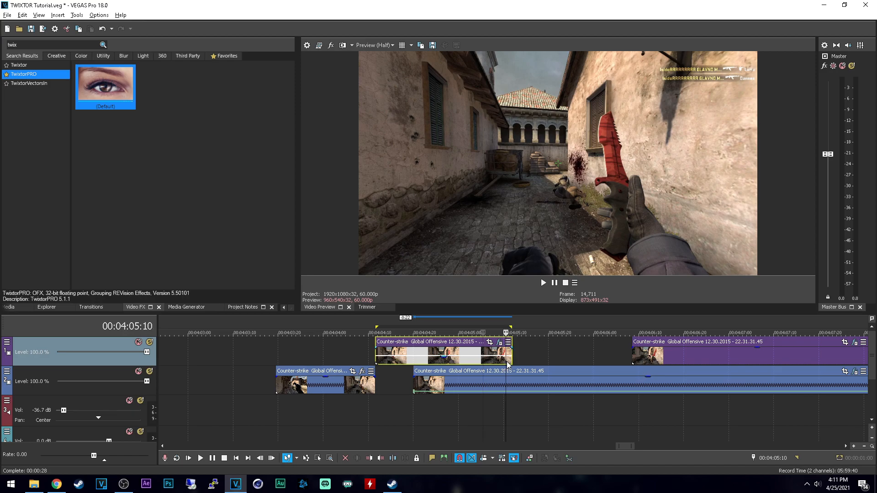
drag(489, 380, 508, 383)
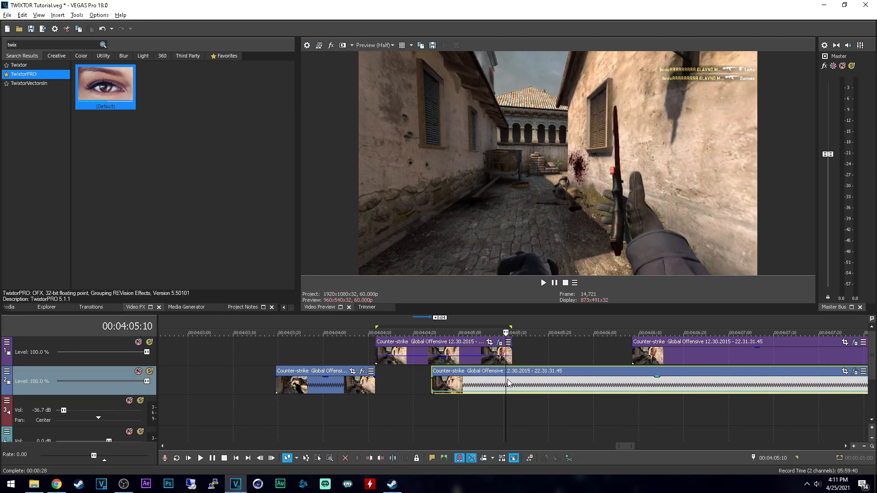
Step: Fine-align the lower clip with the short upper clip by comparing frames around 00:04:05:11, and play across the transition
scroll(511, 383, up, 2)
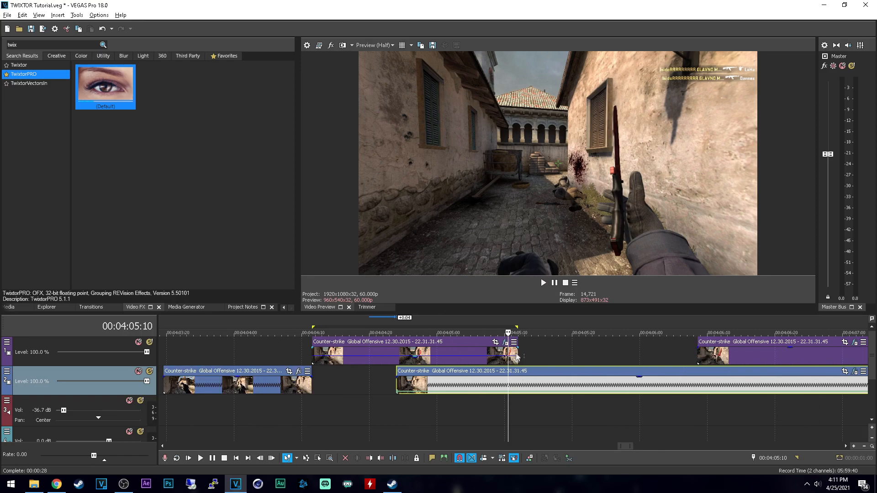
scroll(516, 358, up, 2)
key(Right)
key(Right)
key(Right)
key(Left)
key(Left)
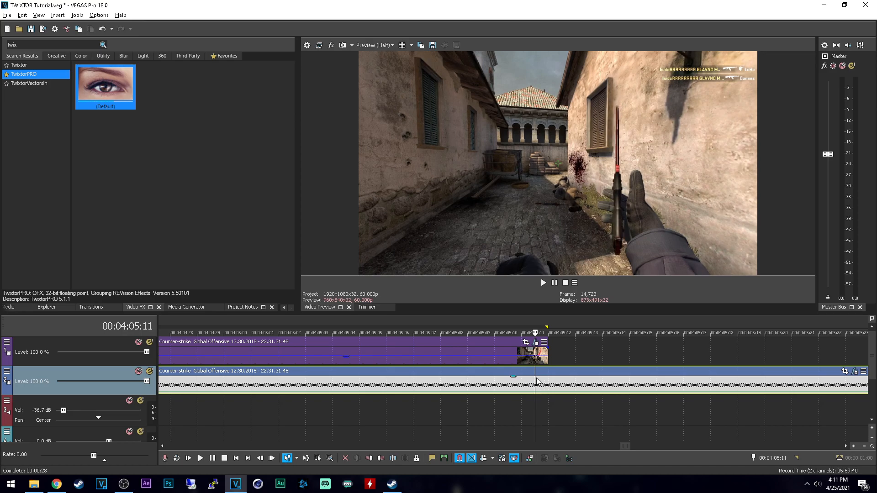
scroll(534, 380, down, 2)
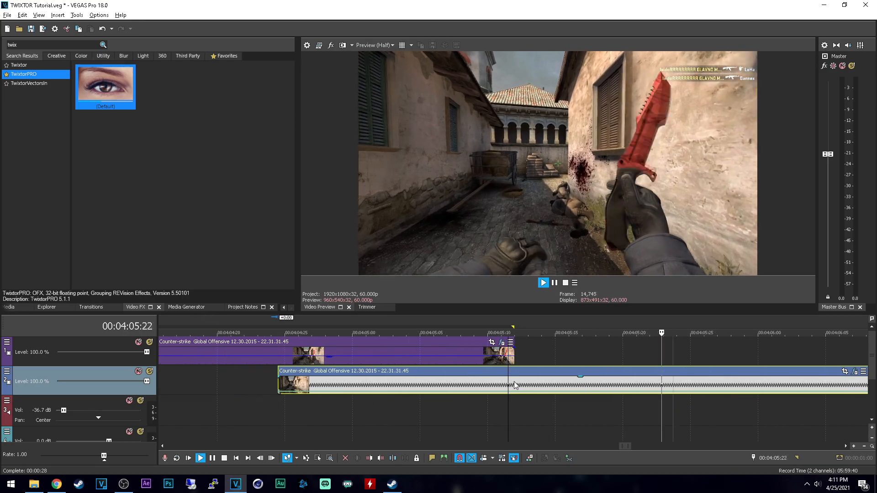
scroll(515, 385, down, 2)
scroll(230, 408, down, 1)
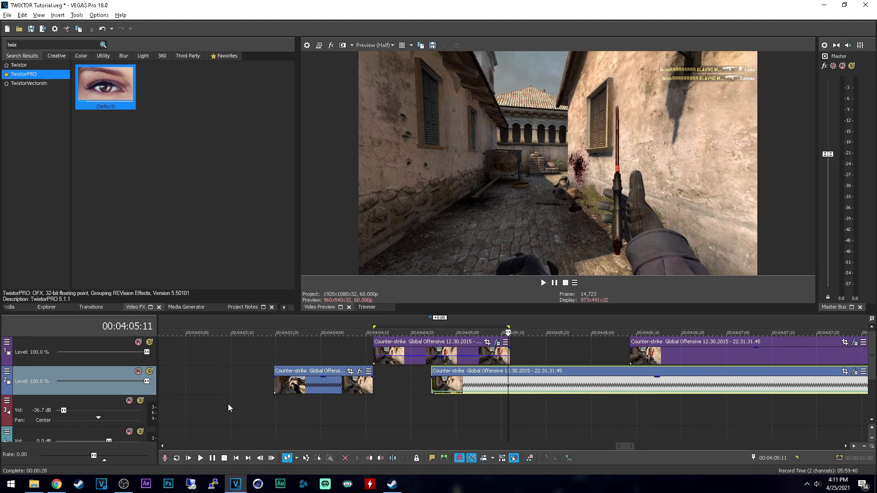
Step: Replay the short upper clip from 00:04:04:11 through its join with the lower clip to check the slow-motion transition
click(377, 414)
key(space)
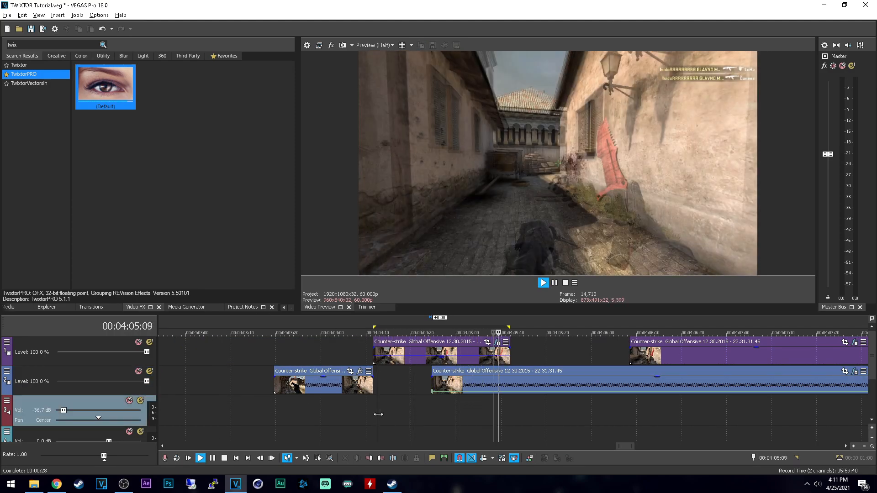
key(space)
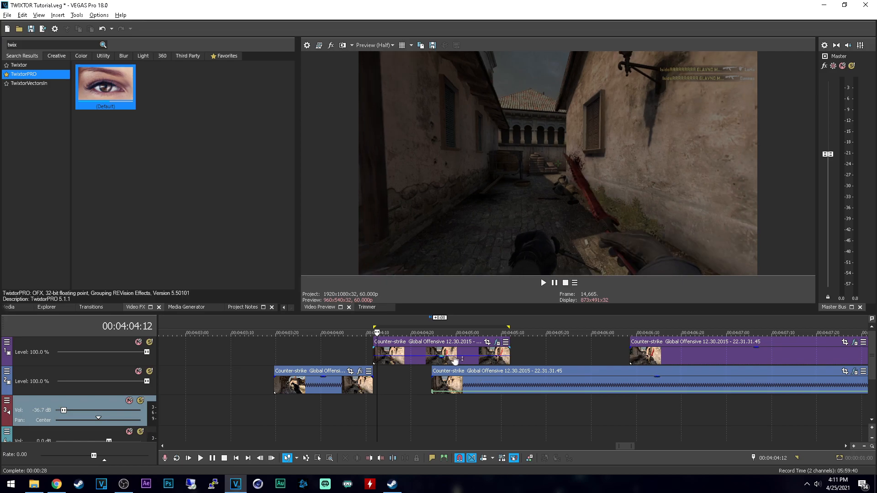
click(444, 344)
click(374, 415)
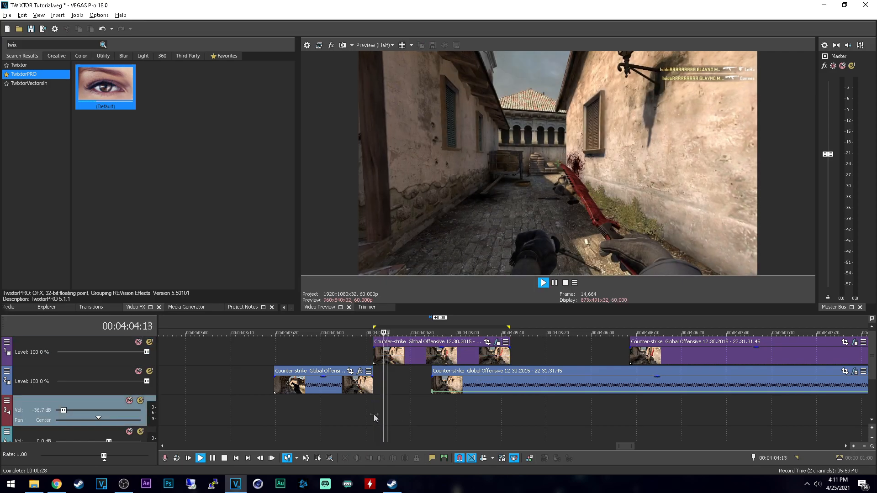
key(space)
key(space)
key(space)
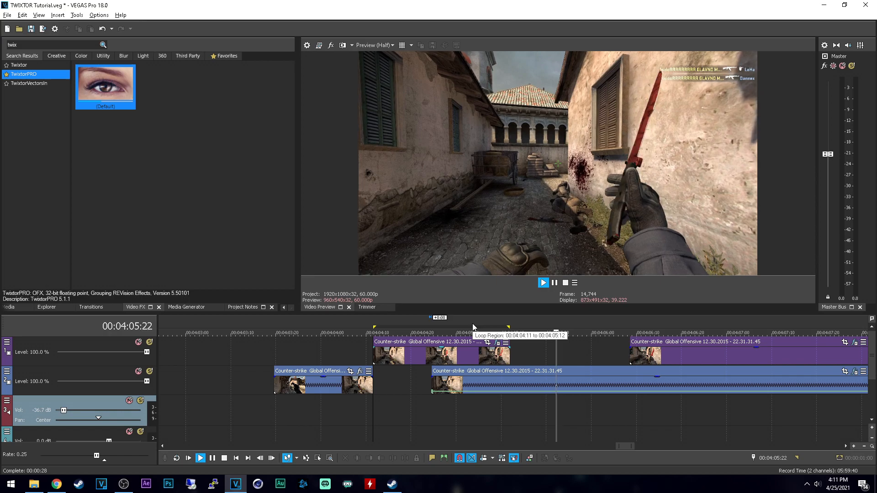
key(space)
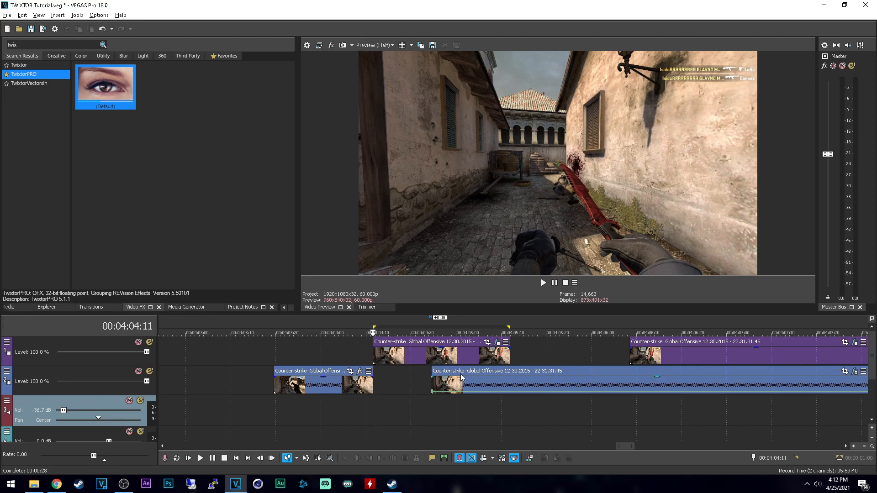
key(space)
key(Return)
Step: Return to the Replay 2021-03-16 clips at the project's start and play from the cut at 00:00:11:05
scroll(425, 364, down, 3)
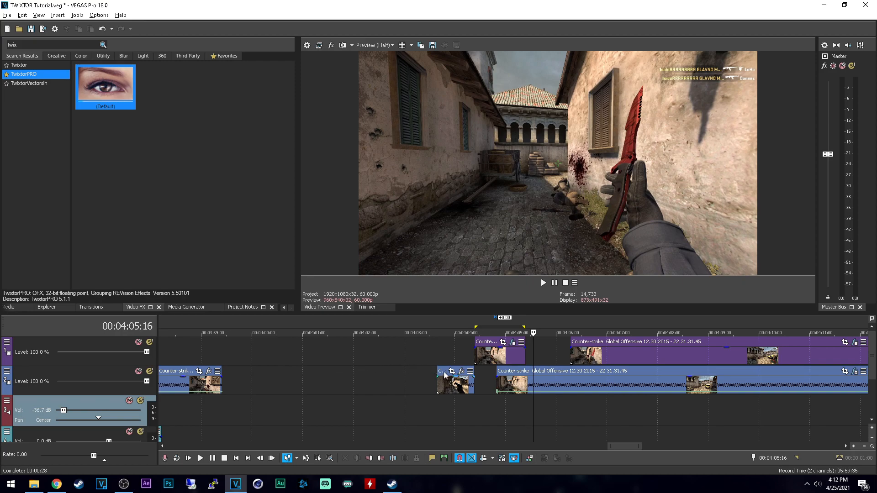
scroll(403, 368, down, 3)
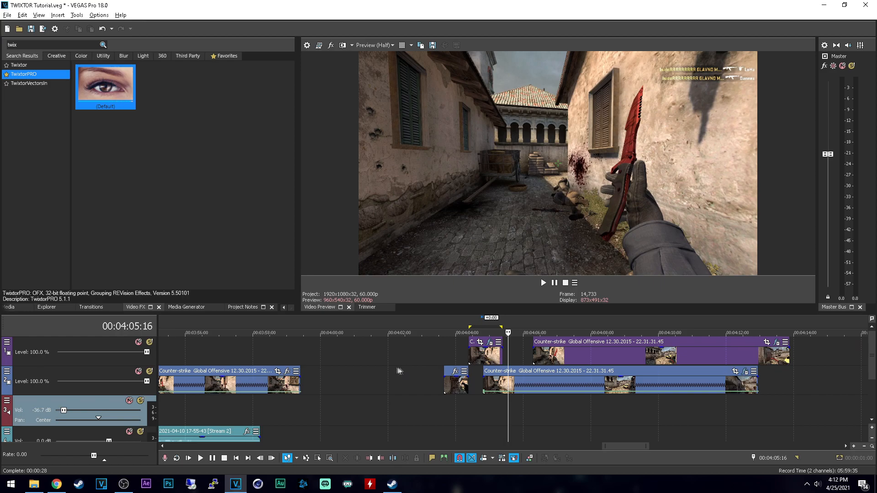
scroll(282, 447, down, 1)
click(184, 446)
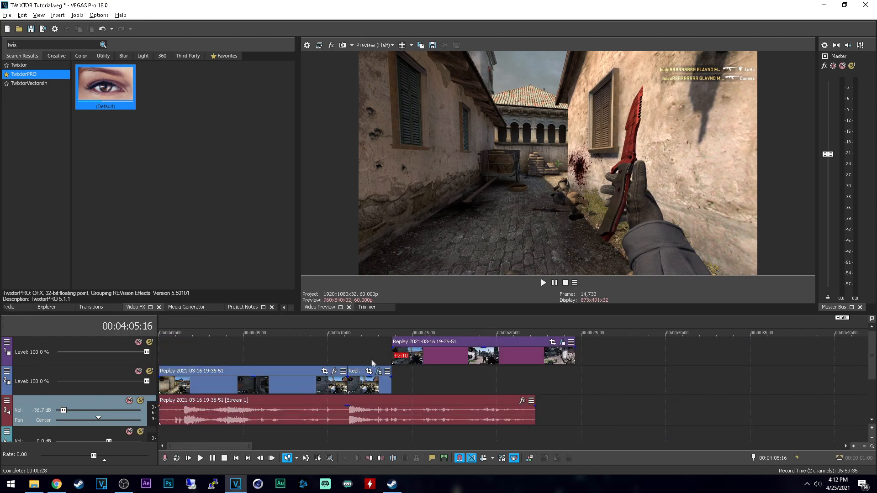
click(365, 357)
click(349, 352)
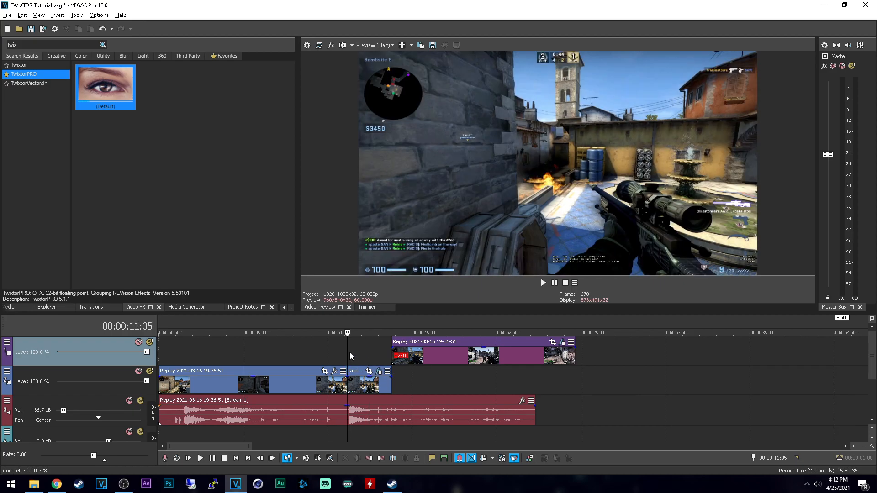
key(space)
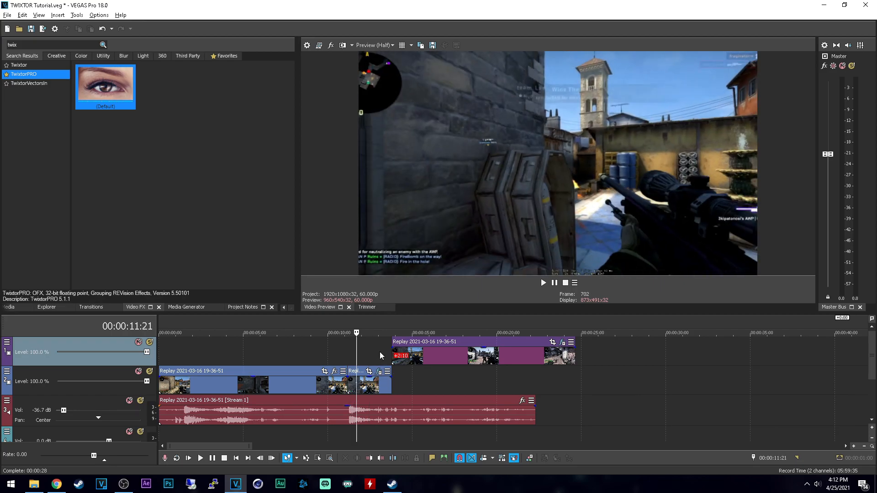
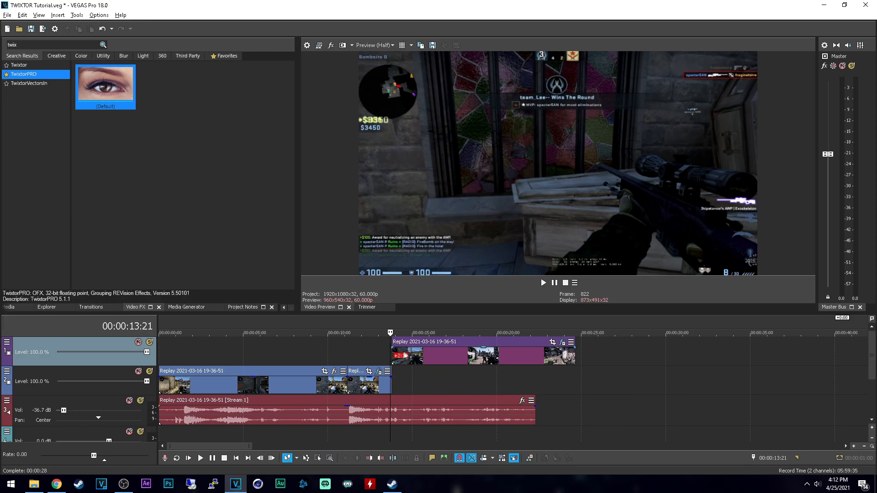
Step: Delete the short second clip and the upper-track clip, and extend the first clip's end to the end of the audio
key(alt+Right)
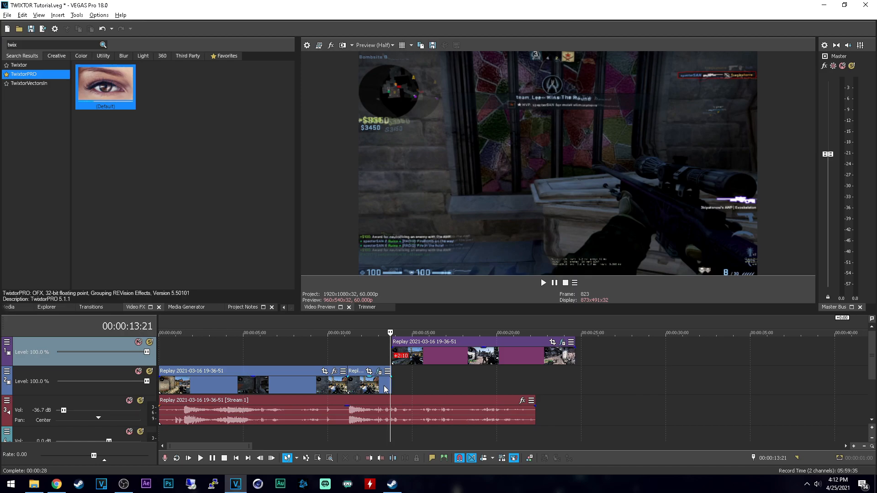
click(369, 349)
click(380, 385)
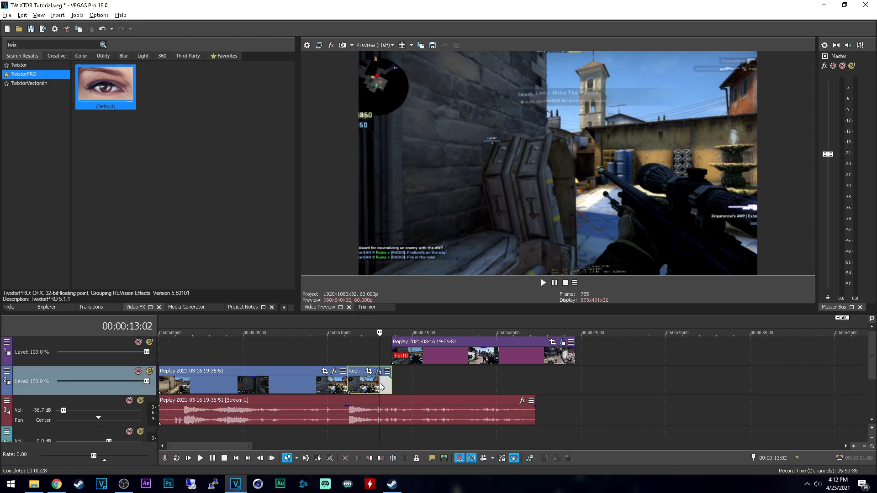
key(Delete)
click(432, 360)
key(Delete)
drag(347, 386, 535, 386)
Step: Locate the start of the round-win transition in the extended clip and split the clip at 00:00:11:10
click(342, 385)
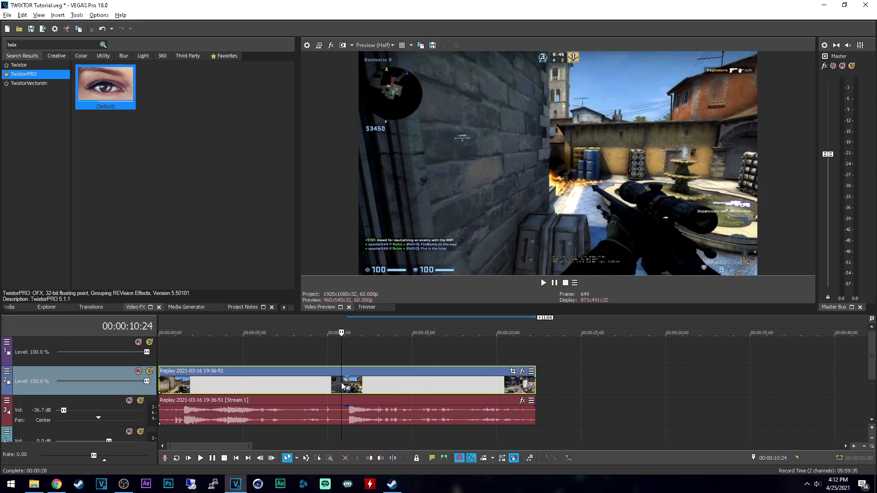
click(354, 384)
click(352, 384)
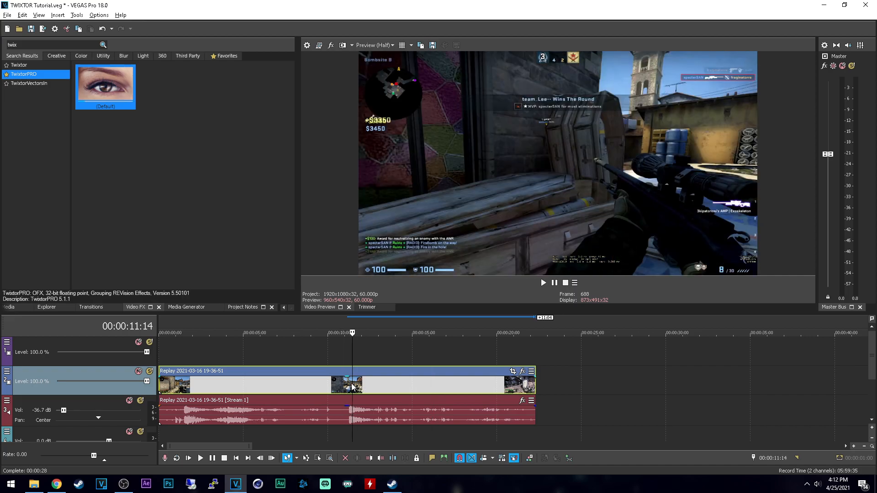
click(351, 384)
key(space)
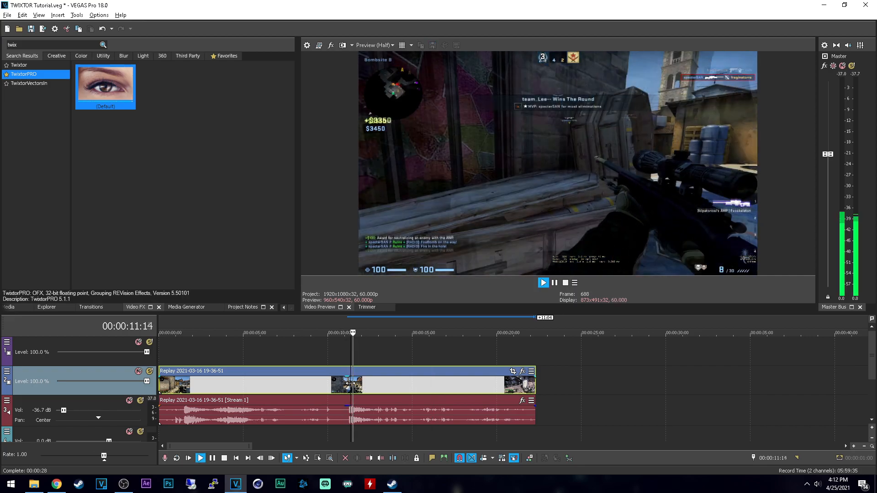
key(space)
scroll(397, 387, up, 2)
key(Left)
key(Left)
key(Left)
key(Left)
key(Left)
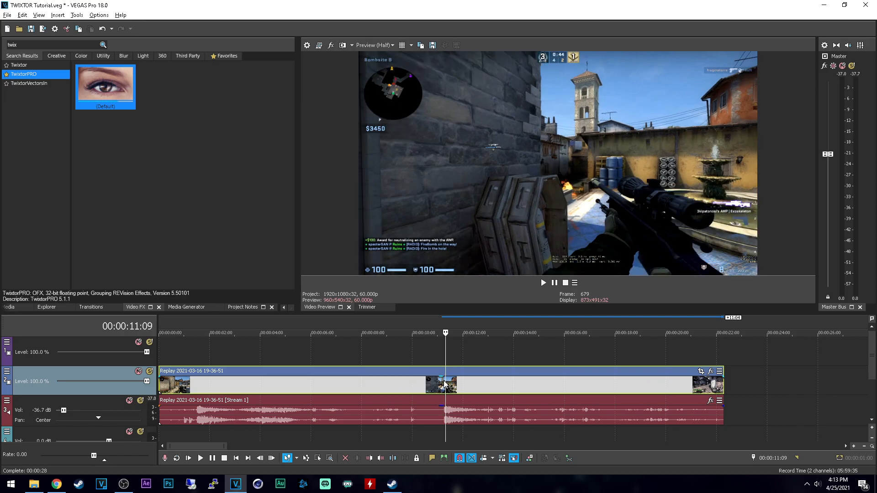
key(Right)
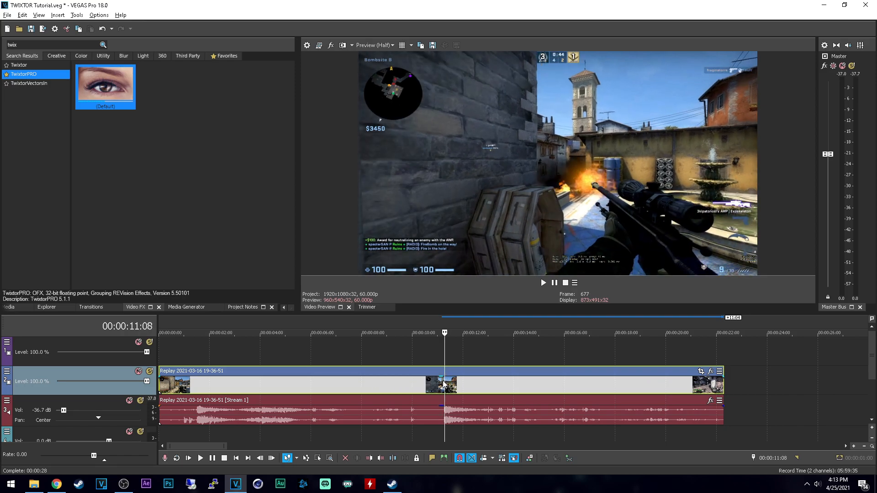
key(Right)
key(Right)
key(Right)
key(Right)
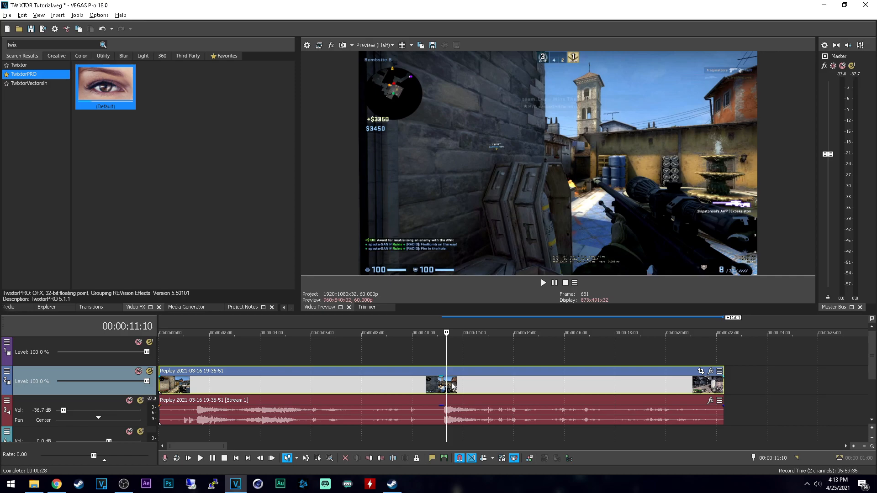
key(s)
Step: Split the second clip at 00:00:12:01, just after the knife appears, and delete the piece between the two cuts
click(534, 389)
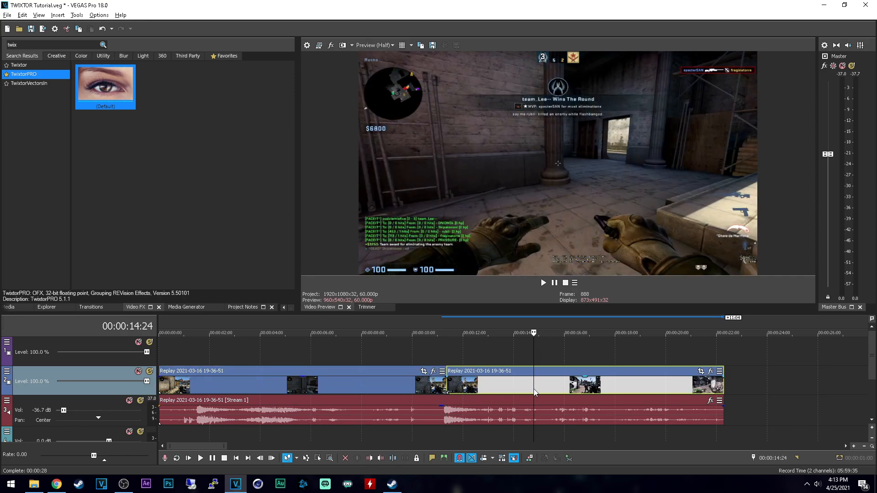
click(499, 389)
click(474, 389)
click(461, 385)
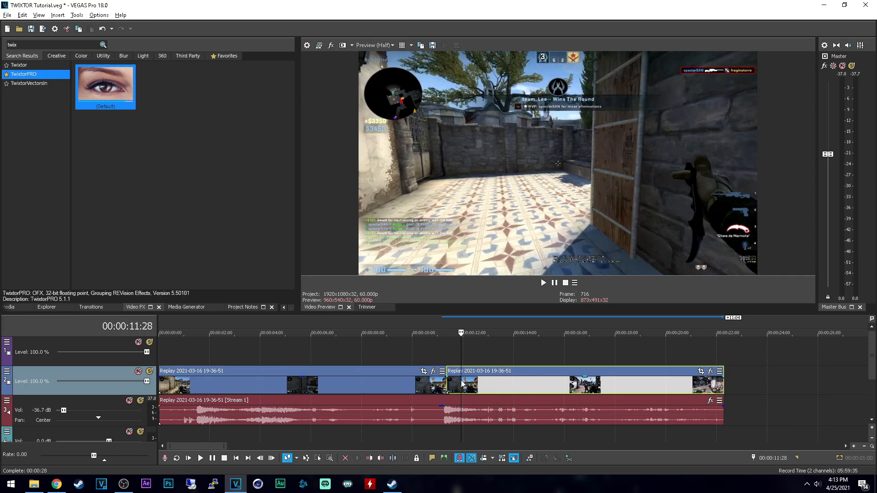
click(455, 380)
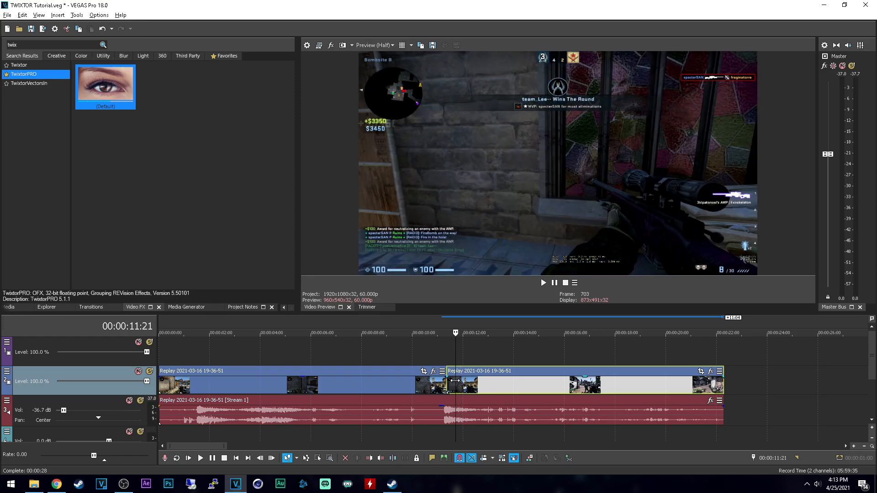
key(Right)
key(Right)
key(Right)
key(Right)
key(Right)
key(Right)
key(Right)
key(Right)
key(Right)
key(Right)
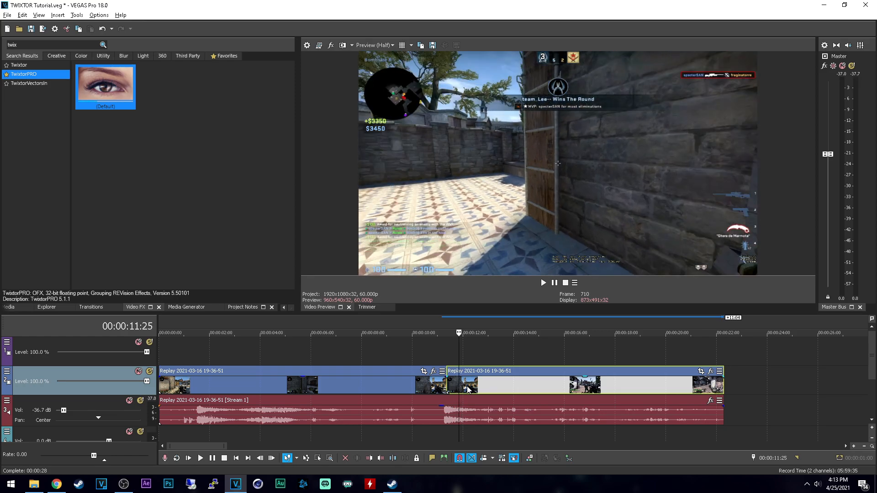
key(Right)
key(Right)
key(Right)
key(Right)
key(Right)
key(Right)
key(Right)
key(Right)
key(Right)
key(Right)
key(Right)
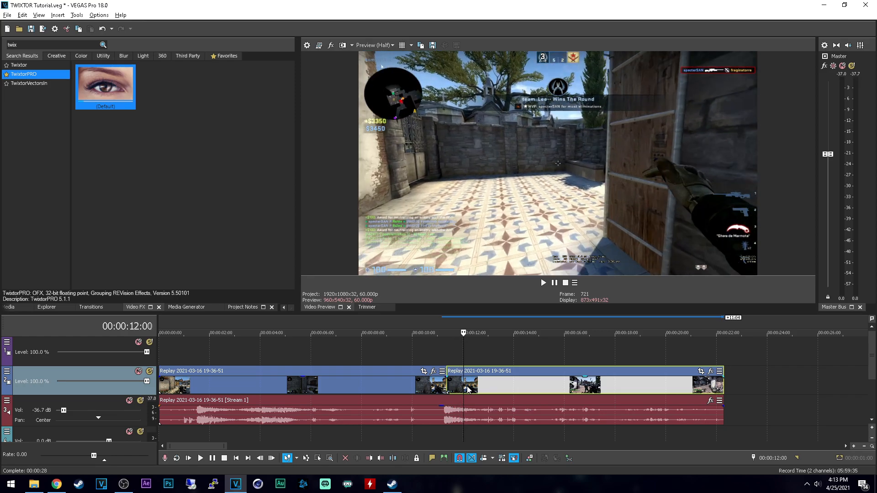
key(Left)
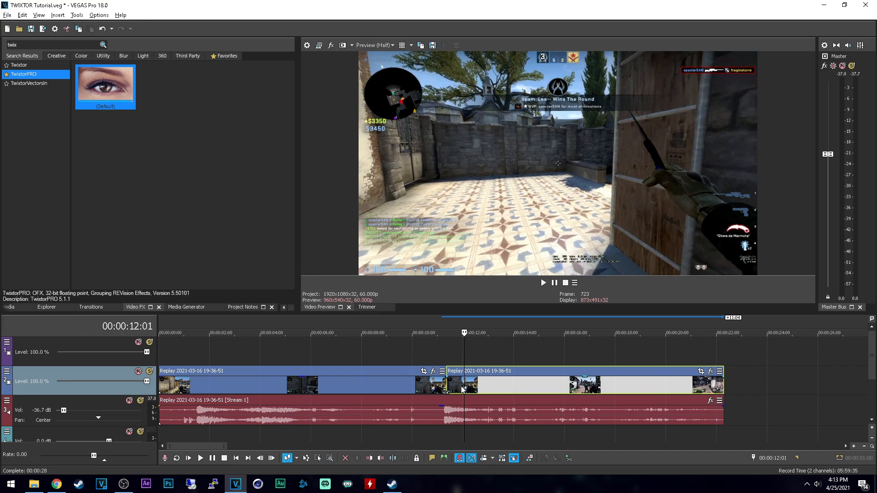
key(s)
click(454, 383)
key(Delete)
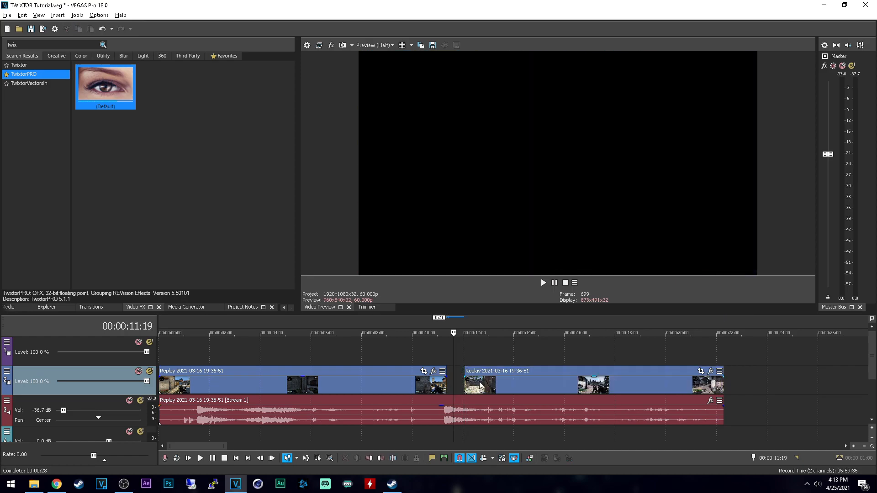
Step: Apply TwixtorPRO to the remaining second clip with BG MotionSens at 100 and animation enabled for Speed %
click(480, 385)
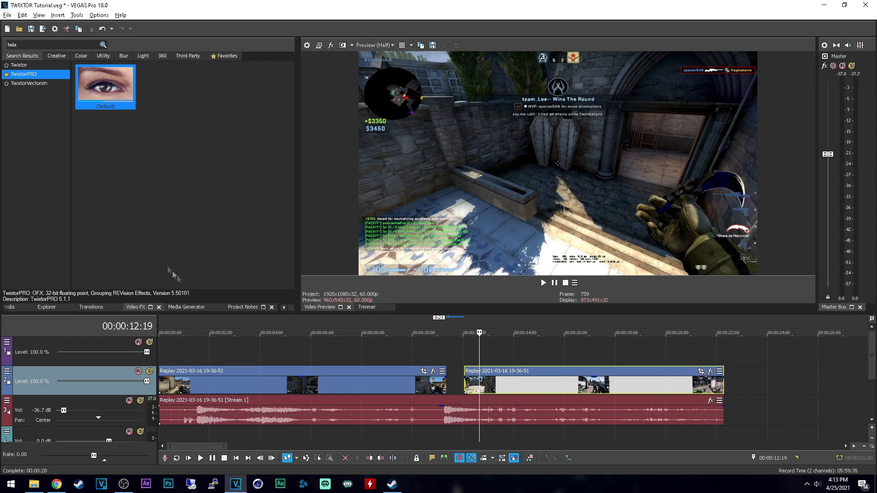
drag(116, 85, 476, 383)
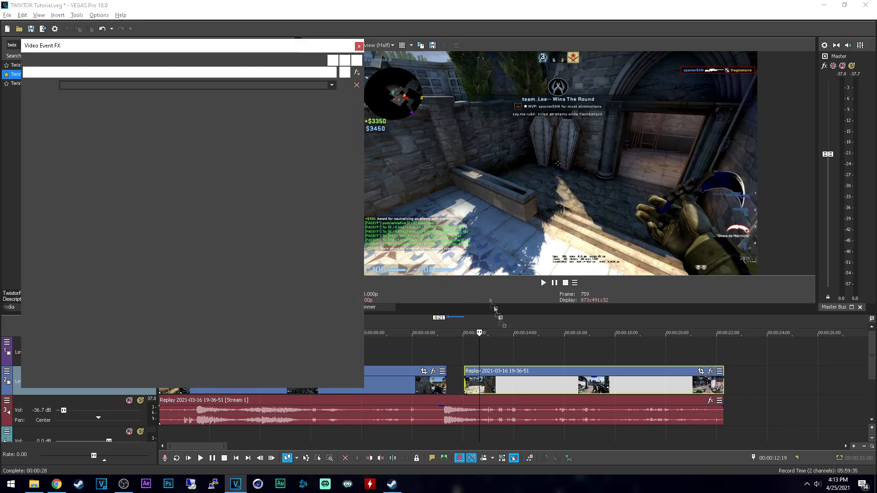
drag(118, 204, 138, 203)
click(222, 164)
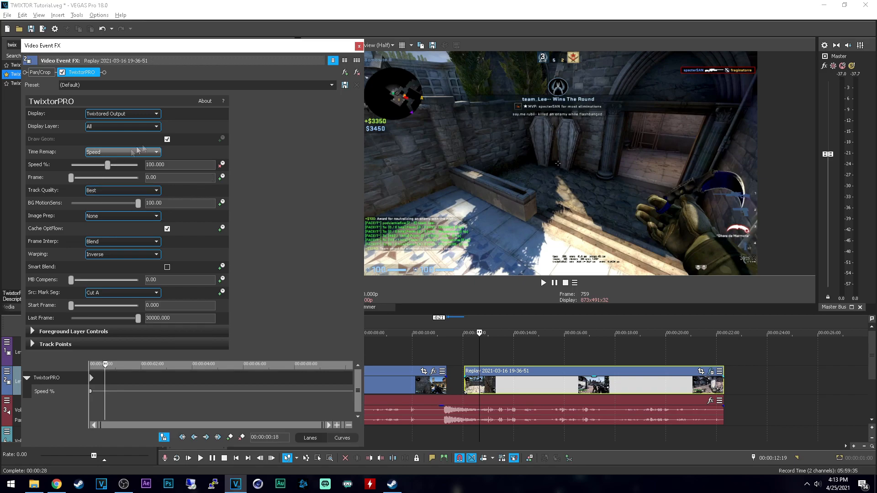
Step: Set a Speed % keyframe of 2 at 00:00:00:18 and adjust the interpolation of the starting keyframe
click(176, 164)
text(2)
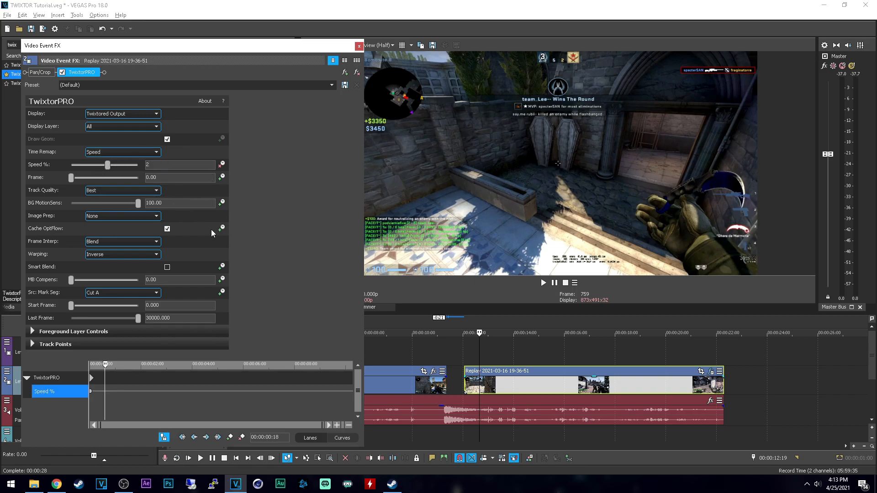
key(Return)
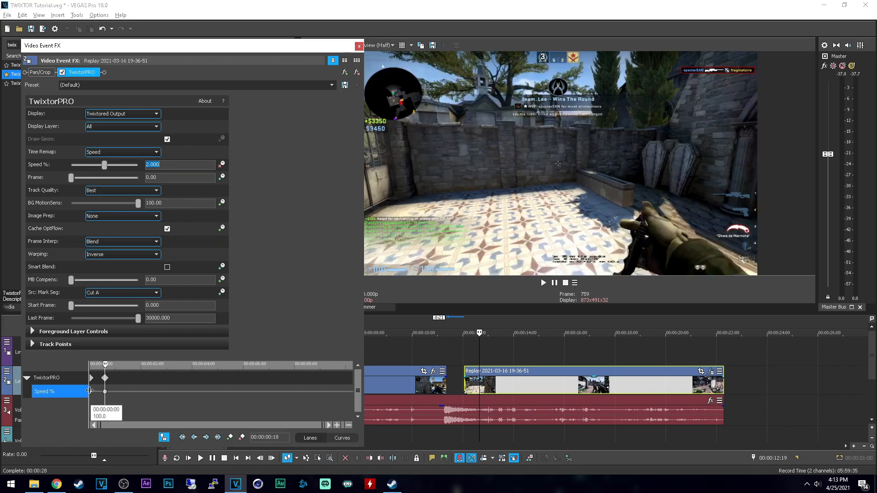
click(90, 392)
right_click(90, 392)
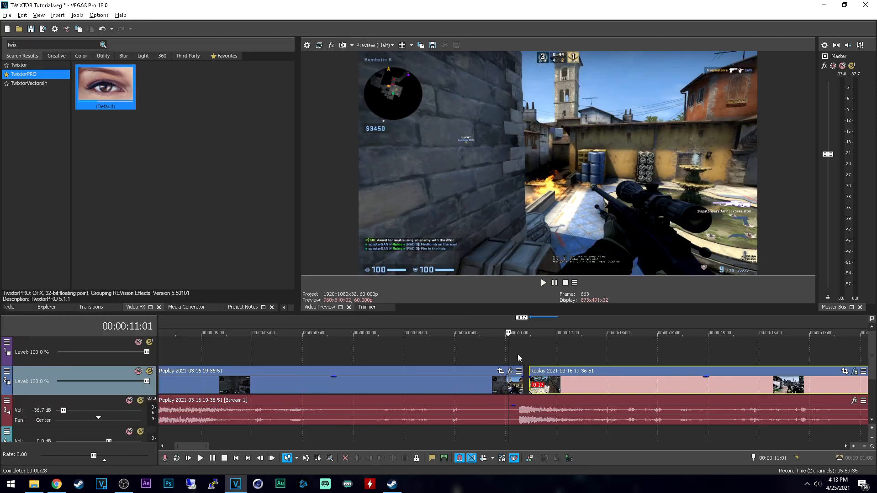
Step: Try overlapping the second clip with the first clip's end, play the join from 00:00:11:00, and shift the second clip back right
click(517, 353)
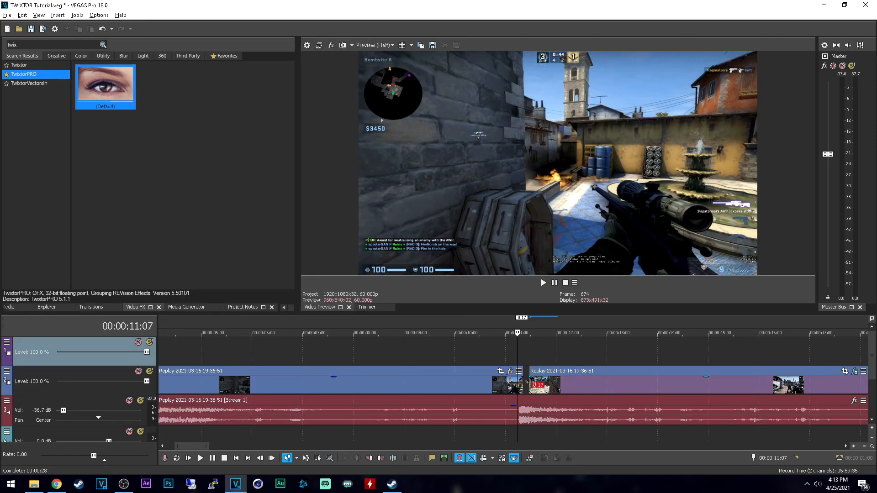
scroll(548, 393, up, 2)
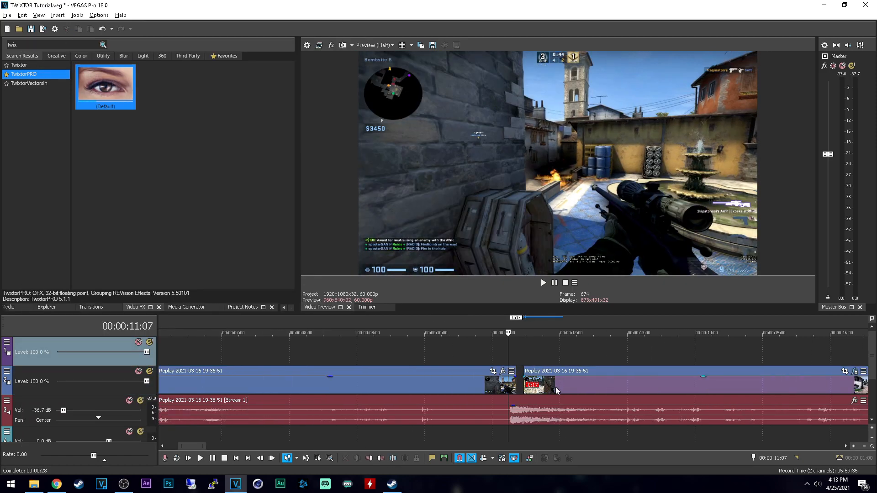
drag(558, 384, 538, 385)
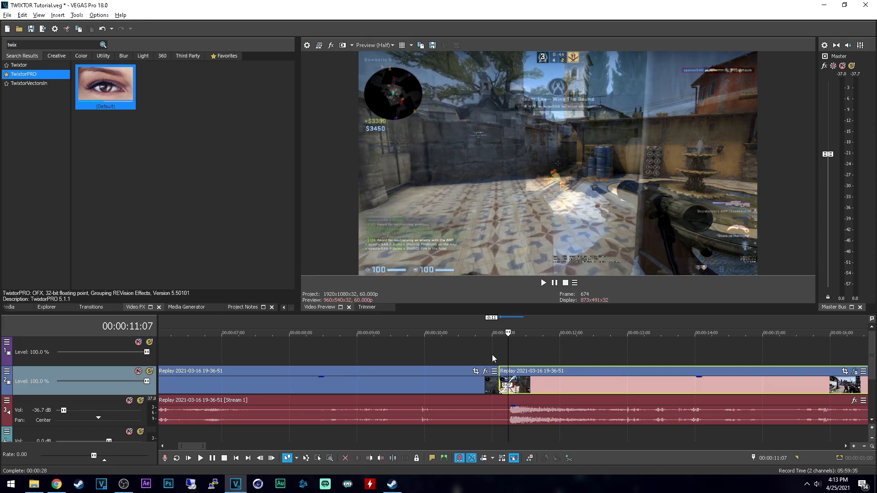
click(492, 355)
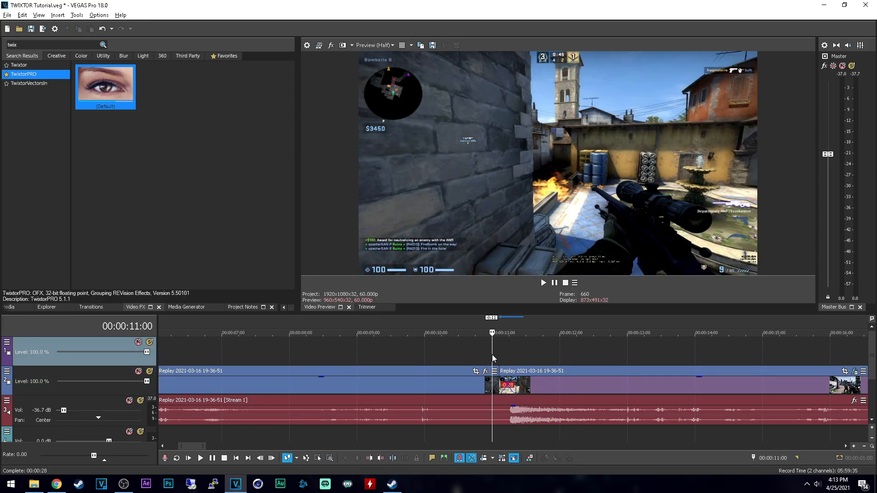
key(space)
key(space)
drag(554, 385, 601, 384)
mouse_move(516, 383)
mouse_down()
mouse_move(529, 386)
mouse_move(518, 386)
mouse_up()
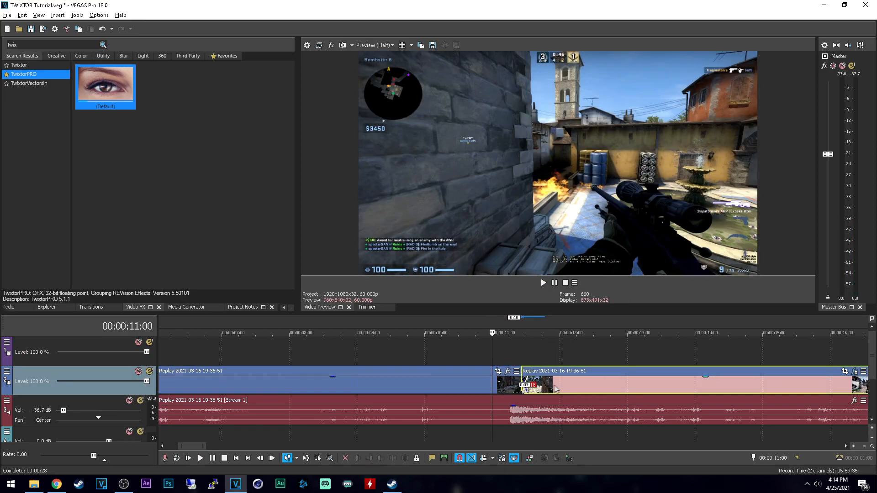
Step: Compare frames around 00:00:11:11, nudge the second clip slightly earlier over the first clip's end, and play across the join
click(502, 355)
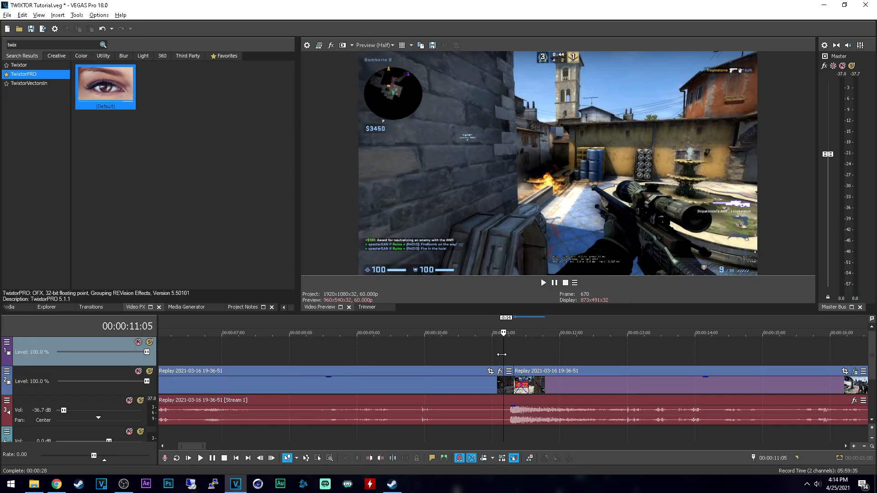
key(space)
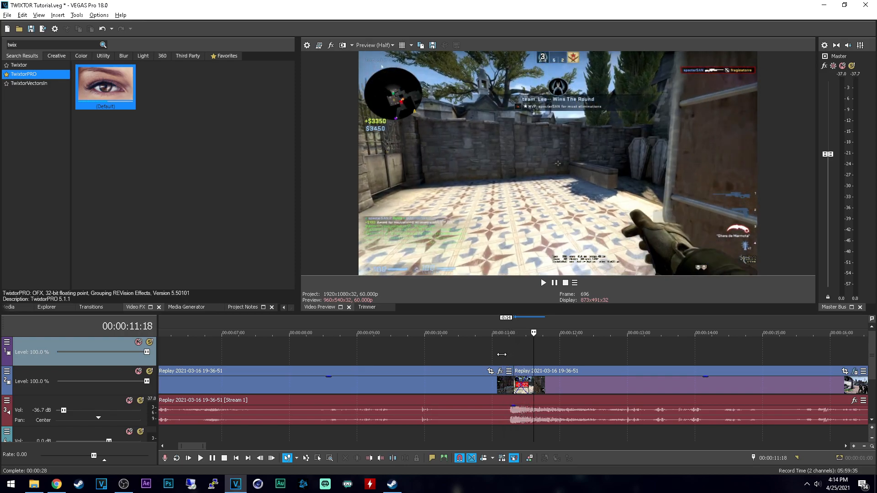
click(533, 352)
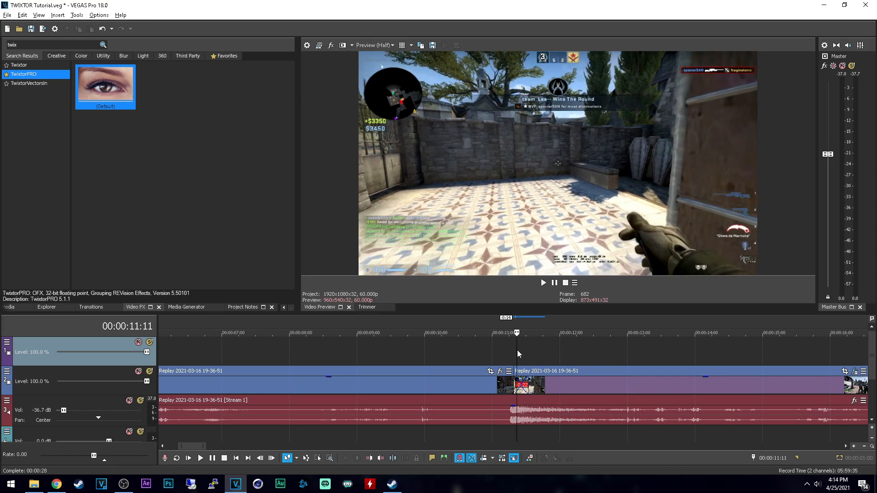
click(517, 350)
drag(547, 384, 544, 384)
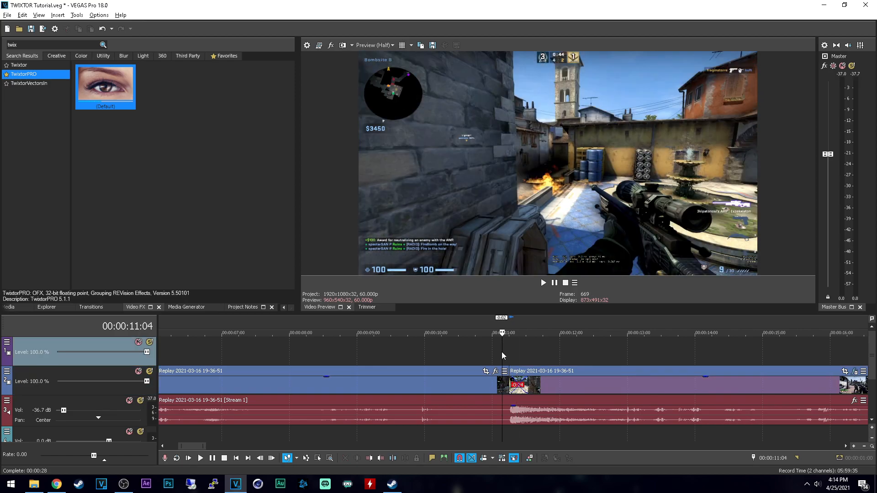
key(space)
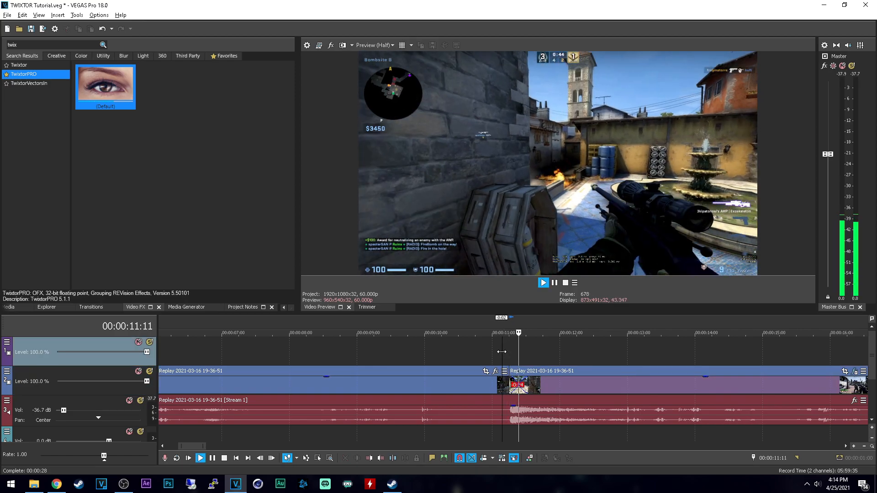
key(space)
Step: Reopen the second clip's TwixtorPRO settings and move the 2% Speed keyframe earlier to about 00:00:00:12
click(540, 390)
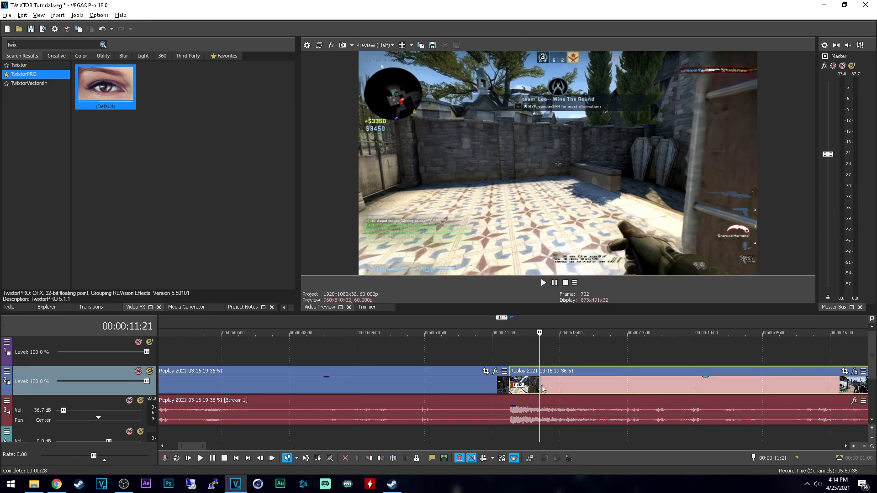
scroll(721, 361, down, 2)
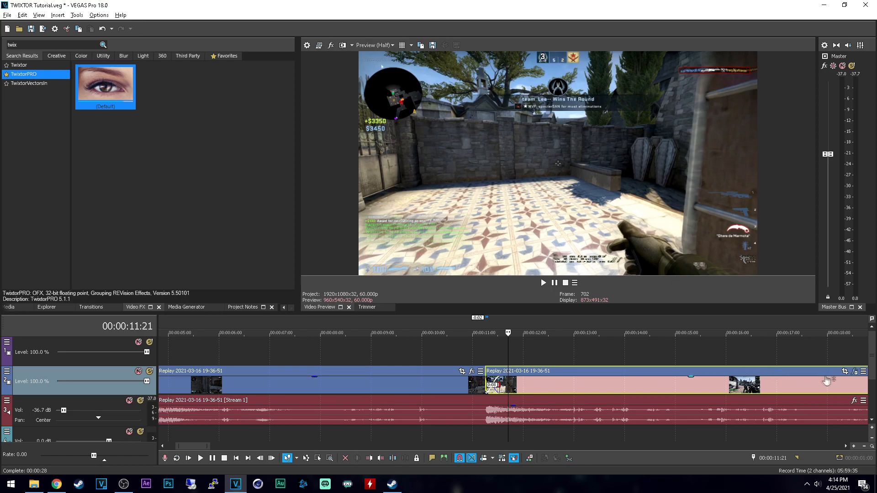
click(854, 373)
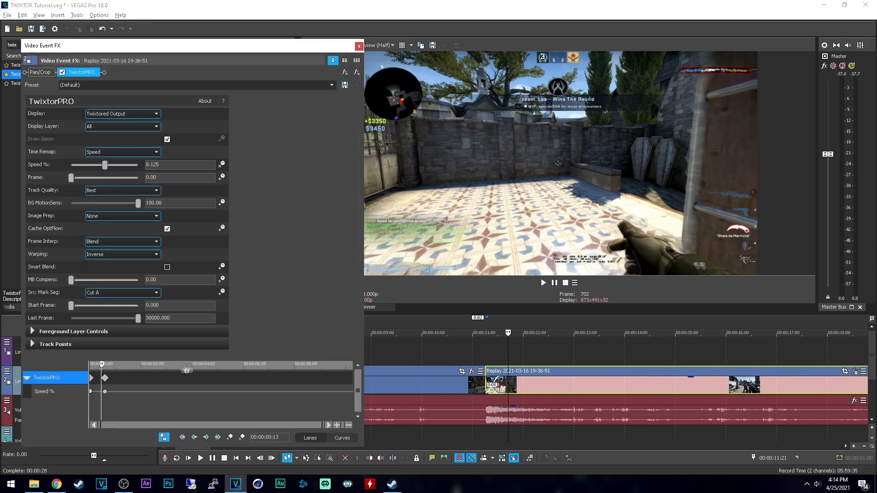
drag(122, 382, 112, 382)
scroll(316, 376, down, 3)
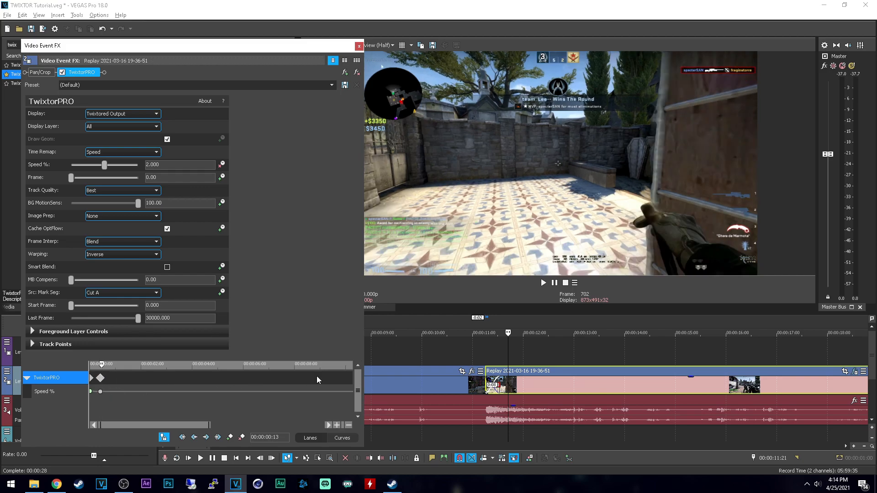
Step: Step through the slowed frames around 00:00:11:15 and play the second clip to check the slow motion
click(499, 352)
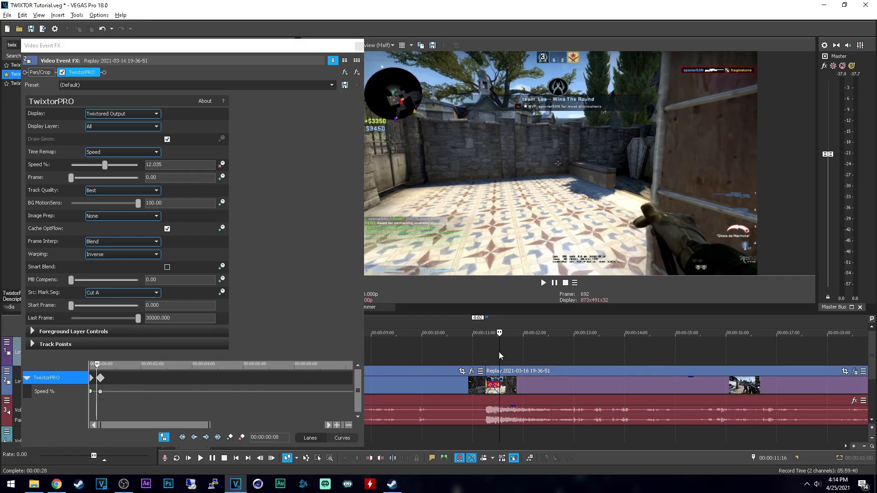
key(Left)
key(Left)
key(Left)
key(Left)
key(Left)
key(Left)
key(Left)
key(Left)
key(Left)
key(Left)
key(Left)
key(Left)
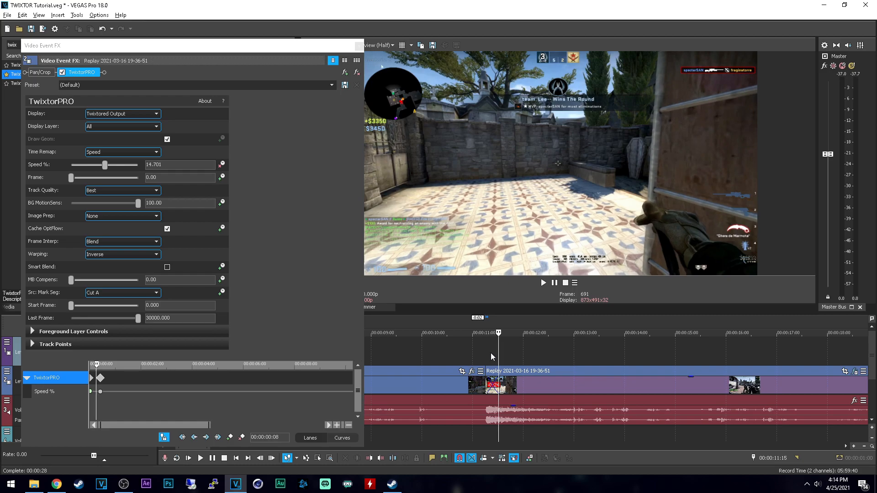
key(Right)
key(Right)
key(Right)
key(Right)
key(Right)
key(Right)
key(Right)
key(Right)
key(Right)
key(Right)
key(Right)
key(Right)
key(space)
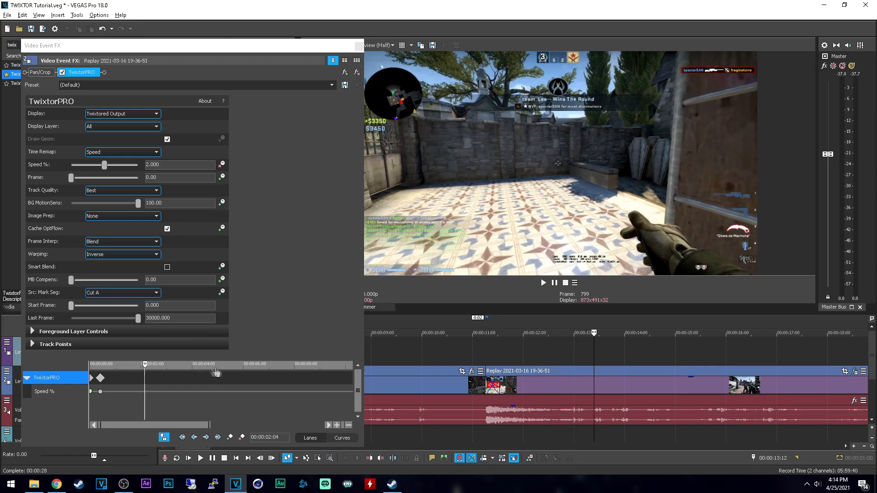
Step: Delete the 2% Speed keyframe at 00:00:00:12 from the second clip's TwixtorPRO animation
click(101, 392)
key(Delete)
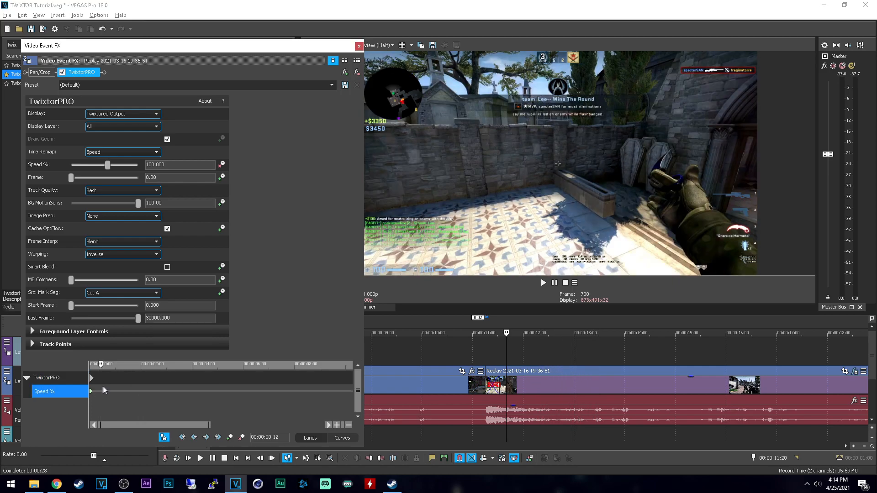
Step: Compare frames around 00:00:11:20 and reposition the second clip so it starts earlier, overlapping the first clip's end by about 17 frames
drag(506, 350, 498, 350)
key(Right)
key(Right)
key(Right)
key(Right)
key(Right)
key(Right)
key(Right)
key(Right)
key(Right)
key(Right)
key(Right)
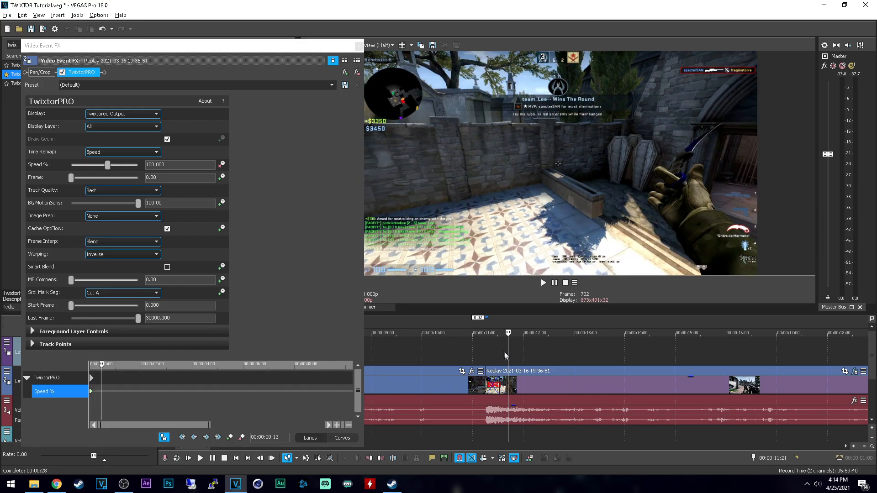
scroll(511, 366, up, 1)
mouse_move(520, 389)
mouse_down()
mouse_move(568, 388)
mouse_move(510, 381)
mouse_up()
key(Right)
key(Right)
key(Right)
key(Right)
key(Right)
key(Right)
key(Right)
key(Right)
key(Right)
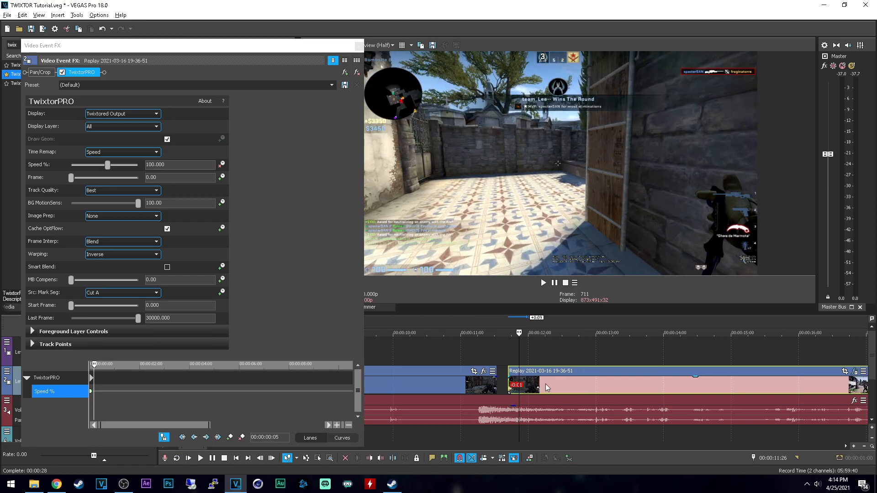
key(Right)
drag(547, 388, 513, 385)
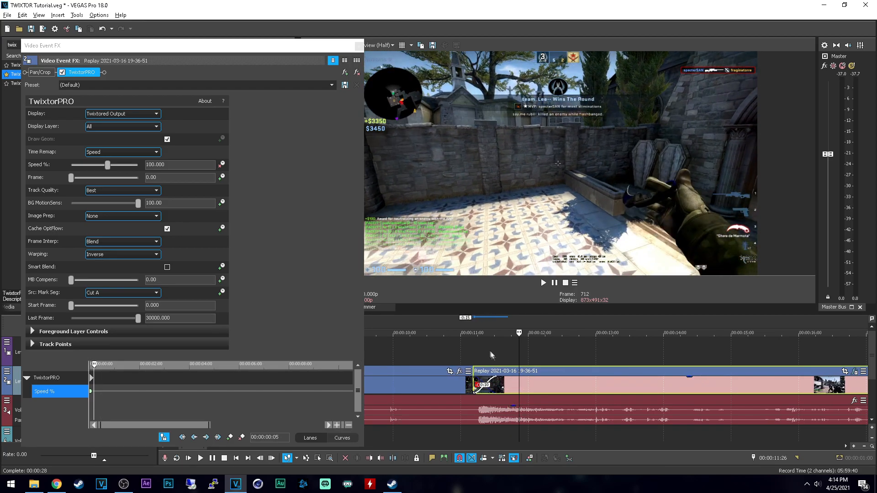
Step: Add a TwixtorPRO keyframe at 00:00:00:09 in the second clip and set its Speed to 2%
click(486, 347)
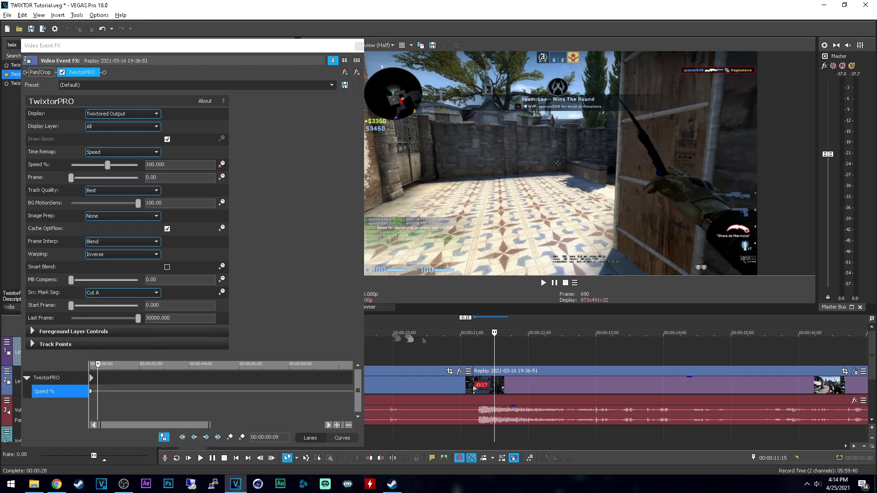
click(230, 437)
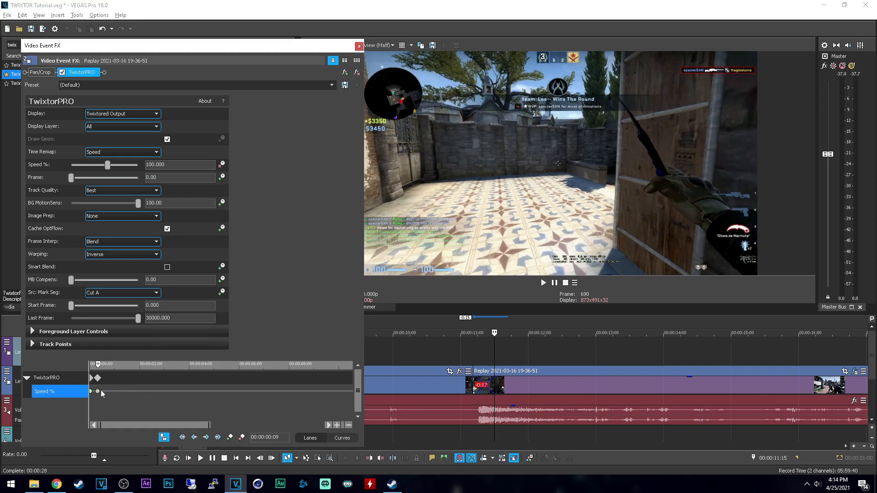
drag(108, 165, 104, 166)
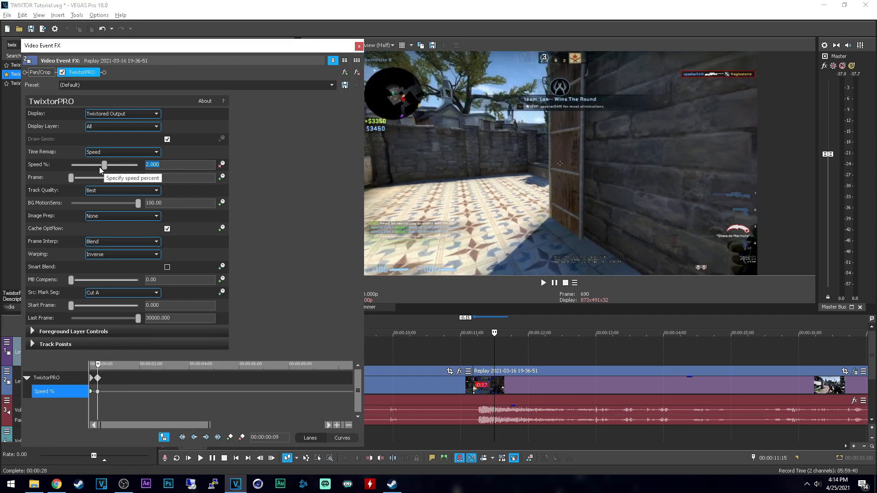
Step: Step through the frames across the clip overlap from 00:00:11:02 to about 00:00:11:16 to examine the slowdown
click(466, 361)
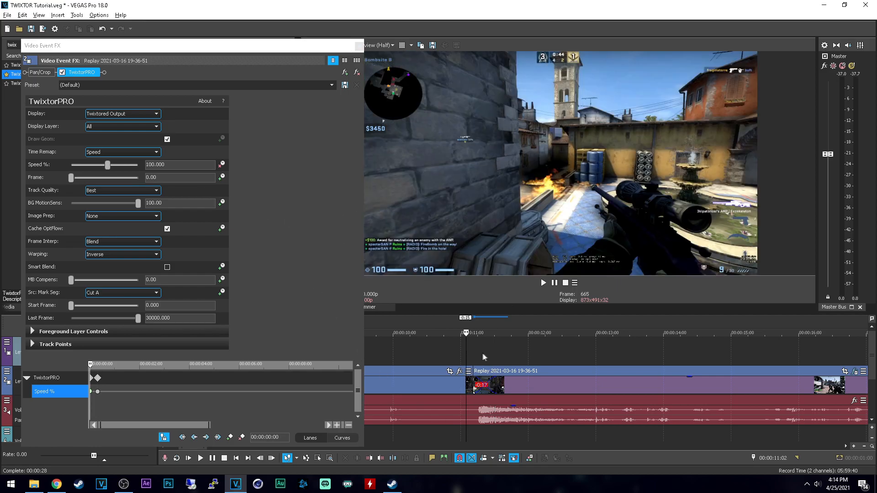
click(487, 353)
key(Right)
key(Right)
key(Right)
key(Right)
key(Right)
key(Right)
key(Right)
key(Right)
key(Right)
key(Right)
key(Right)
key(Right)
key(Right)
key(Right)
key(Right)
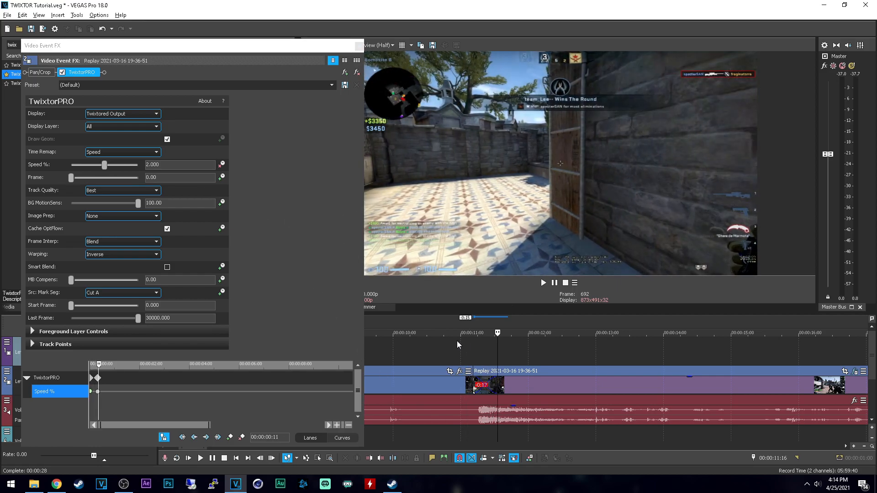
Step: Move the second clip's 2% Speed keyframe to about 00:00:01:10 and step through the frames up to 00:00:12:02
drag(99, 378, 122, 378)
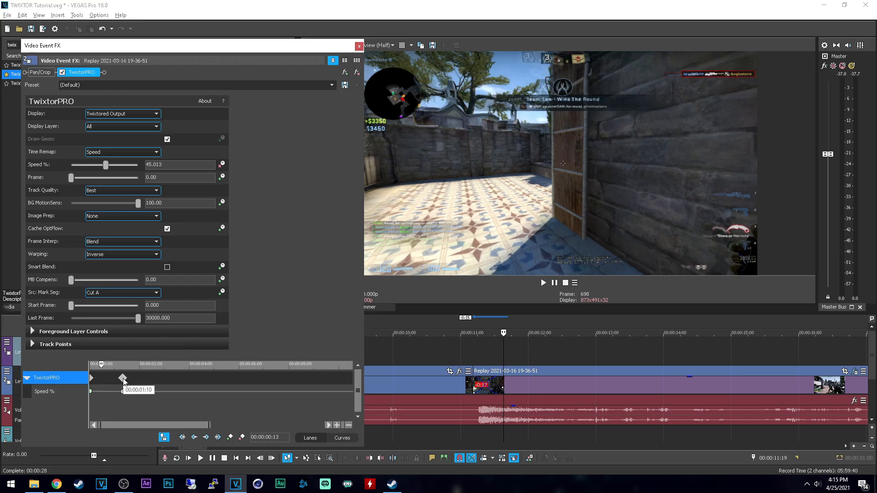
click(468, 348)
key(Right)
key(Right)
key(Right)
key(Right)
key(Right)
key(Right)
key(Right)
key(Right)
key(Right)
key(Right)
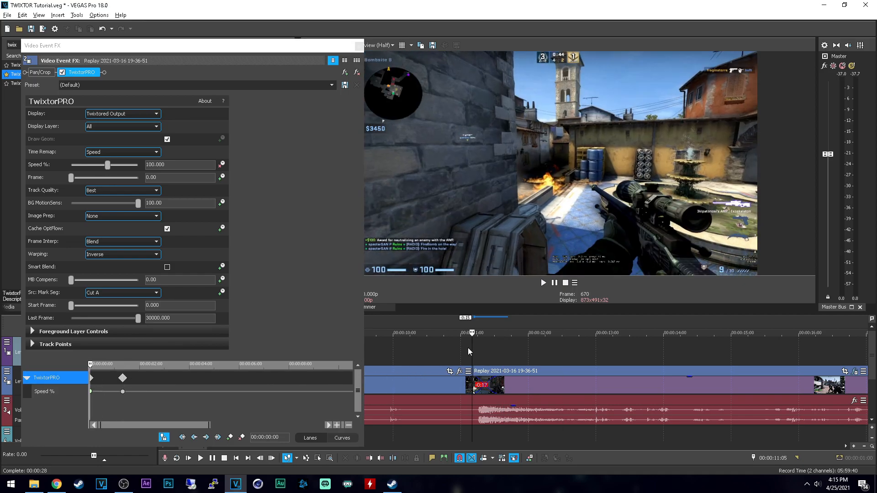
key(Right)
key(Right)
key(Right)
key(Right)
key(Right)
key(Right)
key(Right)
key(Right)
key(Right)
key(Right)
key(Right)
key(Right)
key(Right)
key(Right)
key(Right)
key(Right)
key(Right)
key(Right)
key(Right)
key(Right)
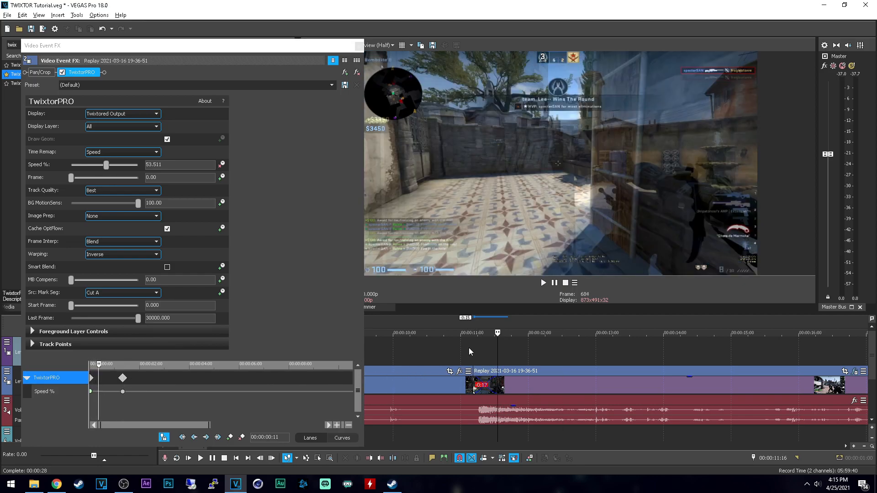
key(Right)
key(Right)
key(Right)
key(Right)
key(Right)
key(Right)
key(Right)
key(Right)
key(Right)
key(Right)
key(Right)
key(Right)
key(Right)
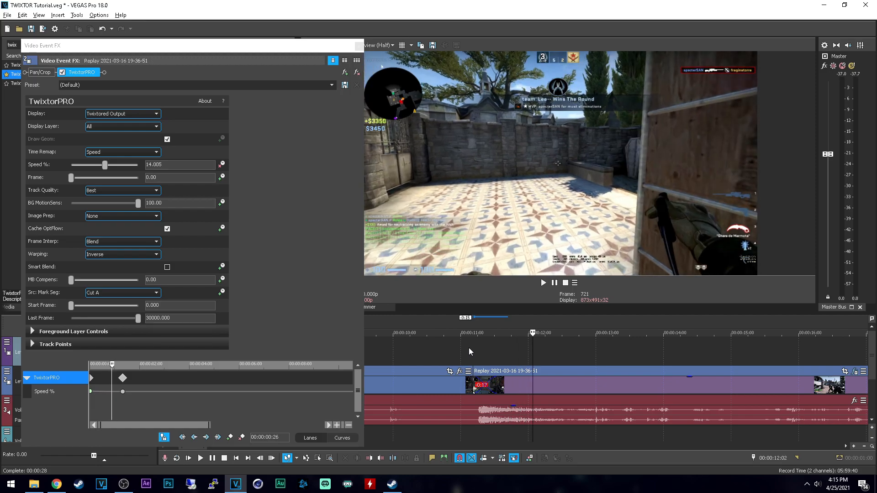
Step: Shift the 2% Speed keyframe earlier to about 00:00:01:02, step through the slowed frames and close the effect settings
drag(123, 378, 116, 378)
key(Right)
key(Right)
key(Right)
key(Right)
key(Right)
key(Right)
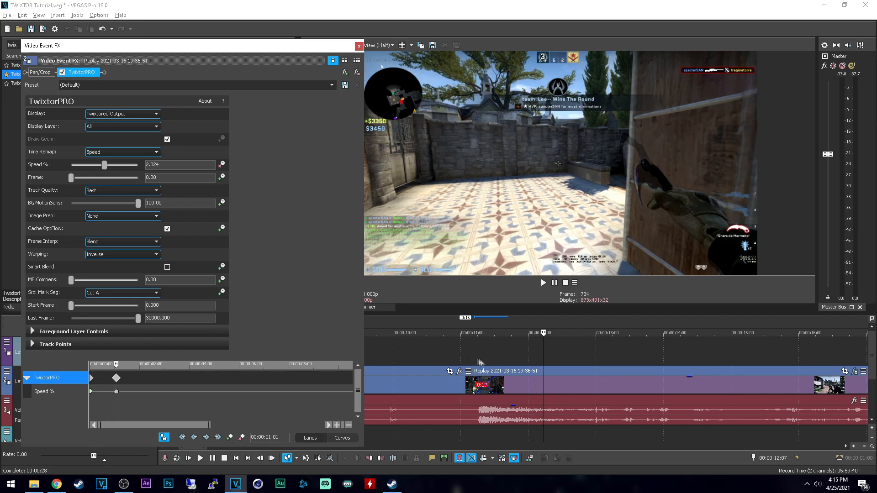
click(359, 46)
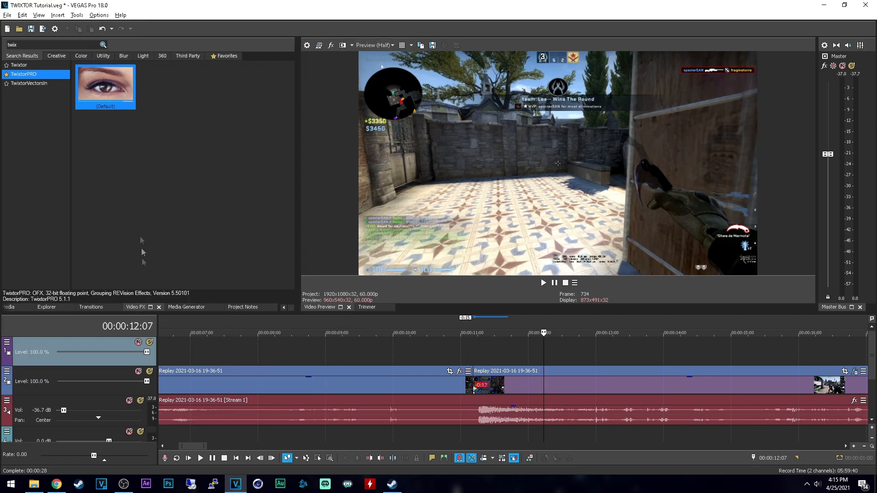
Step: Apply the NewBlue MB Zoom transition's Centered Zoom Blur preset to the overlap between the two clips
click(481, 356)
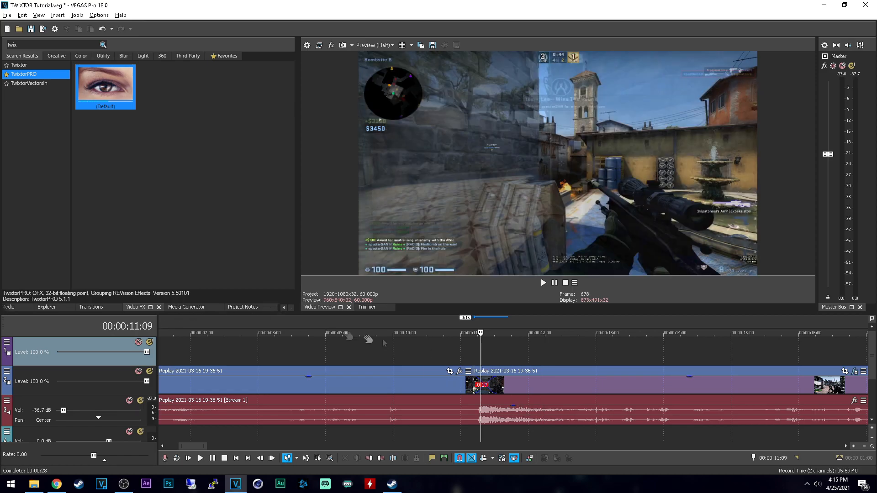
click(100, 309)
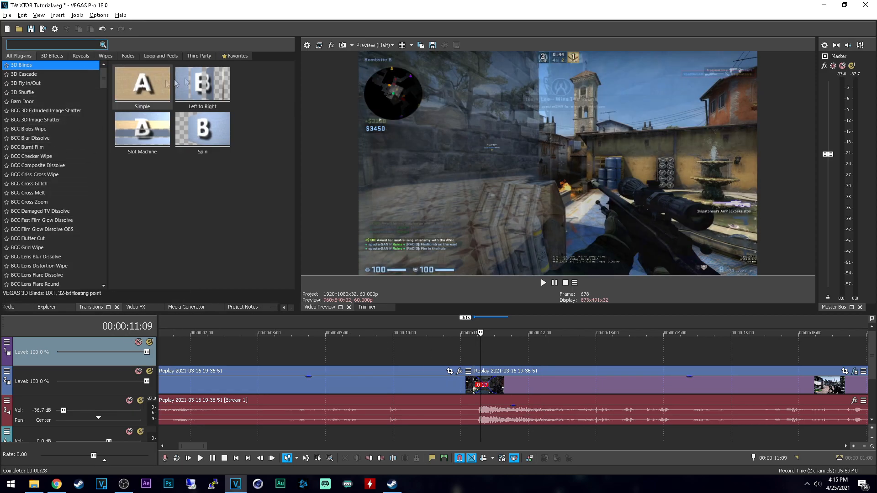
click(233, 55)
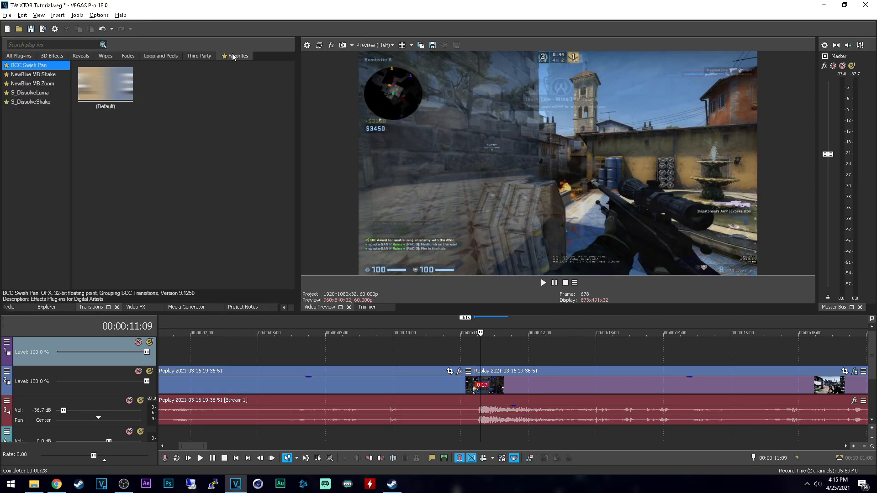
click(34, 83)
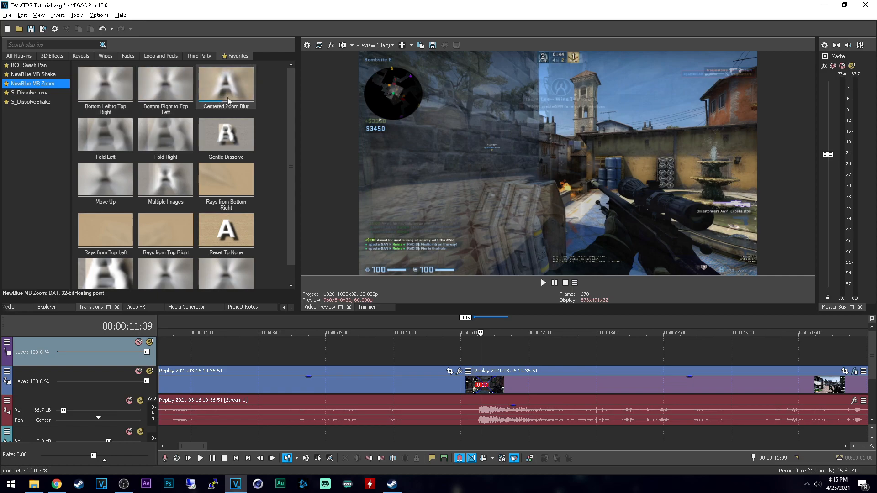
drag(218, 90, 480, 383)
click(360, 45)
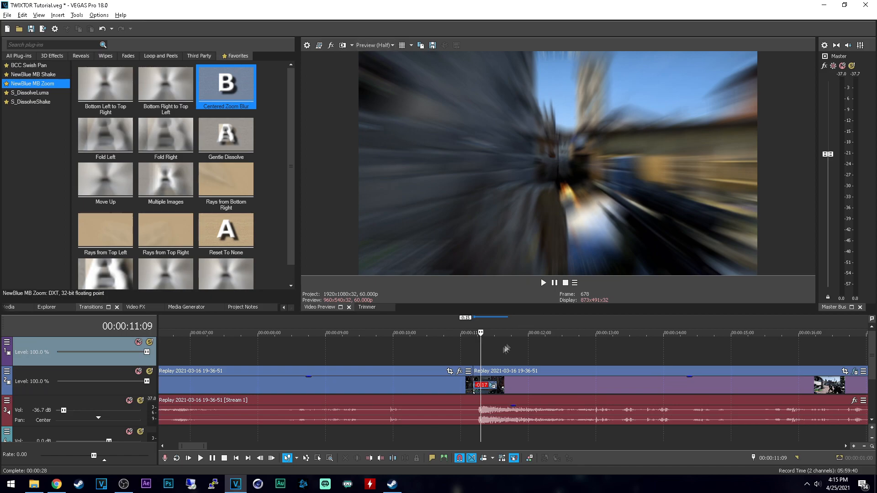
Step: Select the range from 00:00:11:04 to 00:00:12:28 and prerender it with the FHD 25k bitrate template
click(466, 347)
click(470, 347)
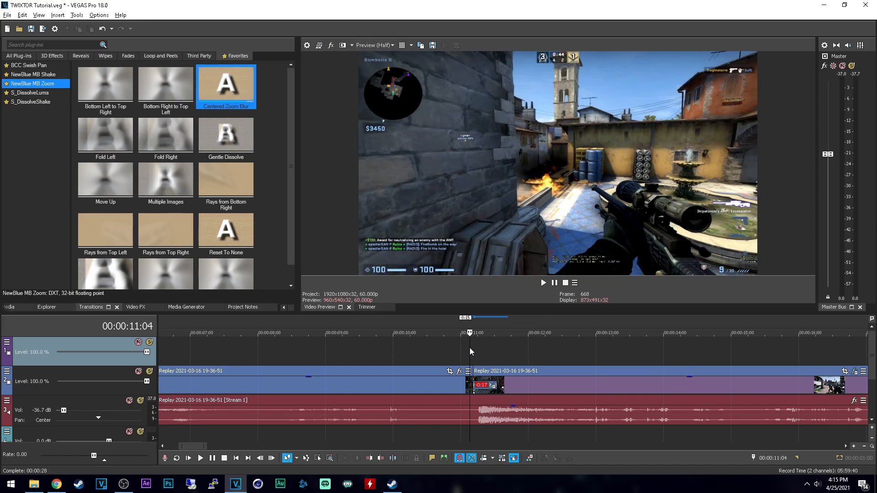
shift+click(569, 349)
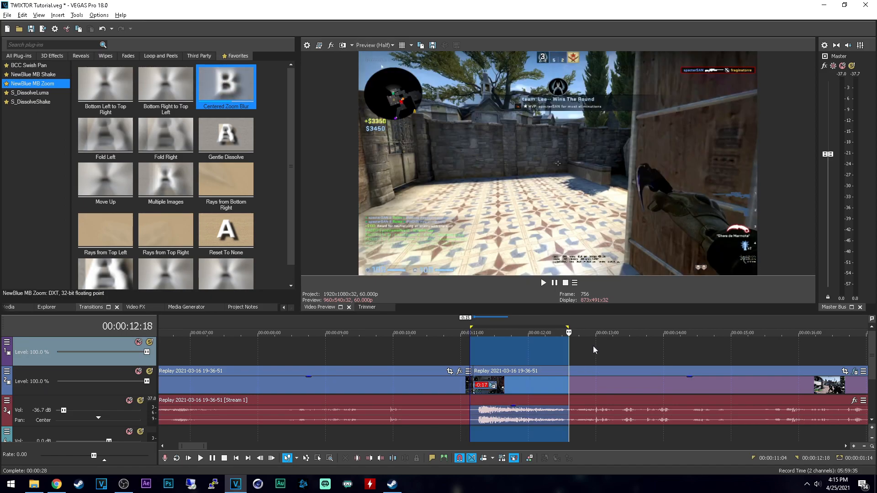
shift+click(591, 346)
key(shift+m)
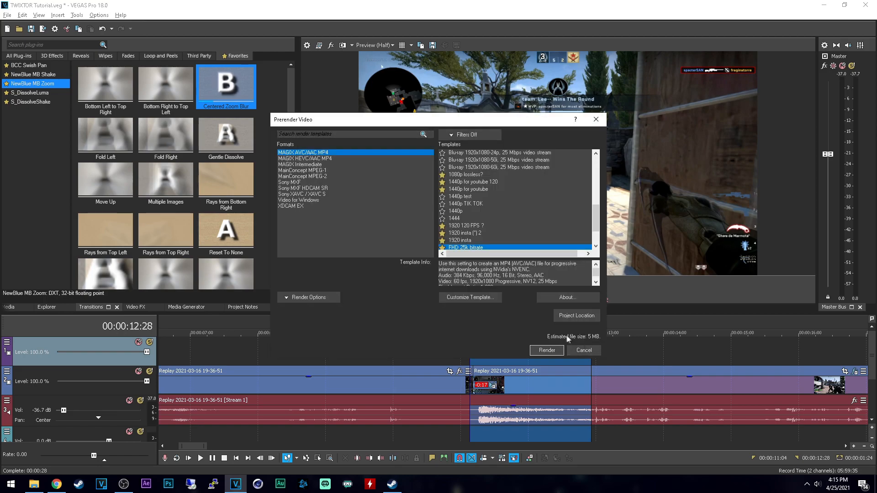
click(550, 347)
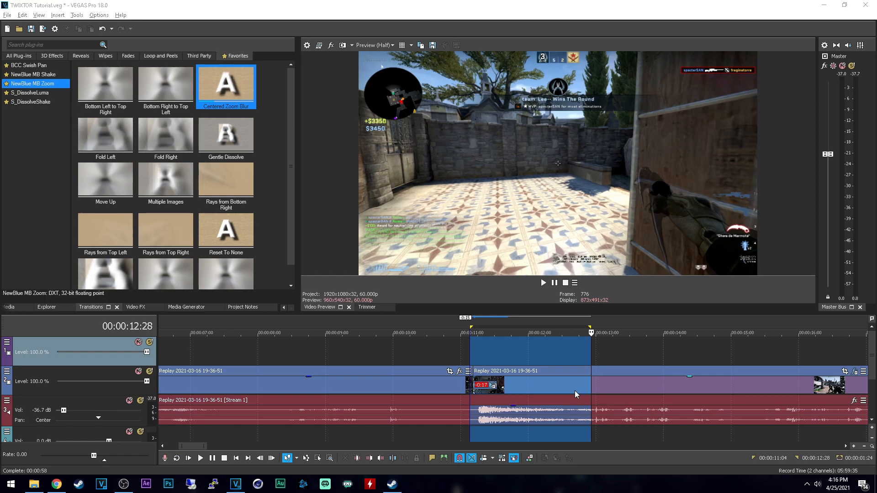
Step: Play across the zoom transition from 00:00:09:23 and again from 00:00:11:05 to check the speed match
click(377, 434)
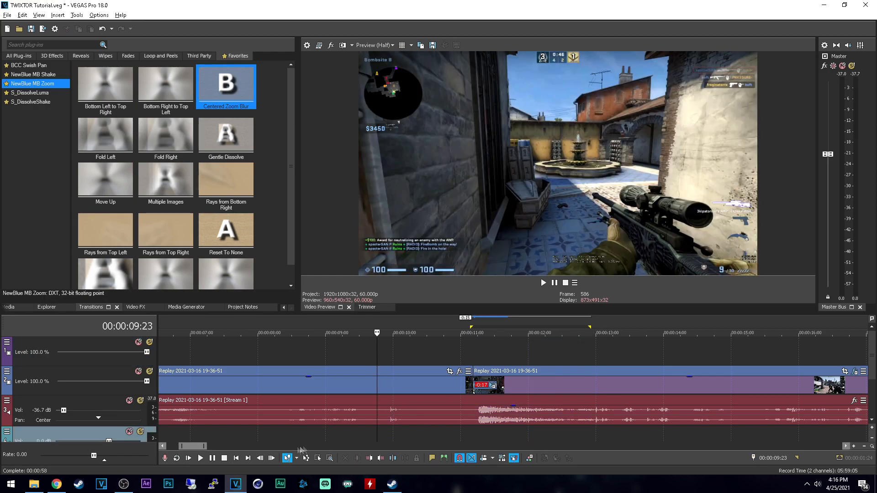
click(201, 459)
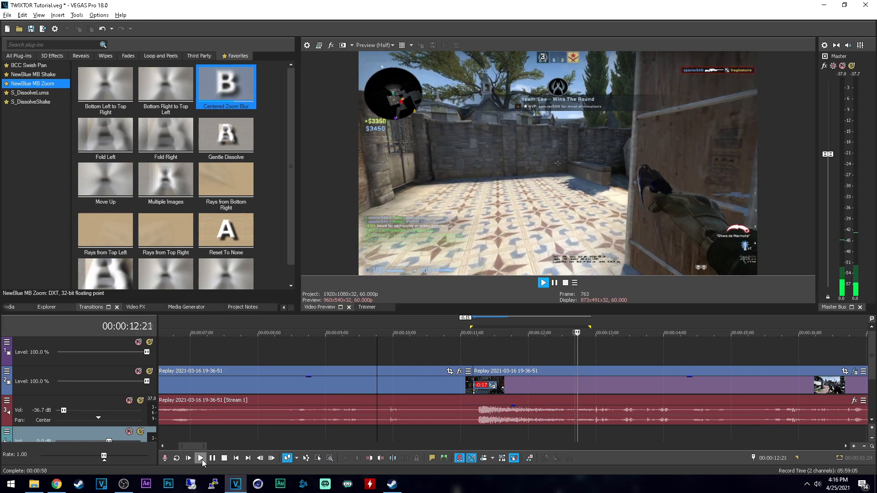
click(202, 460)
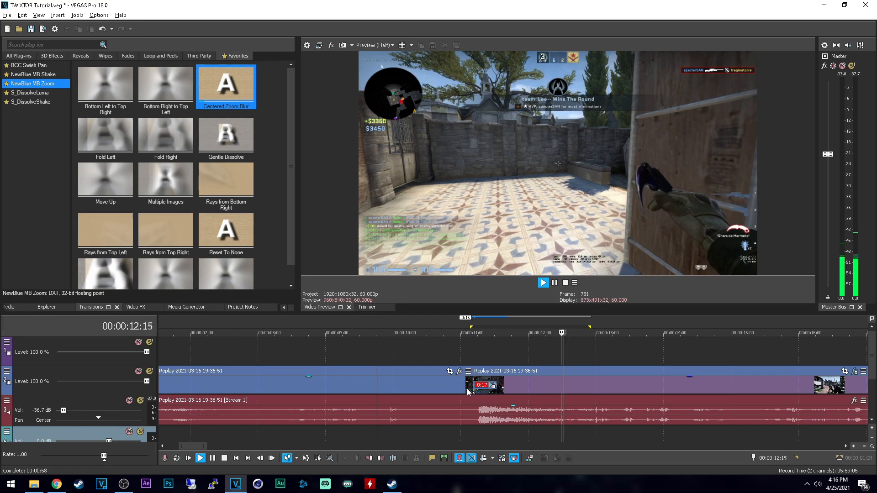
key(space)
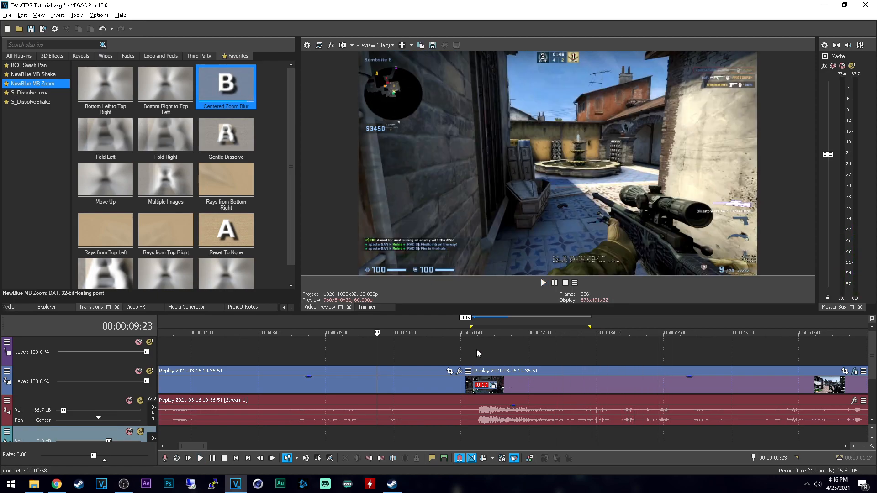
click(476, 349)
key(space)
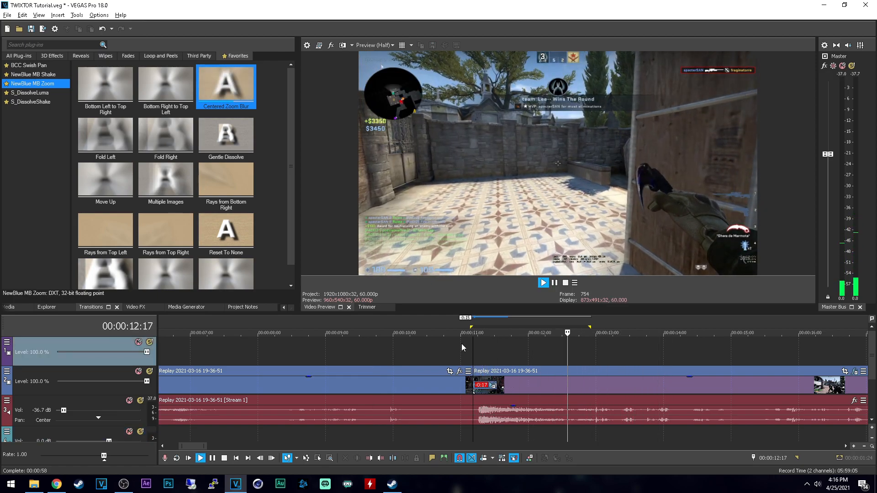
key(space)
key(space)
key(space)
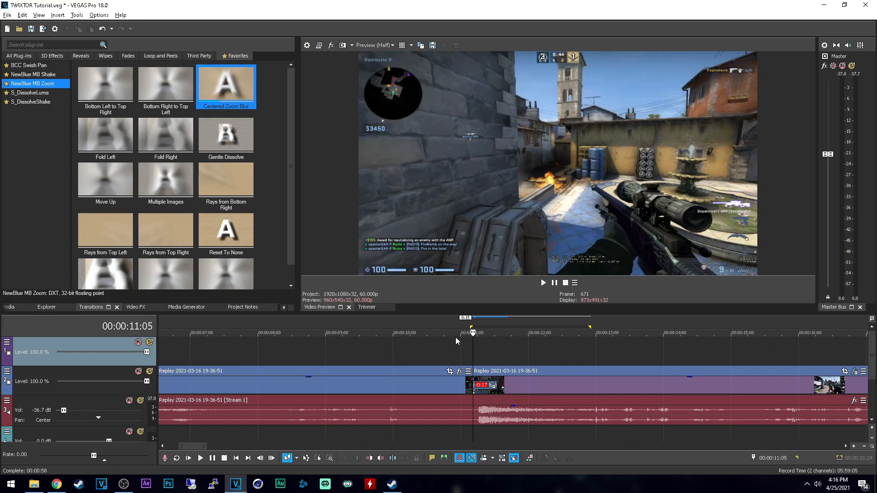
Step: Step through the second clip's slowed frames from the transition up to 00:00:11:28
click(496, 349)
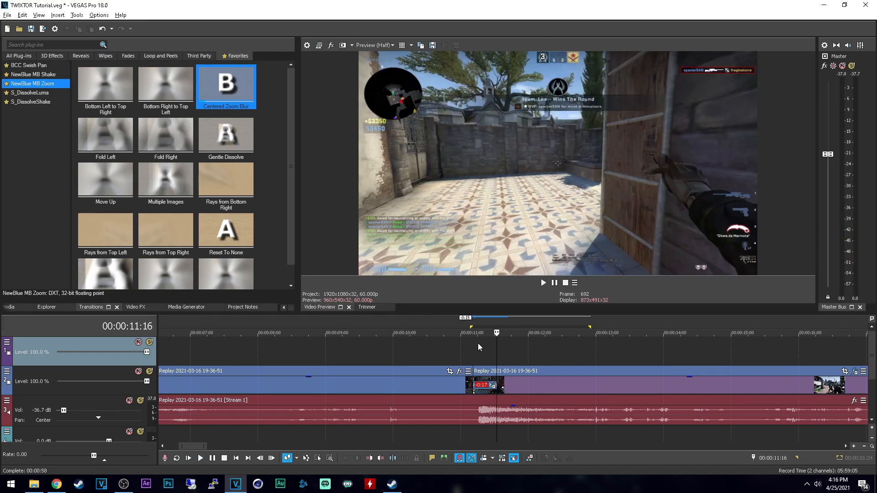
click(476, 343)
key(Right)
key(Right)
key(Right)
key(Right)
key(Right)
key(Right)
key(Right)
key(Right)
key(Right)
key(Right)
key(Right)
key(Right)
key(Right)
key(Right)
key(Right)
key(Right)
key(Right)
key(Right)
key(Right)
key(Right)
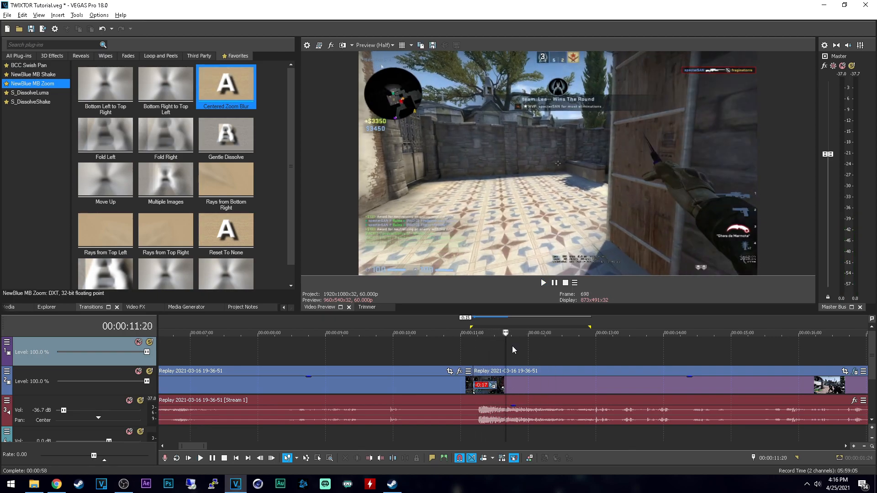
key(Right)
key(Right)
key(Right)
key(Right)
key(Right)
key(Right)
key(Right)
key(Right)
key(Right)
key(Right)
key(Right)
key(Right)
key(Right)
key(Right)
key(Right)
key(Right)
key(Right)
key(Right)
key(Right)
key(Right)
Step: Reopen the second clip's TwixtorPRO settings, move the 2% Speed keyframe earlier to 00:00:00:23 and close them
scroll(838, 374, down, 1)
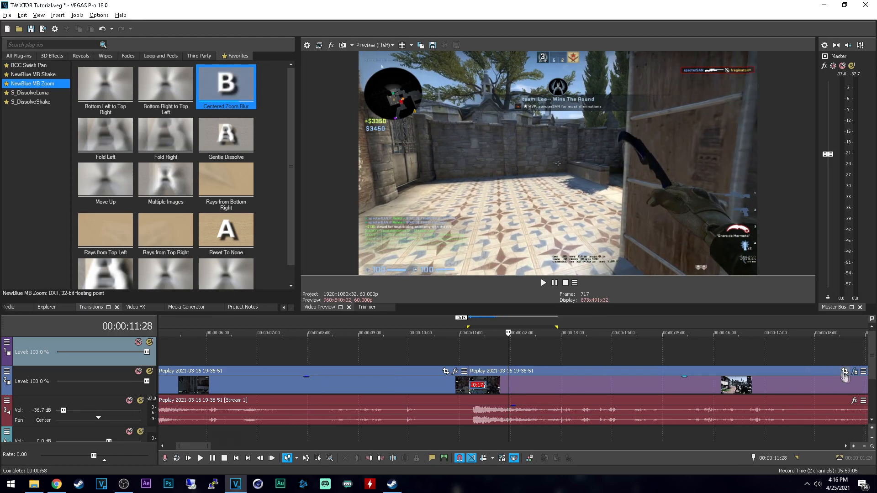
click(855, 371)
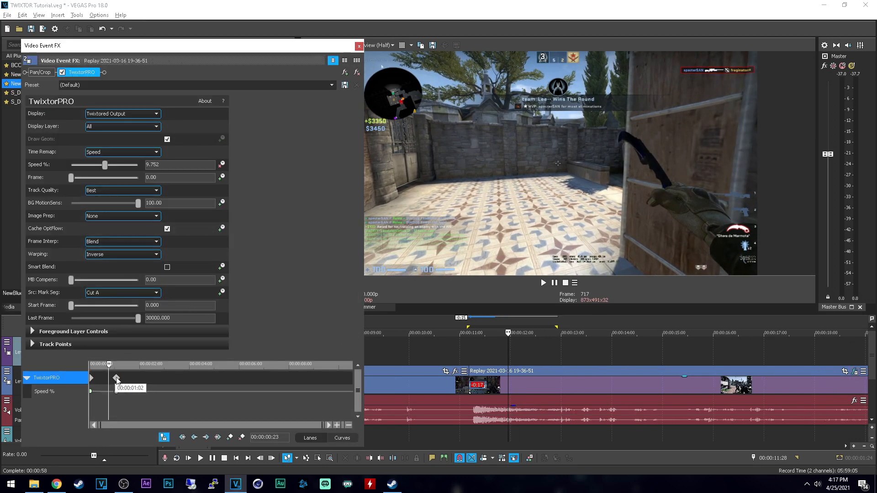
drag(113, 379, 109, 379)
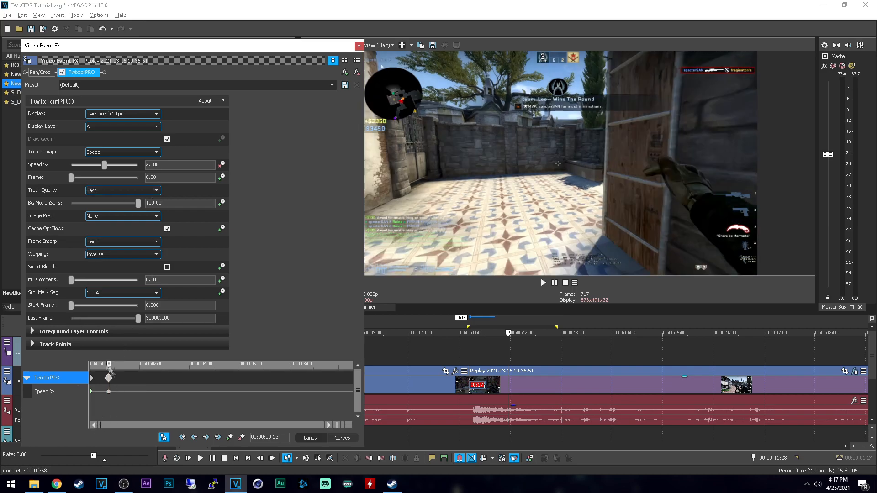
click(359, 46)
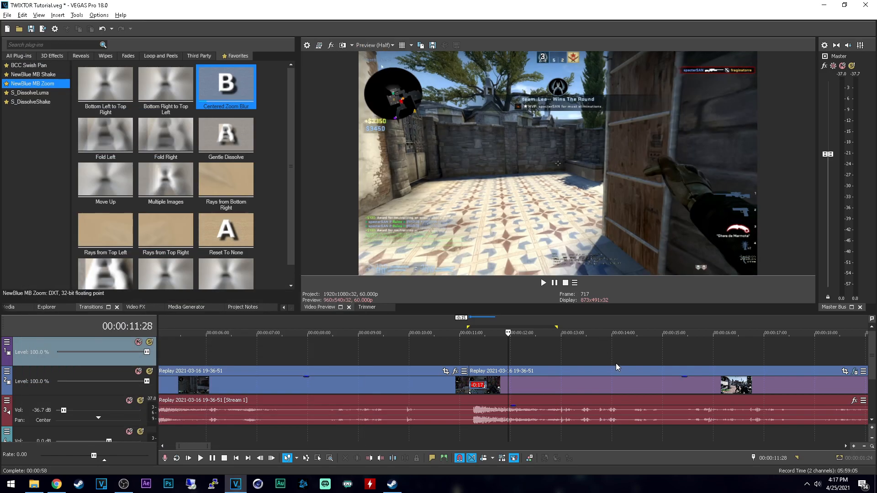
Step: Find S_BlurMoCurves by searching the video effects for "blurmo" and apply its default preset to the second clip
click(136, 307)
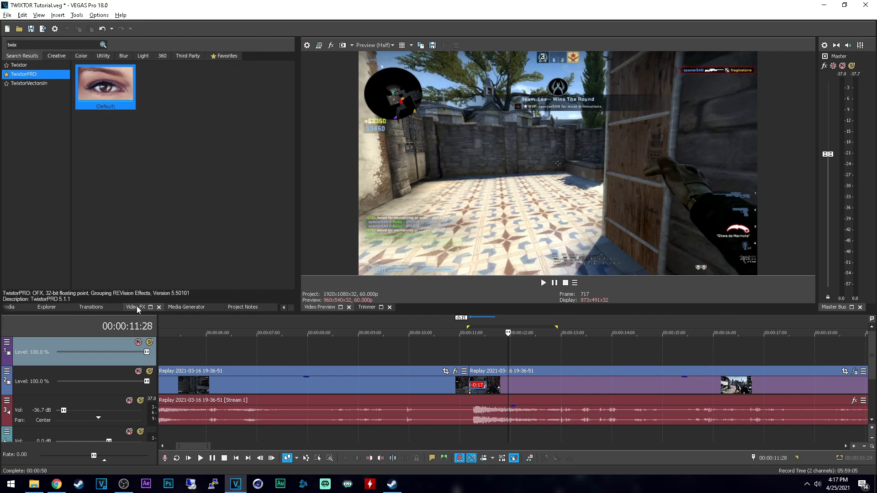
double_click(66, 45)
text(blurmo)
click(35, 66)
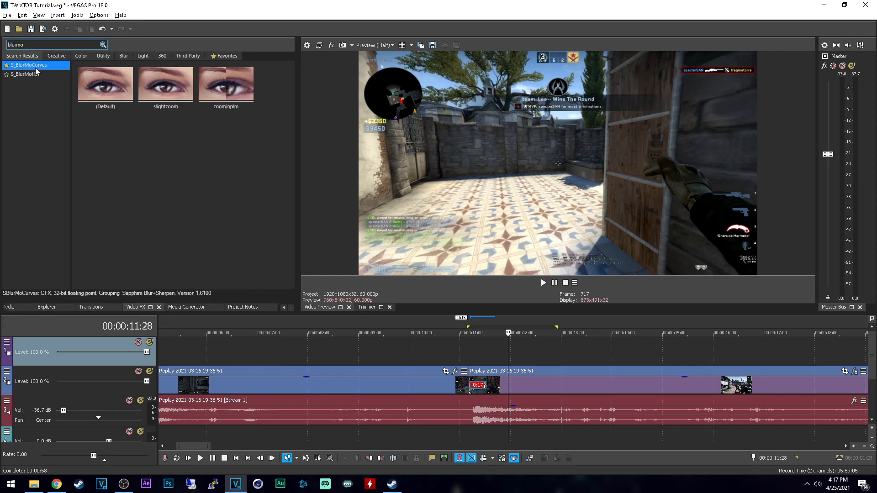
drag(98, 84, 580, 388)
drag(505, 384, 505, 385)
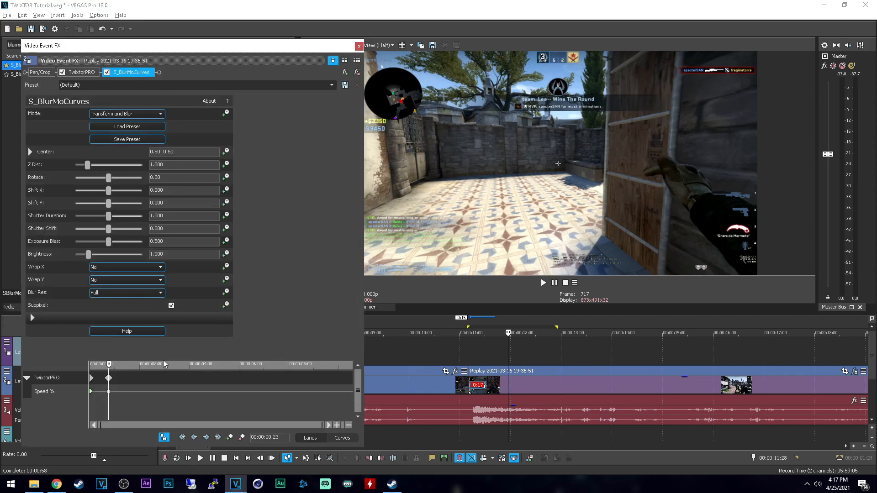
Step: Animate the Z Dist parameter of S_BlurMoCurves and set it to 0.8 at the clip's first frame
click(227, 164)
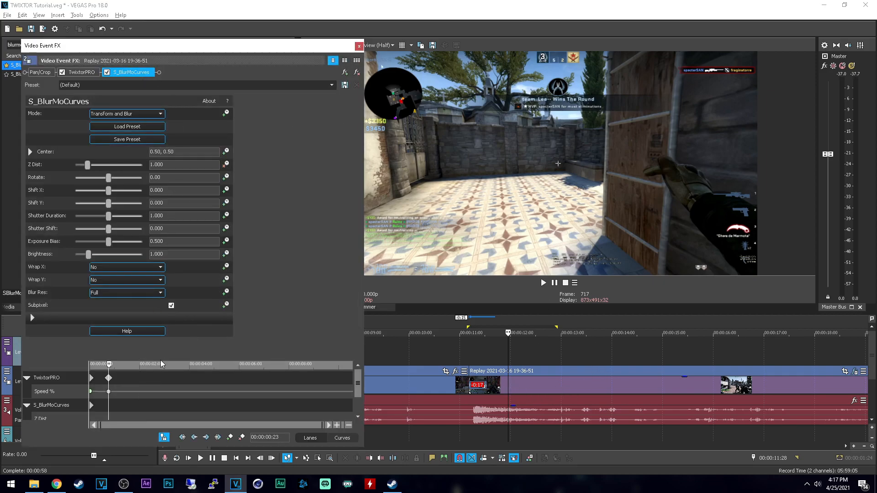
drag(161, 359, 161, 336)
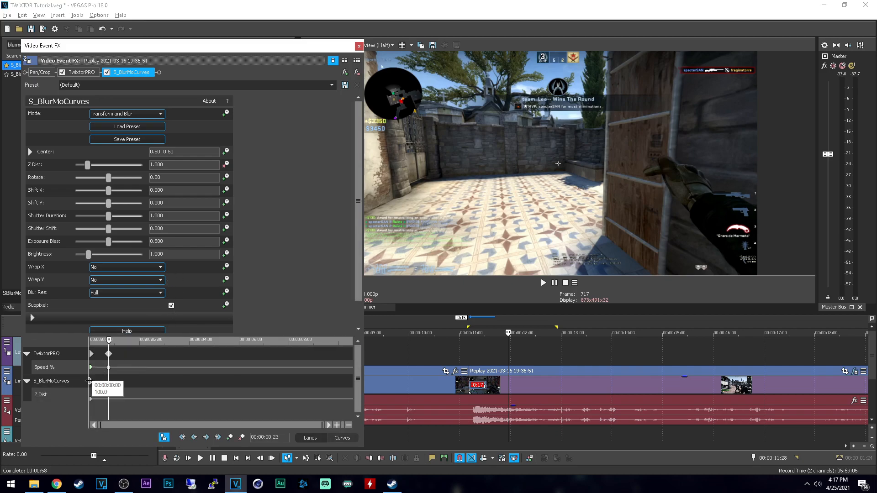
click(89, 382)
click(178, 167)
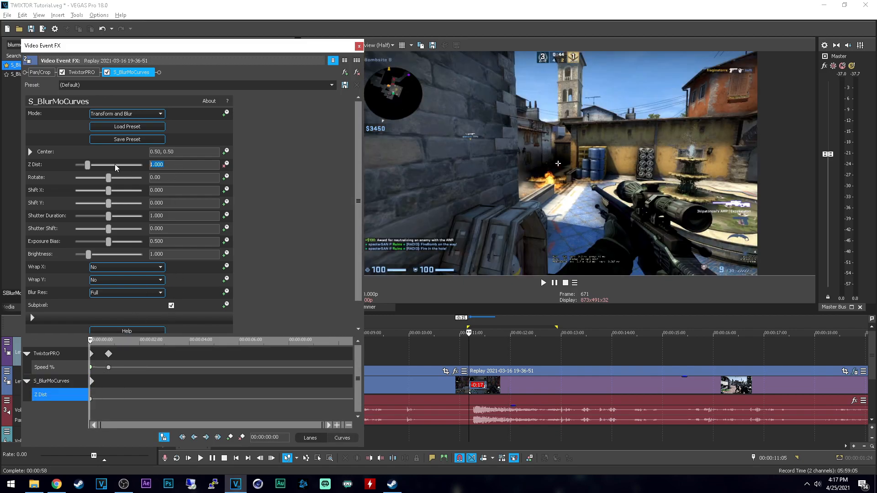
text(0.8)
key(Return)
Step: Add a Z Dist keyframe of 1 at 00:00:01:25 and close the effect settings
click(133, 382)
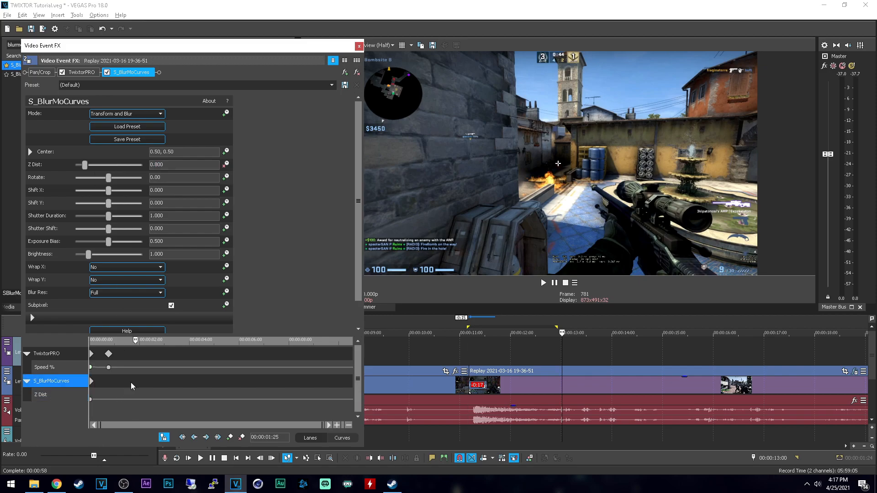
click(188, 165)
double_click(188, 165)
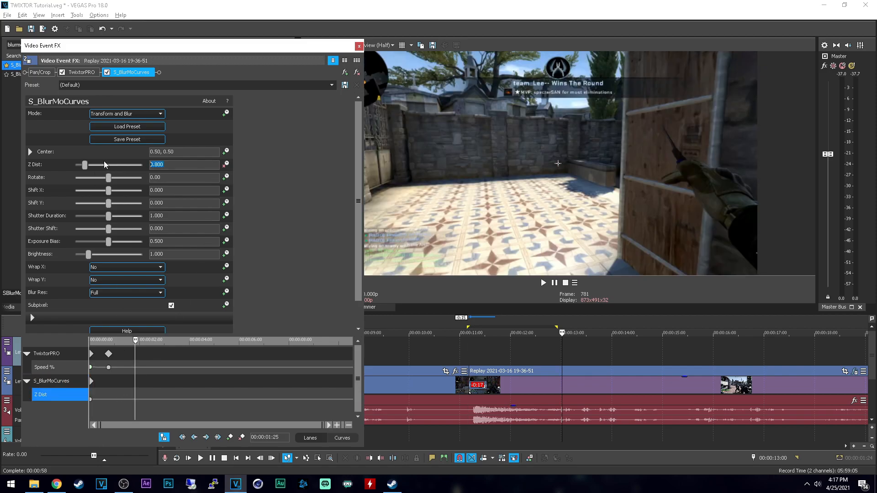
text(1)
key(Return)
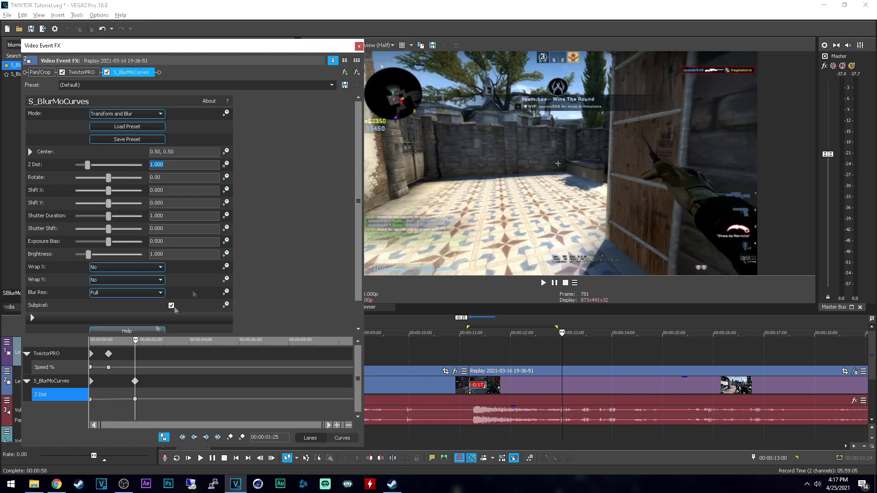
click(359, 46)
Step: Play the zoom transition and the second clip's slow zoom from 00:00:10:26
click(453, 424)
key(space)
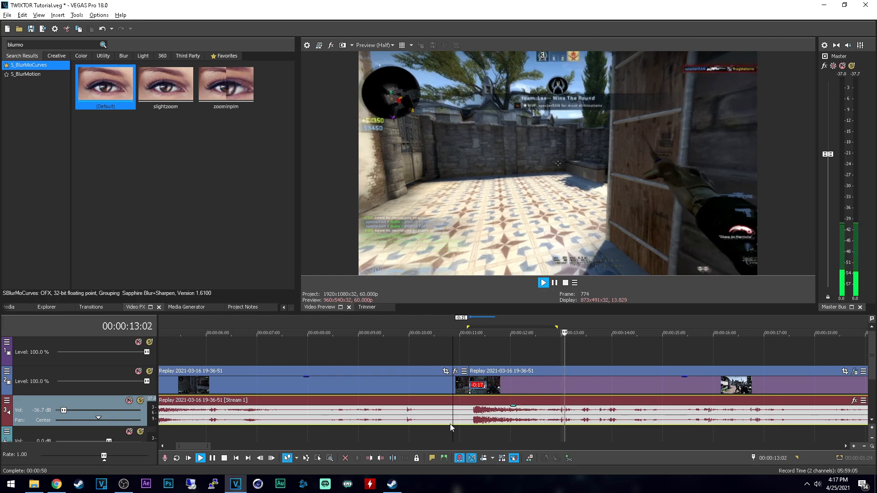
key(space)
key(space)
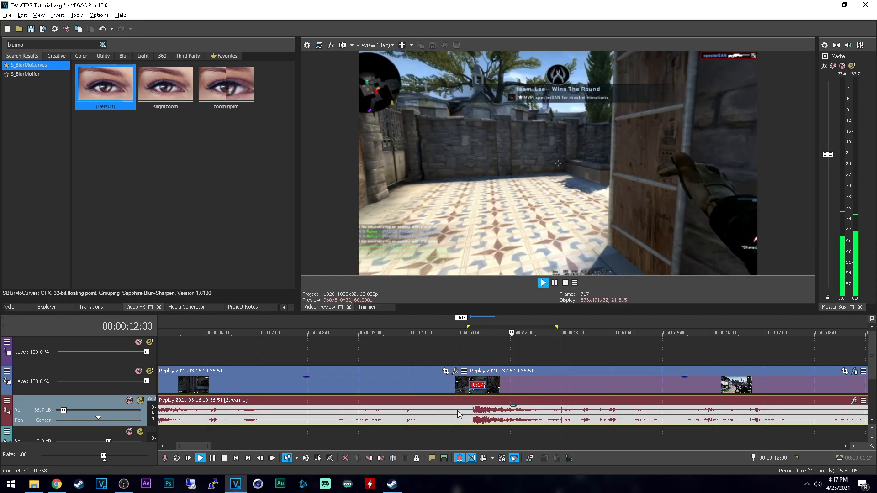
key(space)
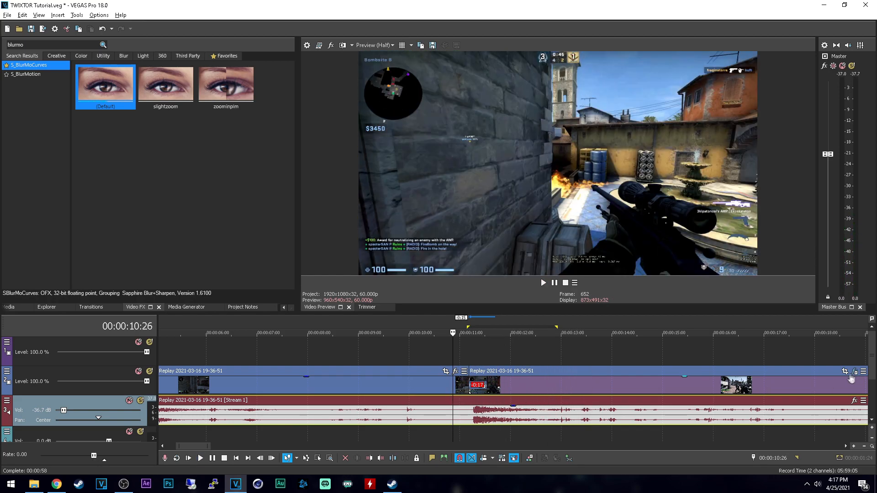
Step: Move the second clip's last S_BlurMoCurves keyframe to about 5.5 seconds and replay the transition from 00:00:10:27
click(455, 371)
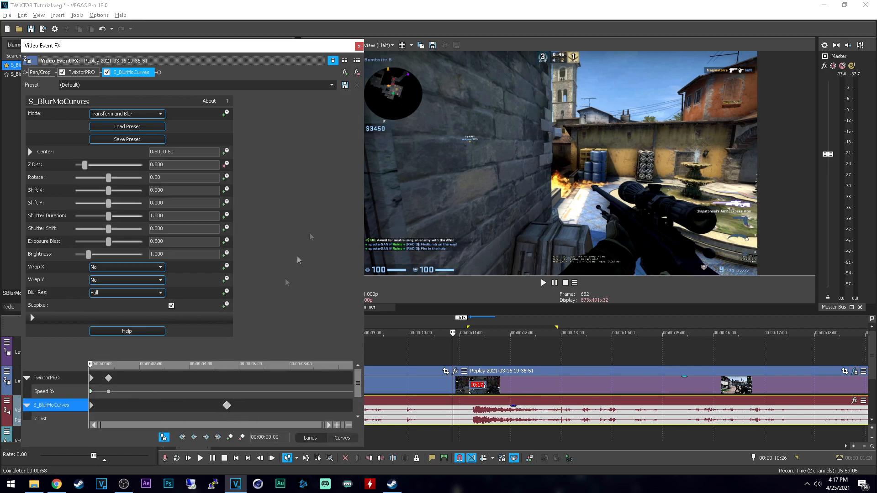
click(360, 46)
key(space)
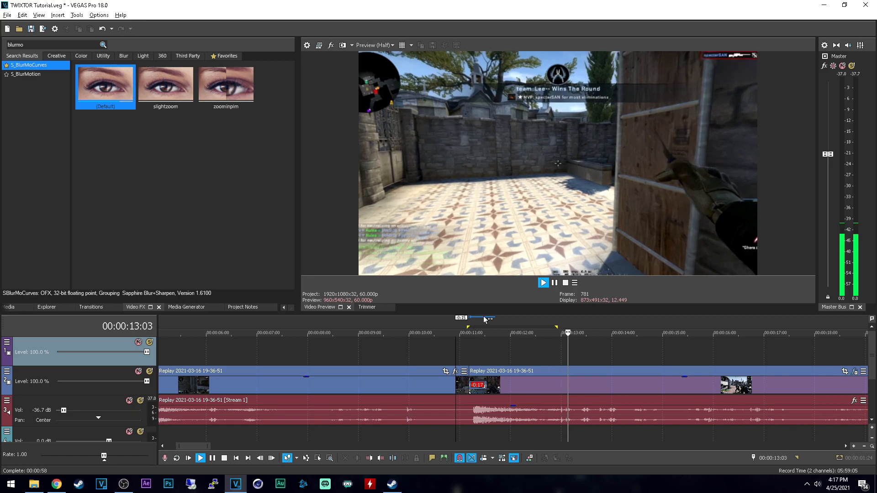
key(space)
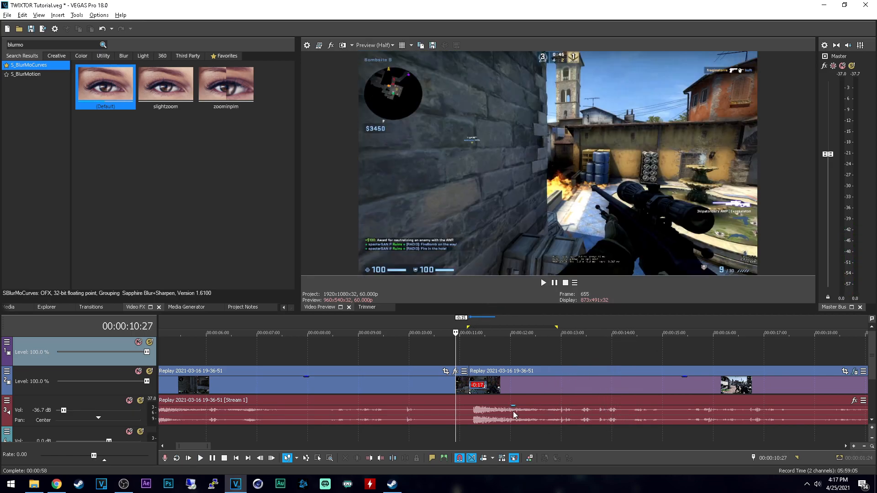
Step: Raise the game audio track's volume to -11.4 dB and play the transition from 00:00:10:28
click(513, 414)
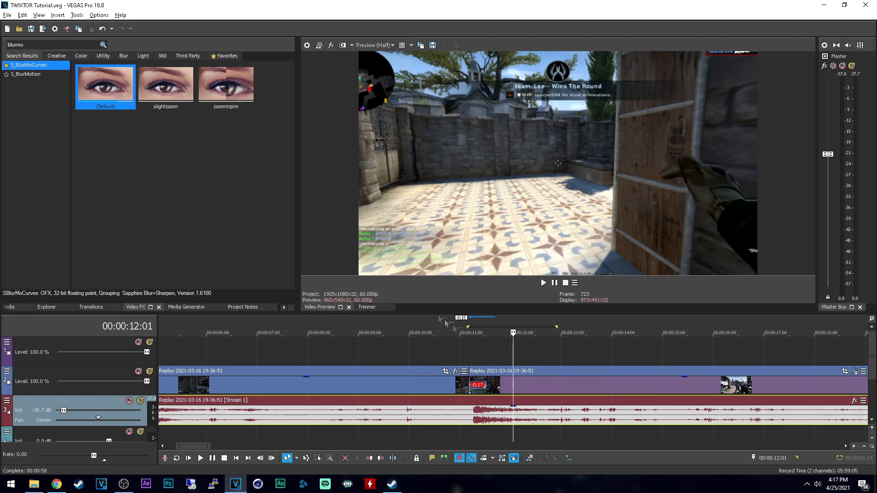
drag(65, 411, 65, 413)
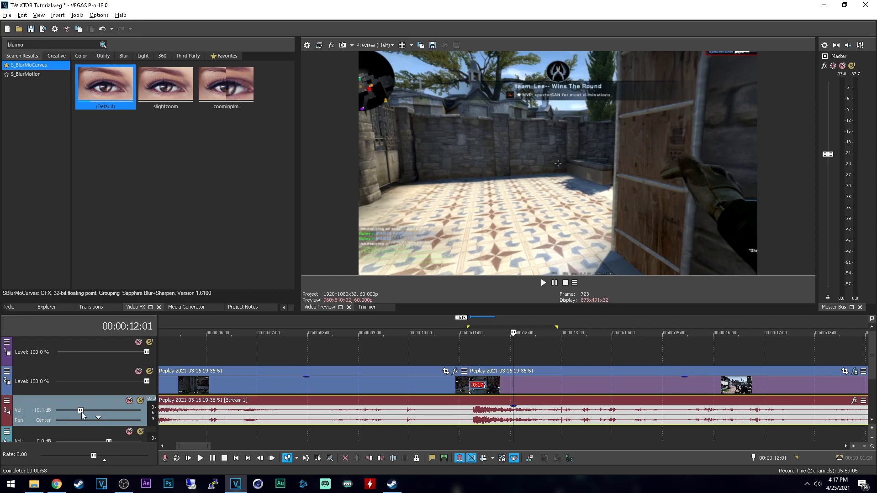
click(459, 342)
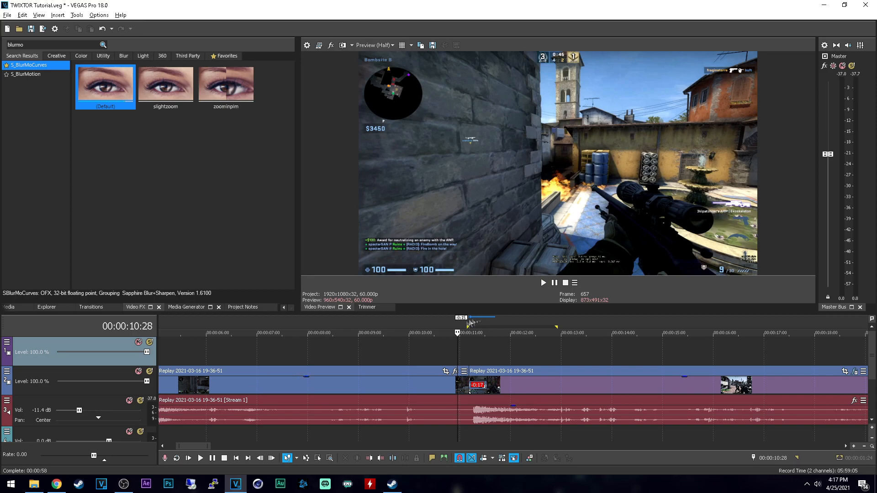
key(space)
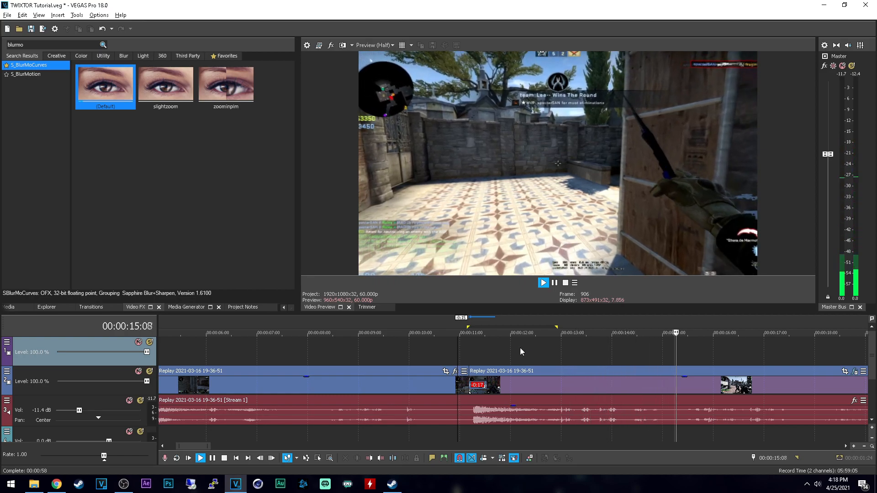
key(space)
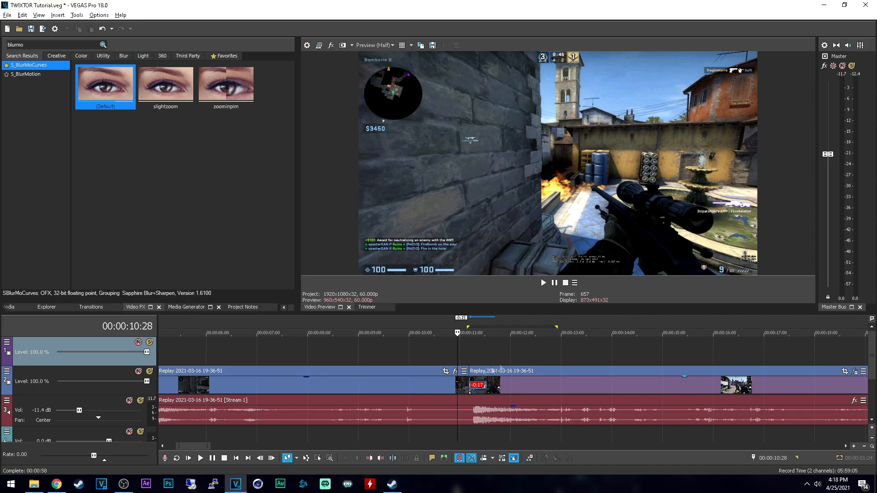
Step: Delete the original replay audio from beneath the two clips
click(554, 414)
key(Right)
click(536, 418)
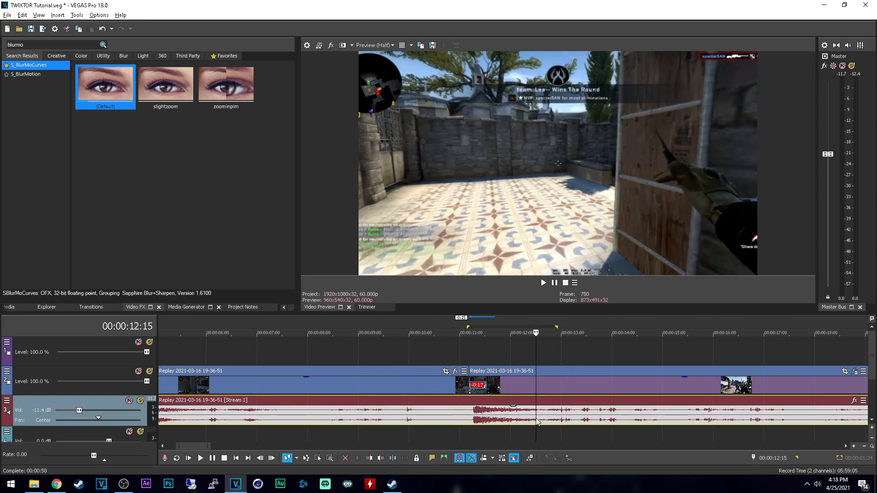
key(Delete)
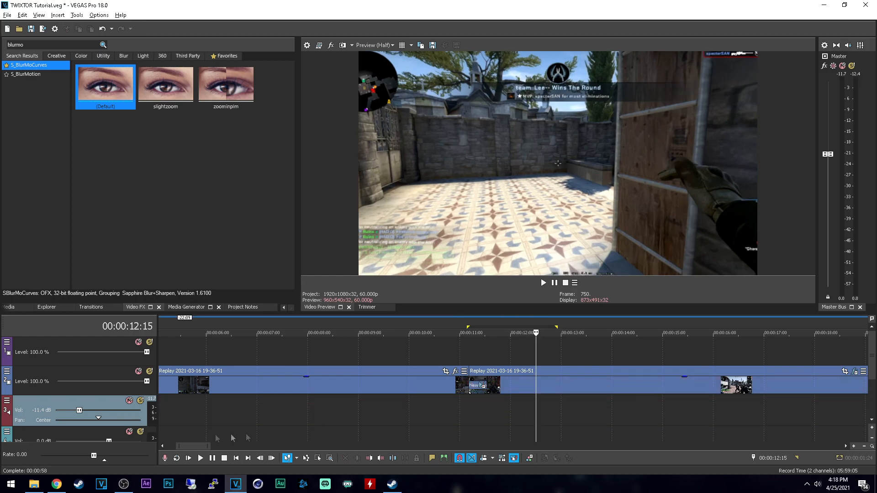
Step: Add the awp_slowmo sound from File Explorer to the audio track and align its start to about 00:00:11:00
click(34, 484)
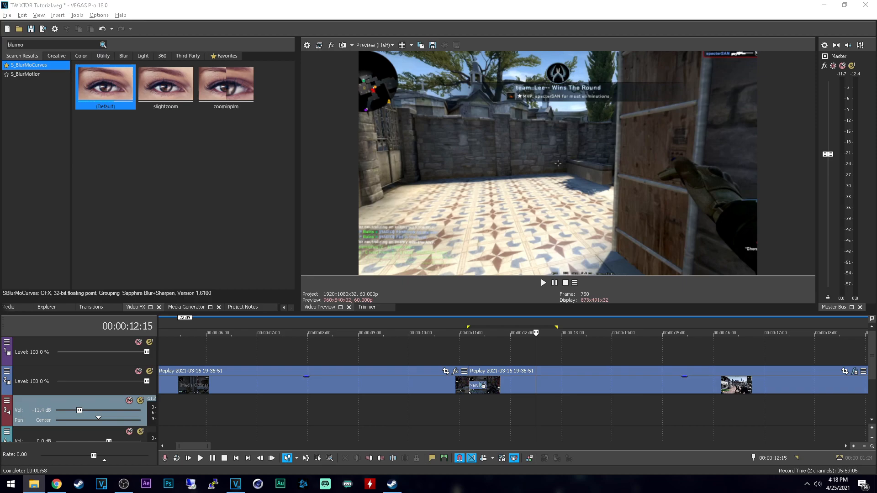
drag(614, 366, 479, 399)
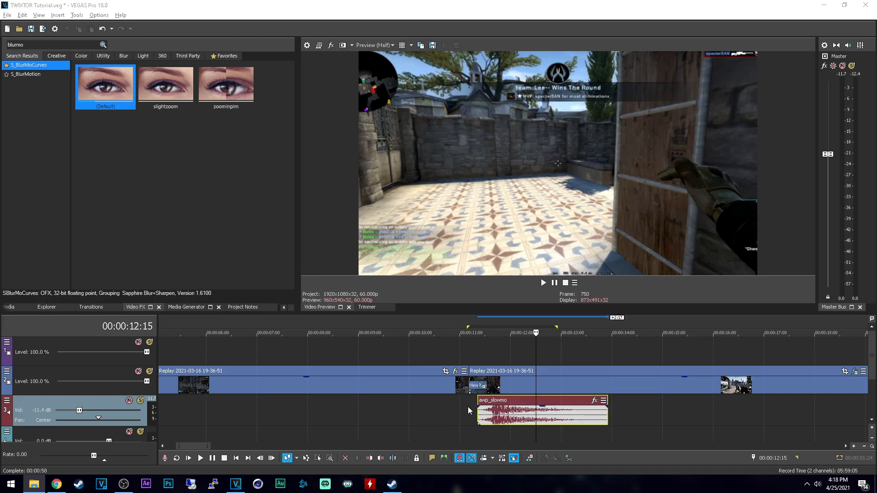
click(468, 407)
key(space)
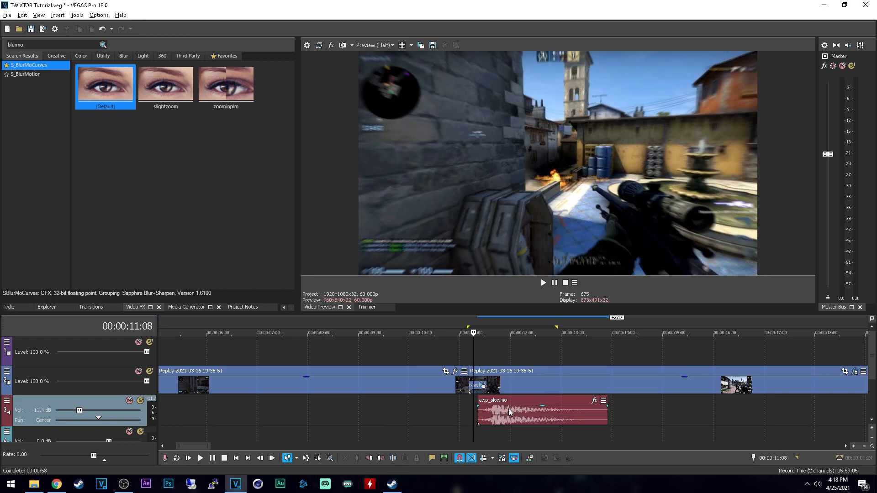
drag(502, 417, 495, 417)
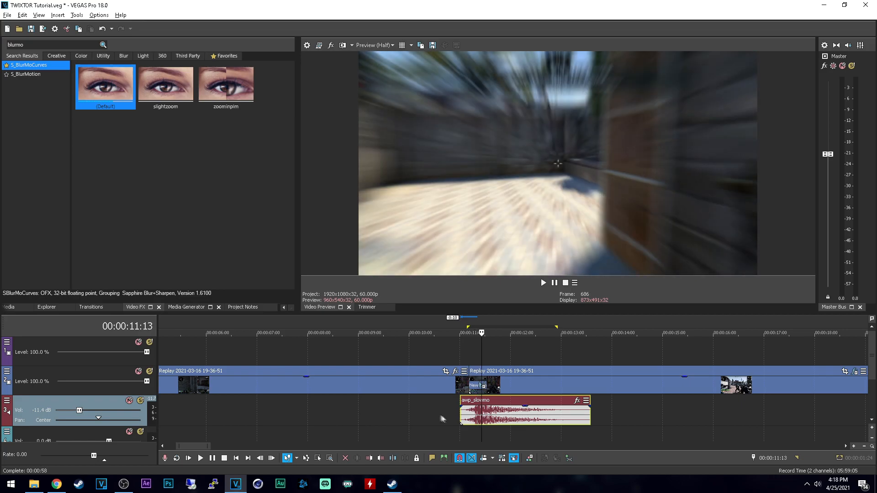
Step: Lower the audio track's volume to -17.7 dB and play the transition with the shot sound from 00:00:10:17
click(438, 413)
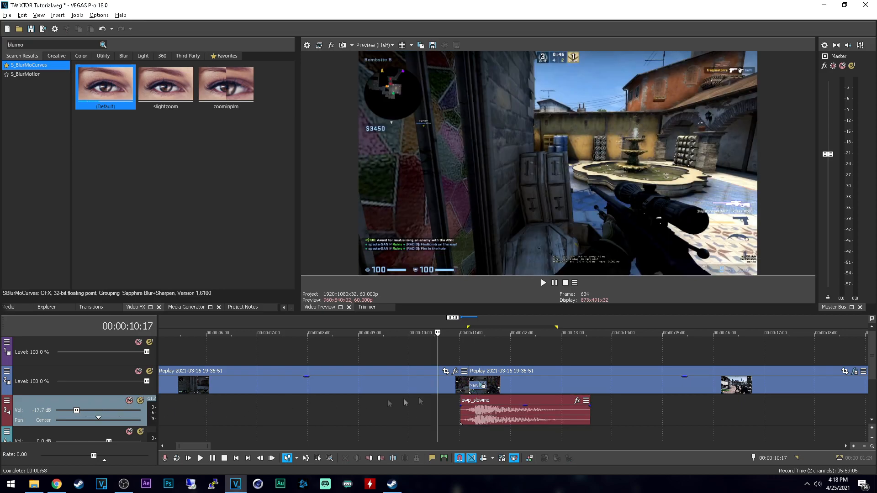
key(space)
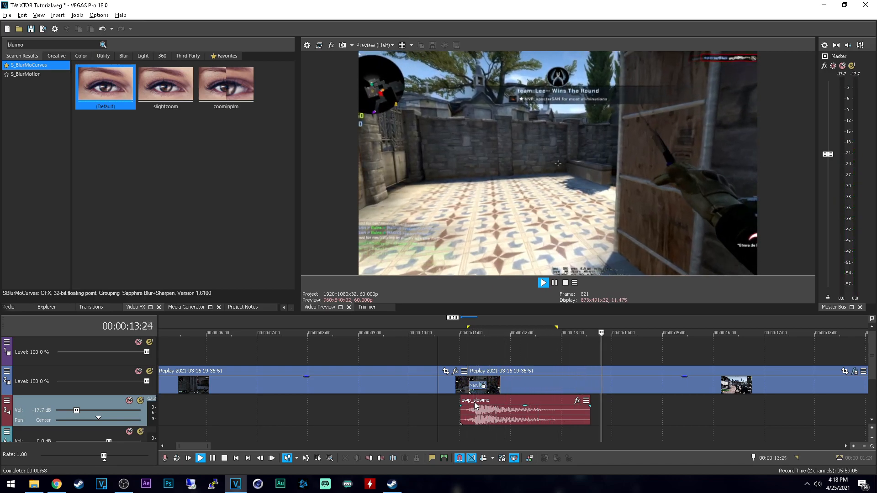
key(space)
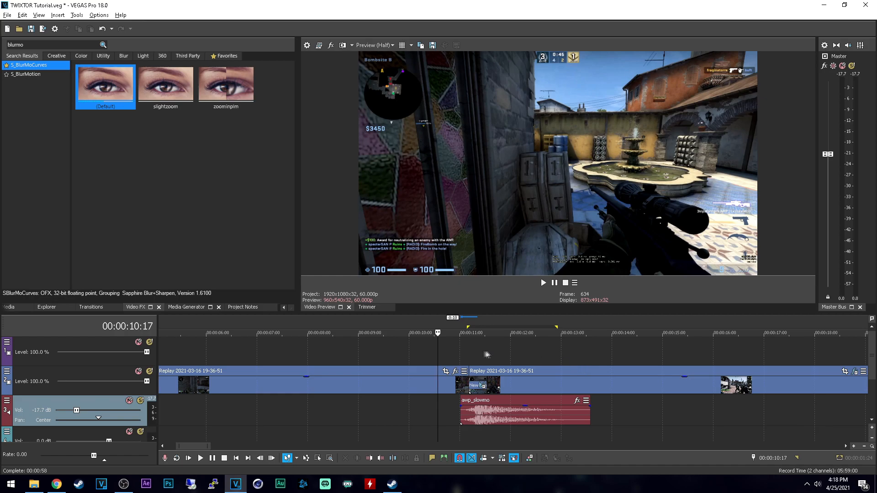
key(space)
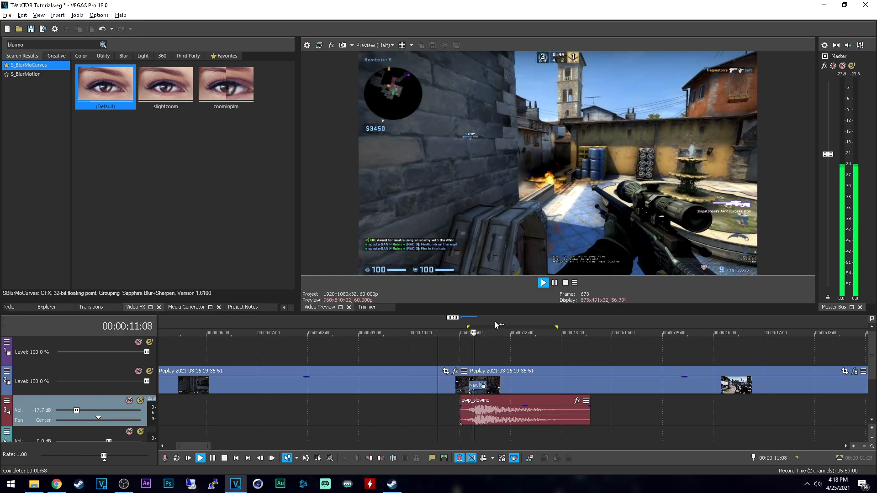
key(space)
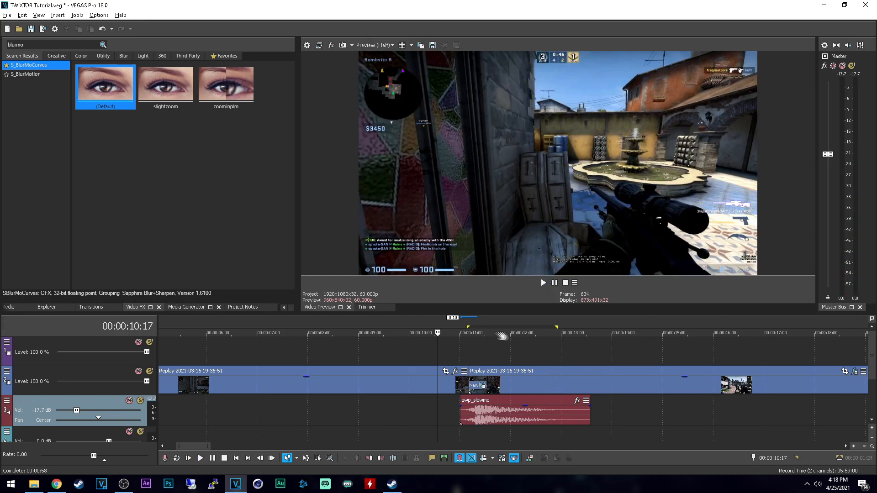
Step: Apply the favorite effect Color Corrector (Secondary) with the Desaturate All but Reds preset to the second clip
click(46, 43)
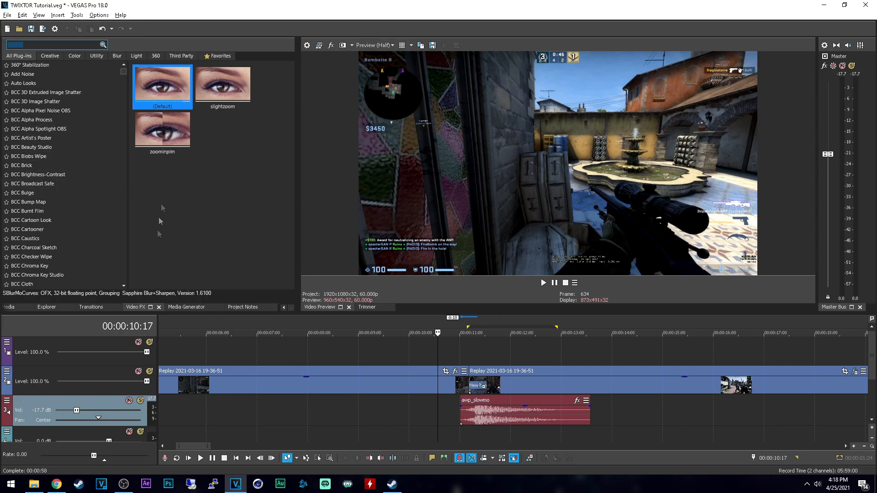
click(219, 55)
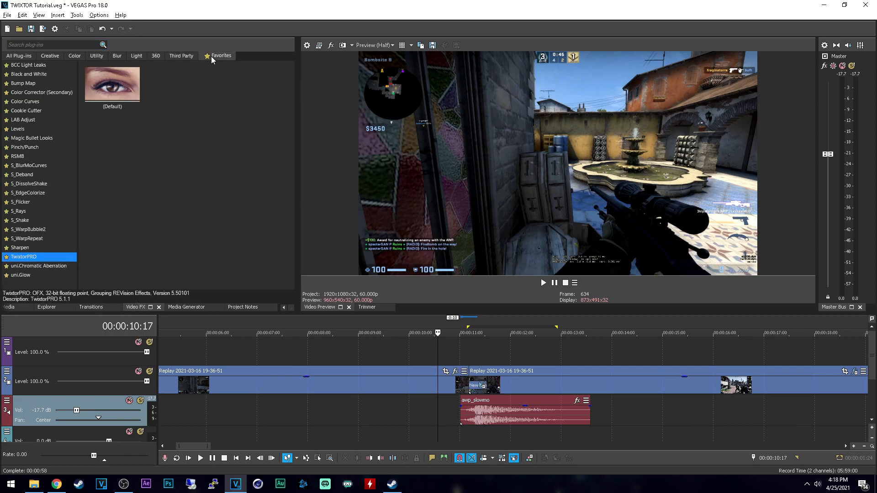
click(44, 93)
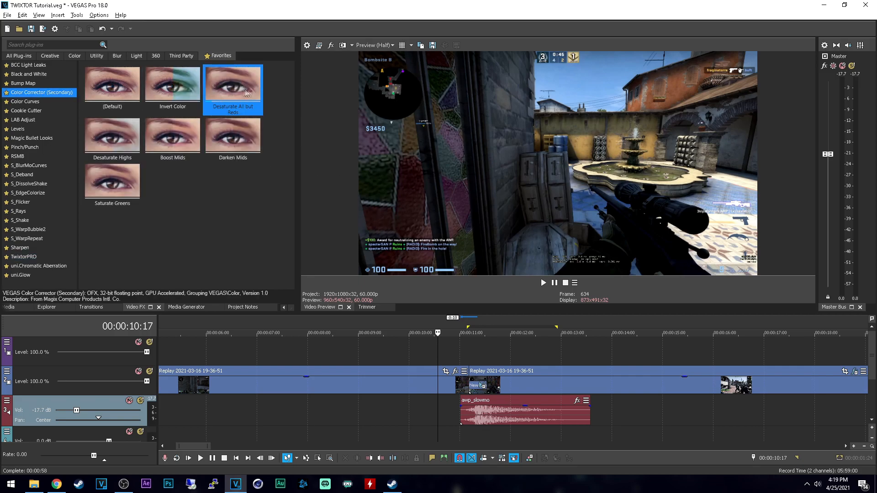
drag(531, 393, 517, 388)
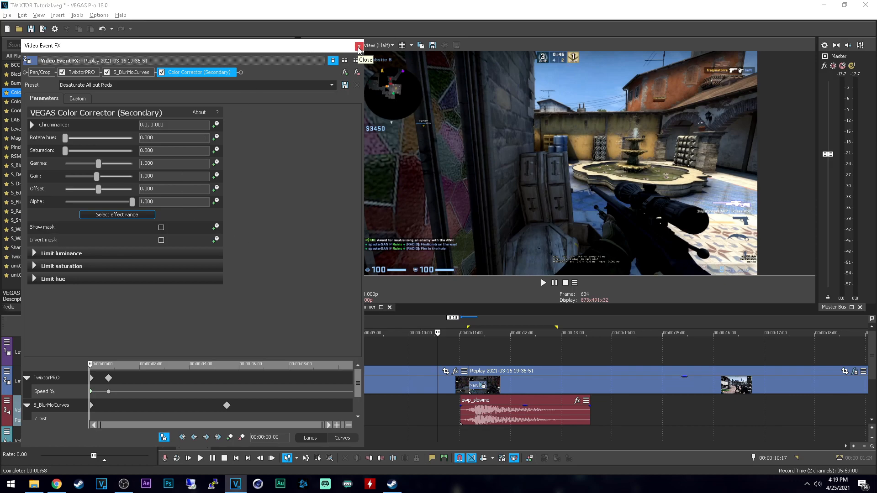
Step: Apply the favorite effect Bump Map with the lightness preset to the second clip
click(359, 47)
click(26, 85)
drag(173, 132, 506, 386)
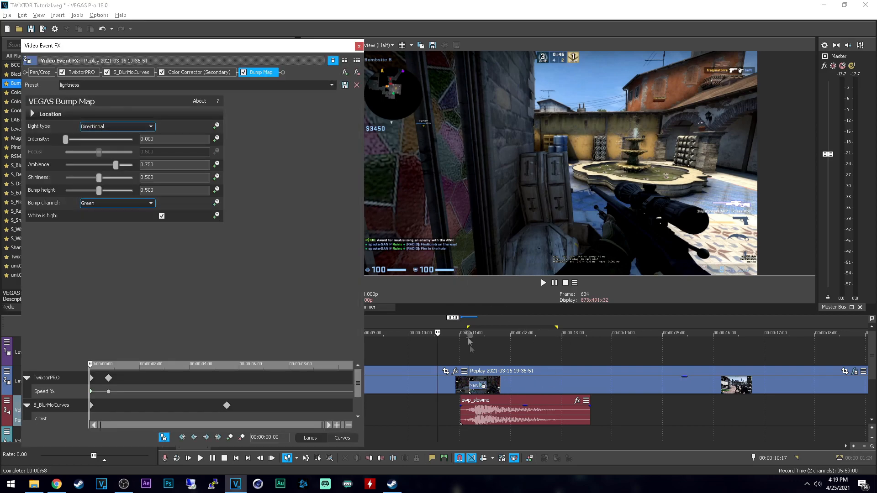
Step: Animate the Bump Map's Ambience on the second clip with a keyframe of 0.500 at 00:00:05:22 of the effect timeline
click(506, 384)
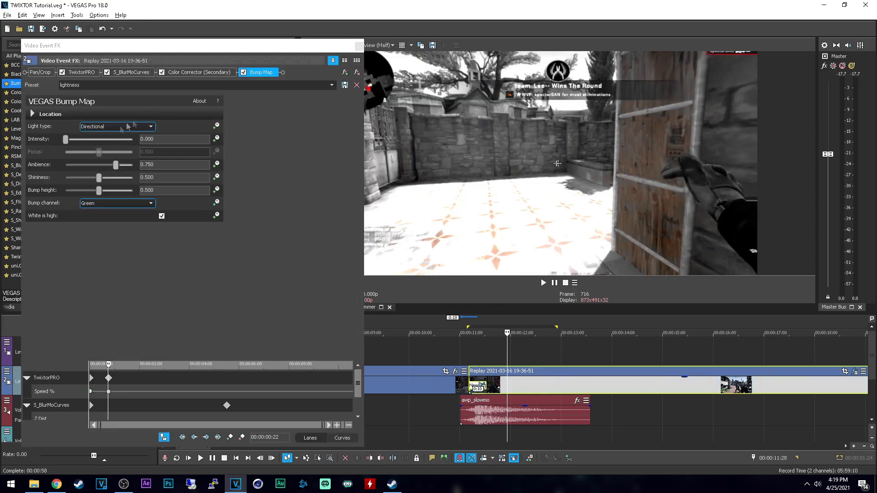
click(218, 169)
drag(172, 366, 189, 246)
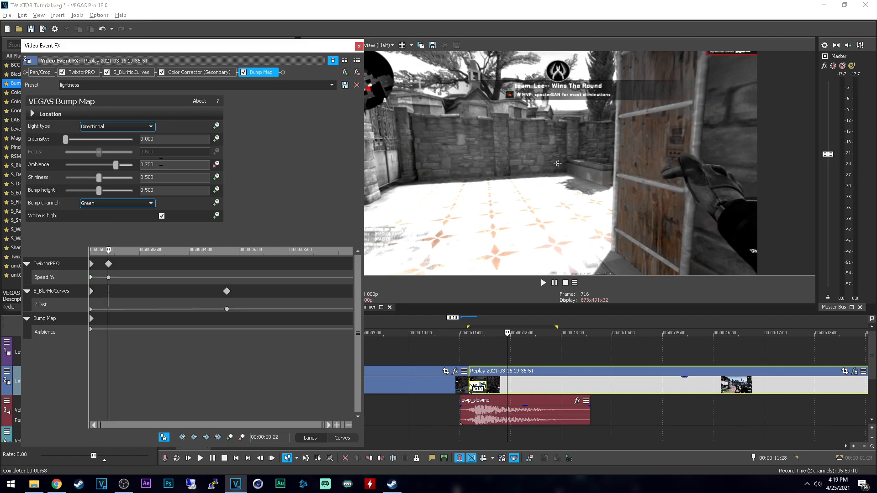
click(145, 323)
click(218, 322)
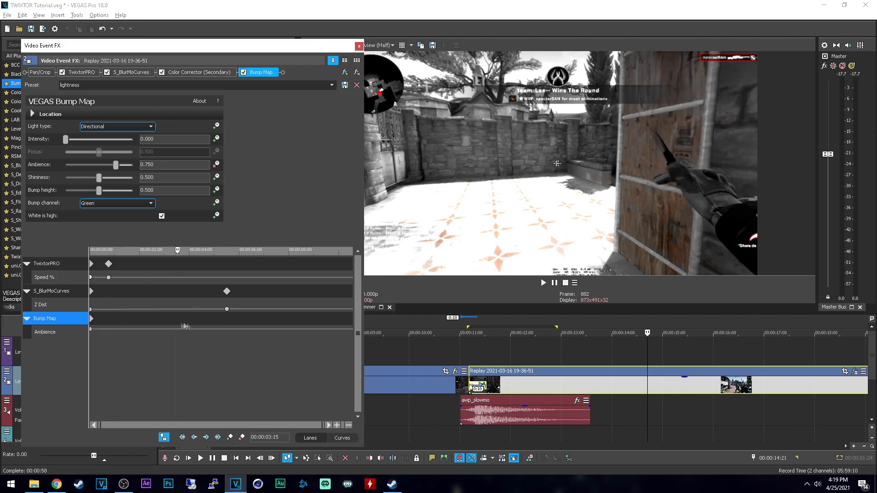
drag(156, 165, 146, 166)
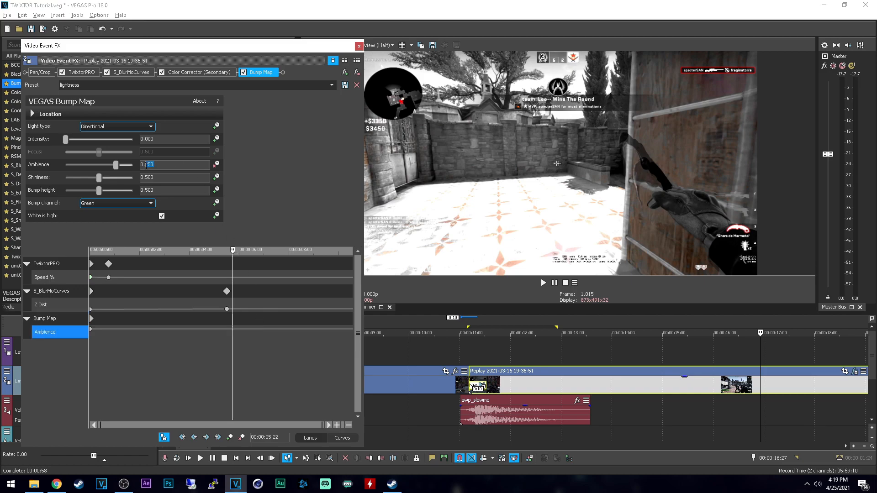
key(Return)
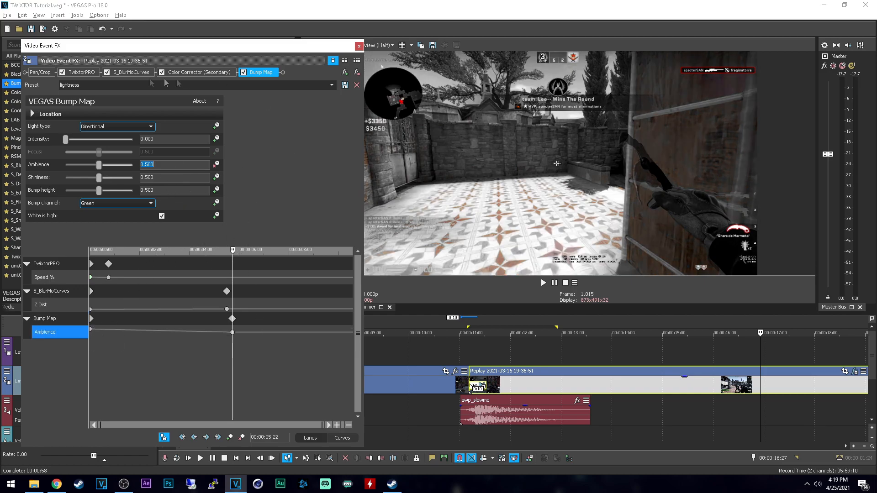
click(359, 46)
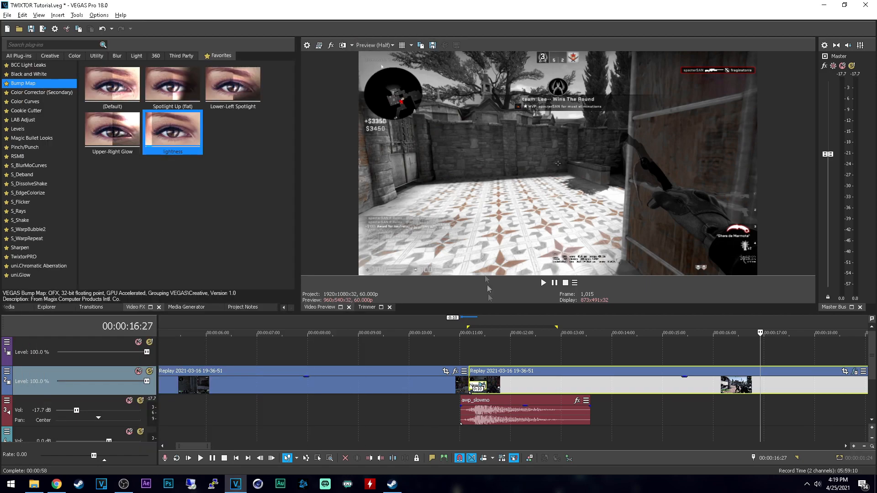
Step: Play the transition and the second clip from 00:00:09:25 to review the color and lightness effects
click(458, 350)
scroll(458, 347, down, 3)
click(409, 351)
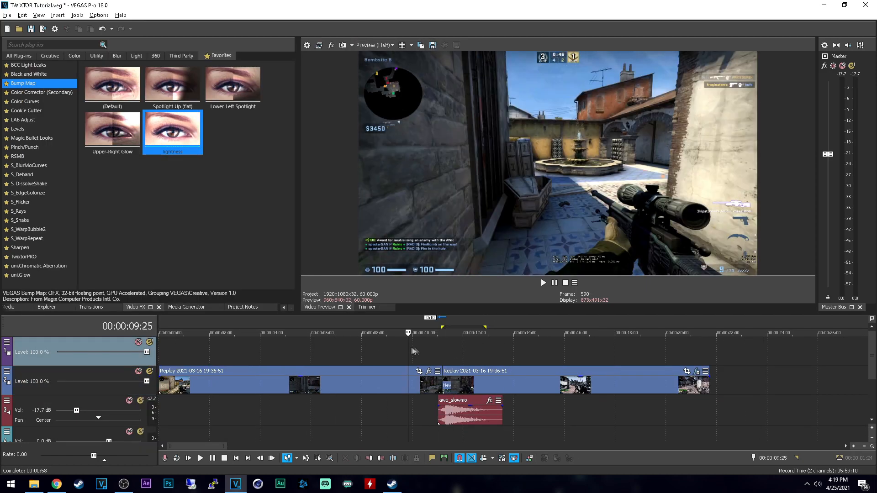
key(space)
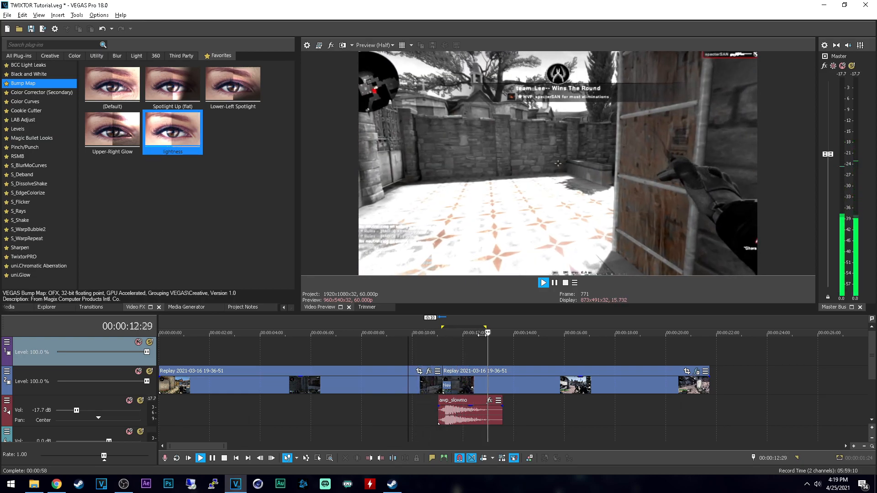
key(space)
key(space)
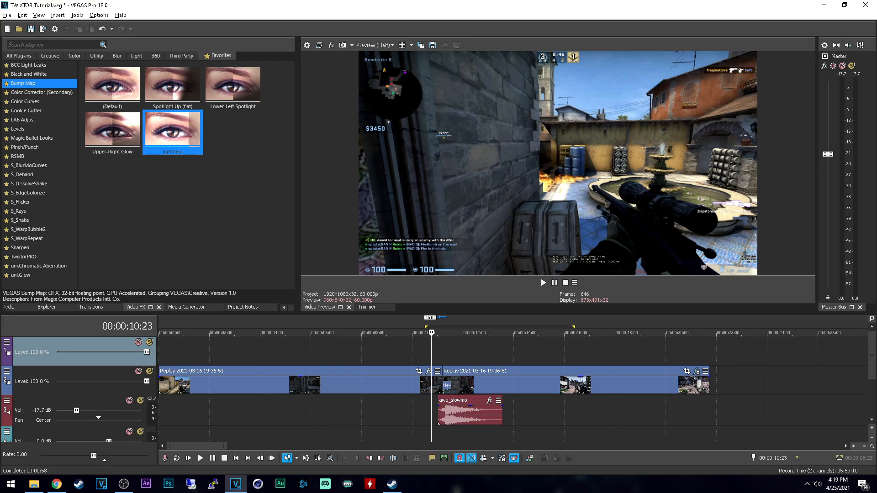
Step: Add REVERSE BASS SOUND EFFECT (1) from File Explorer to the audio track below awp_slowmo and play it with the transition
drag(571, 404, 434, 416)
click(426, 410)
key(space)
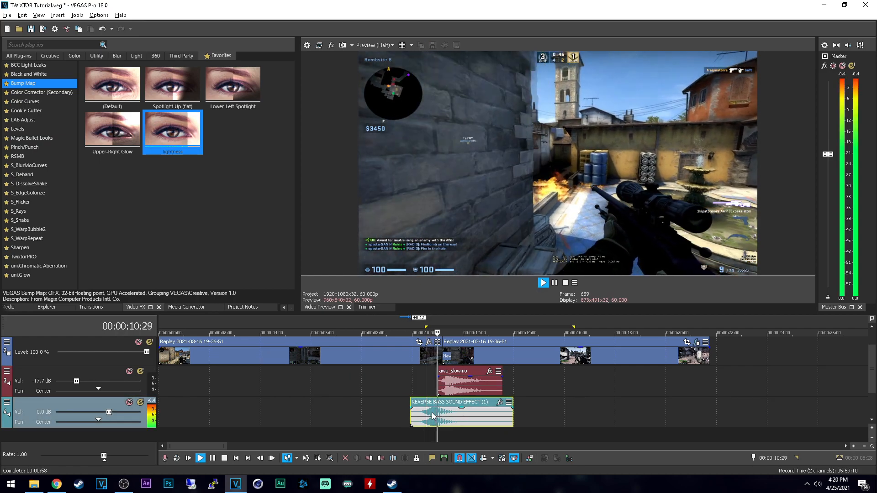
key(space)
Step: Raise the awp_slowmo track's volume to -9.6 dB, lower the reverse bass event's gain and play the mix
drag(460, 410, 462, 418)
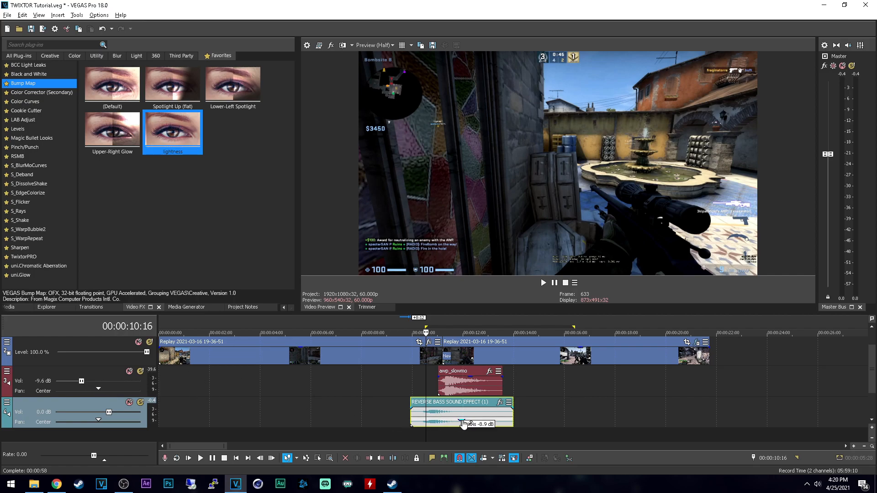
key(space)
key(space)
drag(461, 420, 461, 421)
key(space)
Step: Shift the reverse bass sound slightly later so it starts just before 00:00:10:16, and play the transition to check the timing
key(space)
scroll(442, 419, up, 2)
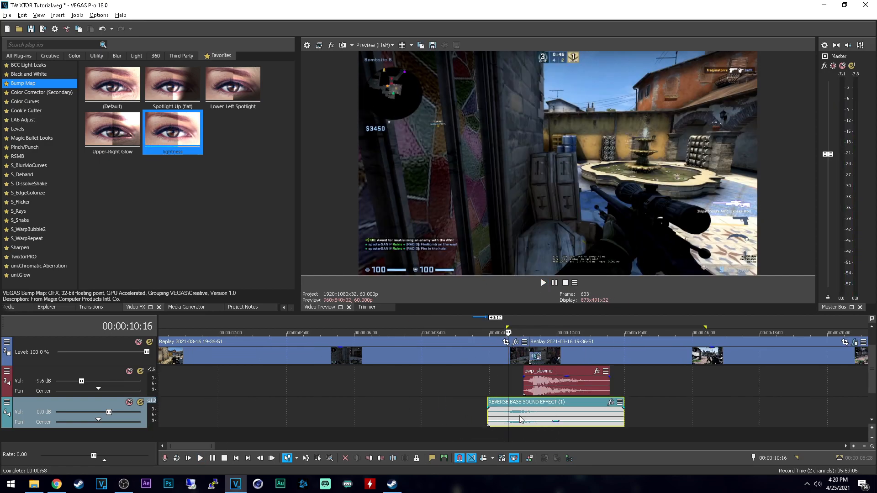
key(space)
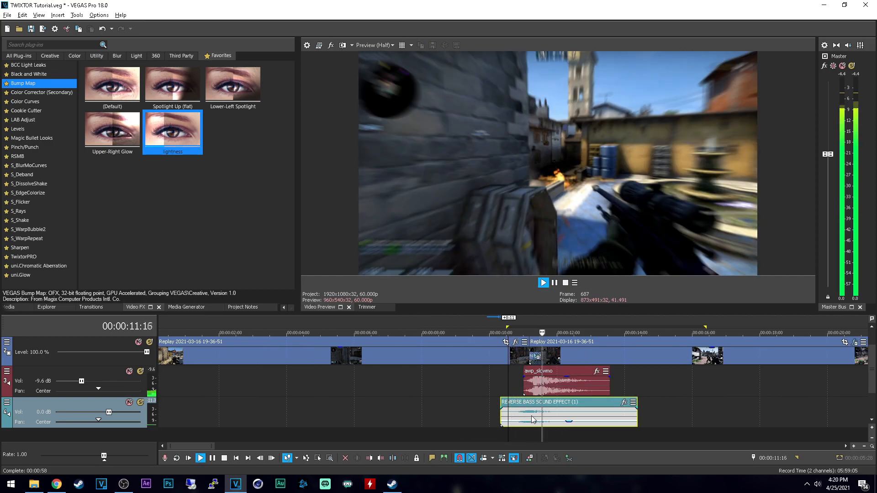
key(space)
key(space)
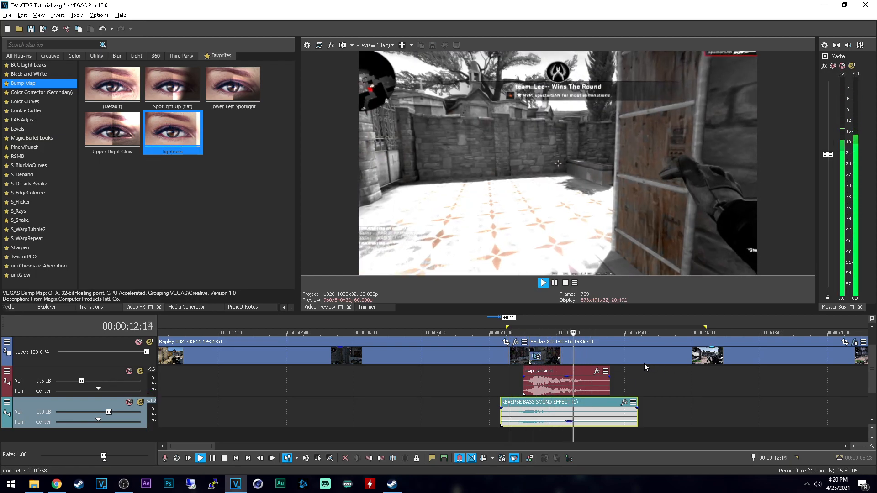
key(space)
key(space)
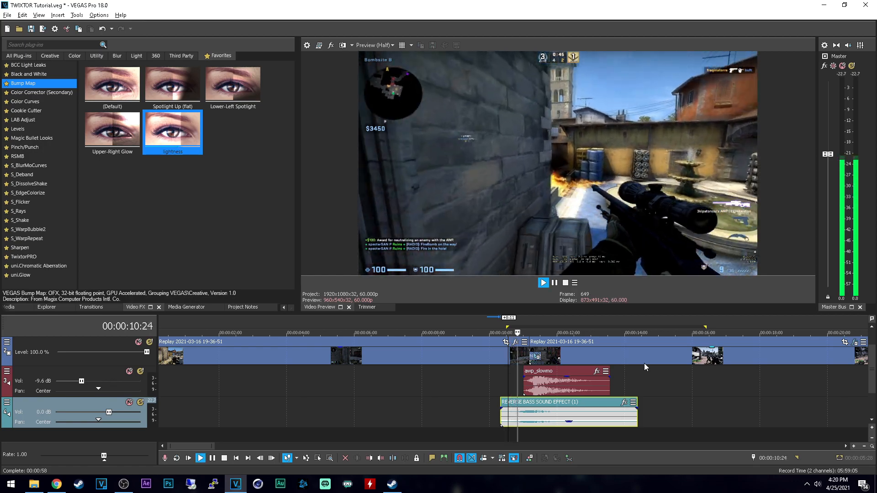
key(space)
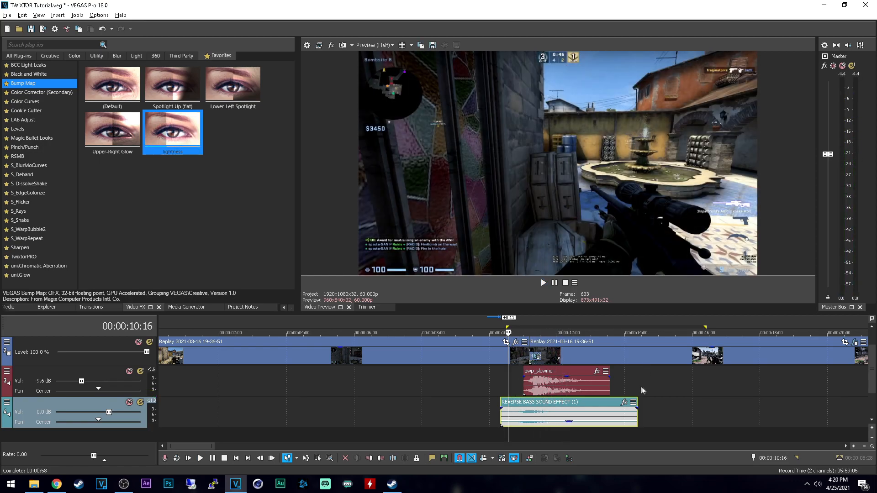
key(space)
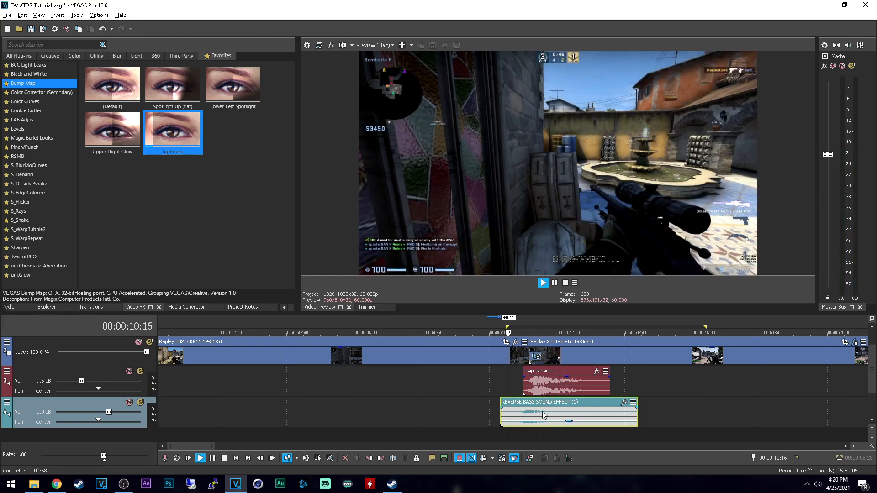
key(space)
Step: Split the reverse bass sound at 00:00:11:12 and delete the part after the cut
click(541, 412)
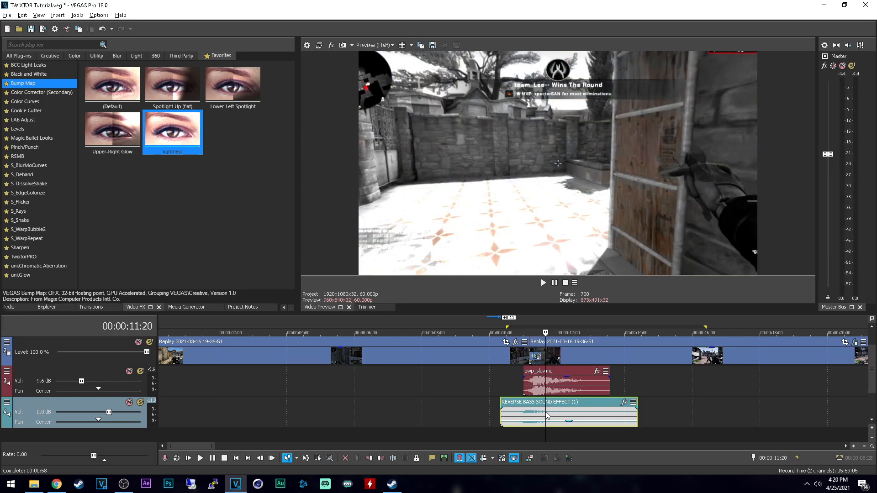
click(537, 413)
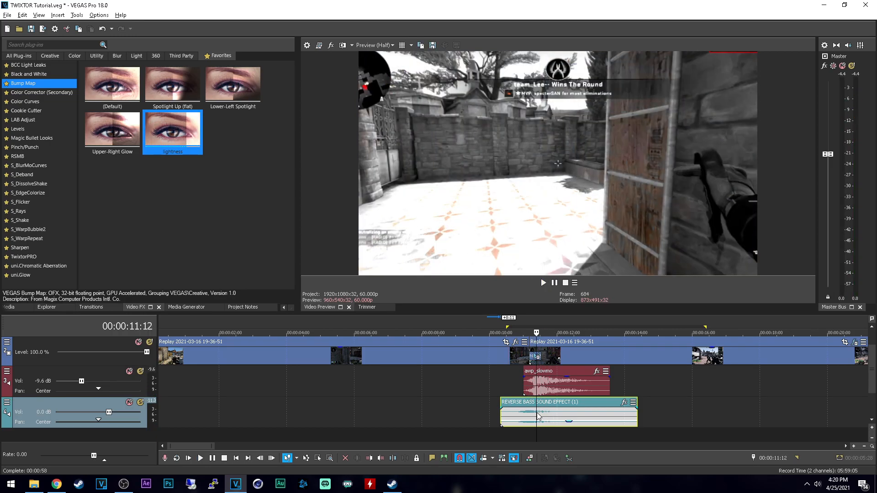
key(s)
click(552, 414)
key(Delete)
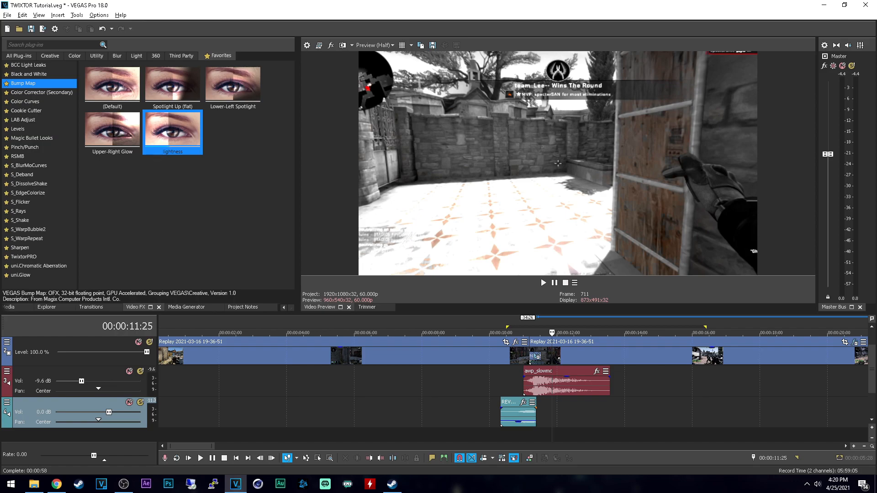
Step: Add sound_knife_pull from File Explorer to the reverse bass track at 00:00:11:25 and normalize the event
key(alt+Tab)
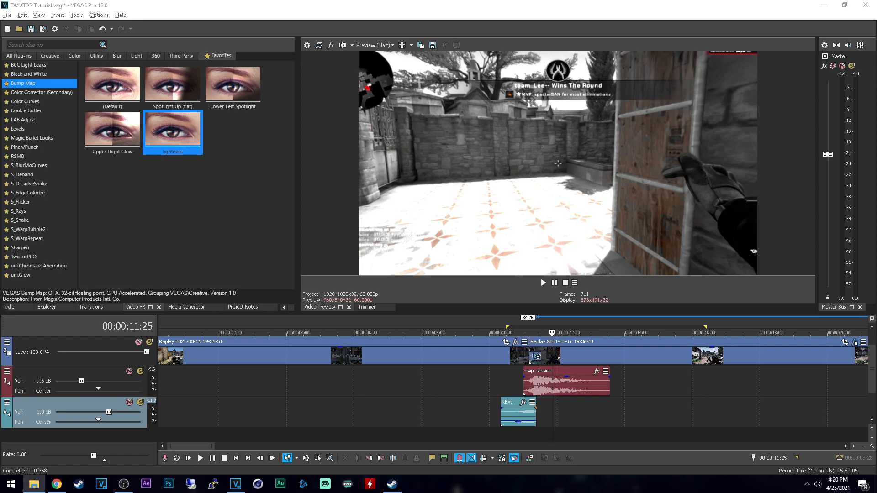
drag(876, 376, 554, 414)
right_click(653, 420)
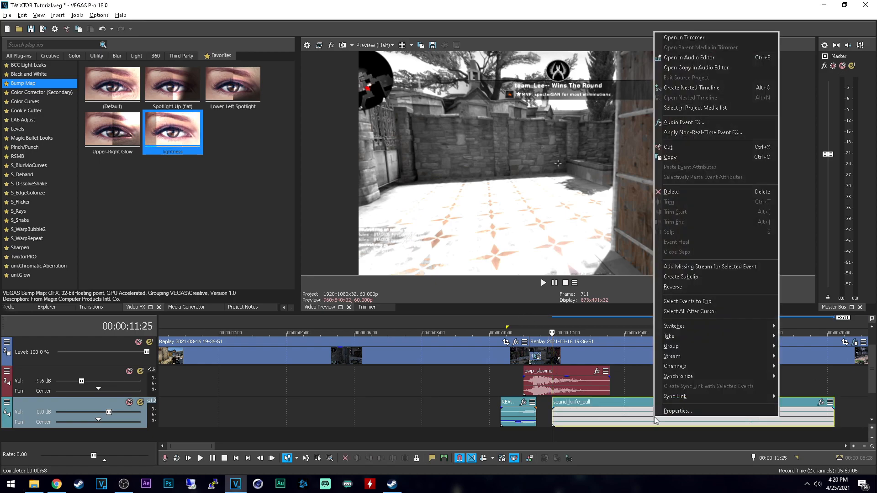
click(748, 424)
right_click(747, 424)
click(770, 414)
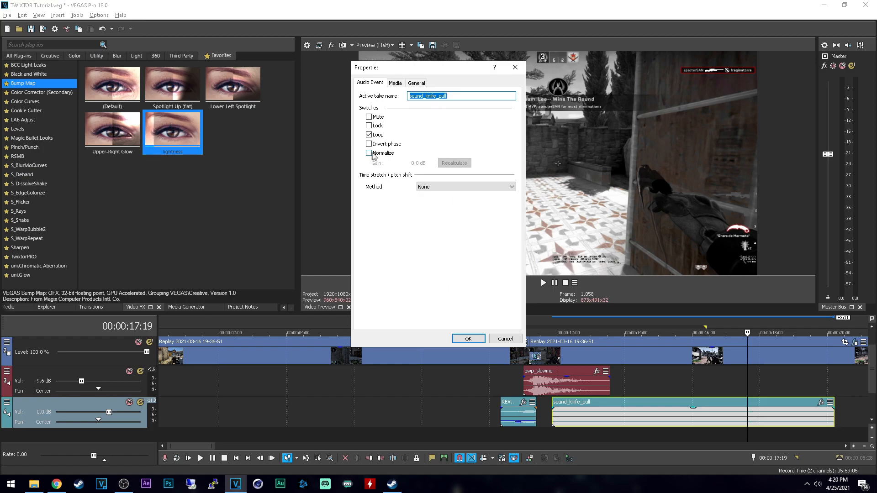
click(468, 339)
Step: Split the knife sound at 00:00:17:02 and 00:00:18:12 and delete the parts outside these cuts
click(745, 422)
key(s)
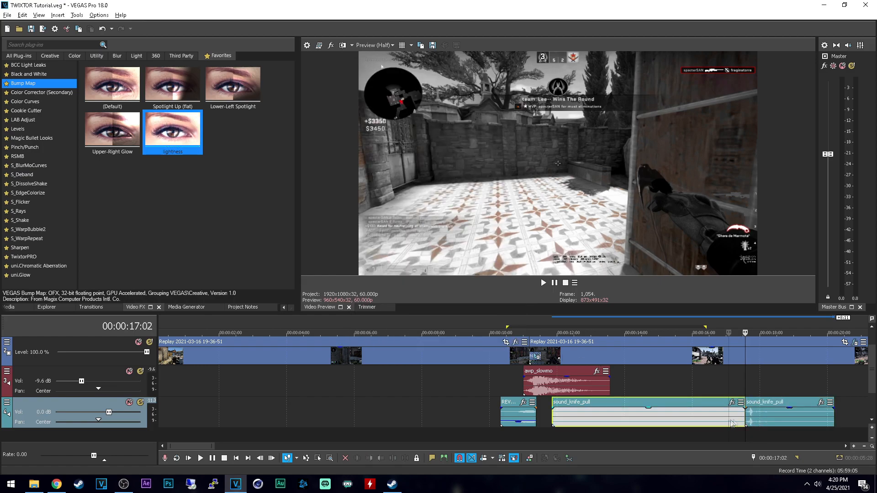
click(730, 422)
key(Delete)
click(766, 416)
click(774, 416)
key(s)
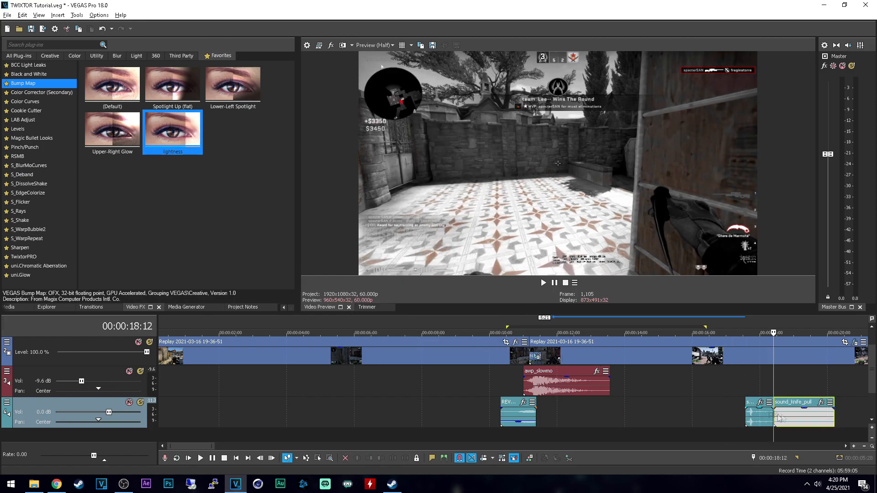
click(791, 417)
key(Delete)
Step: Move the knife sound behind the reverse bass sound and cut off its beginning at 00:00:11:19
drag(759, 408, 550, 422)
click(542, 419)
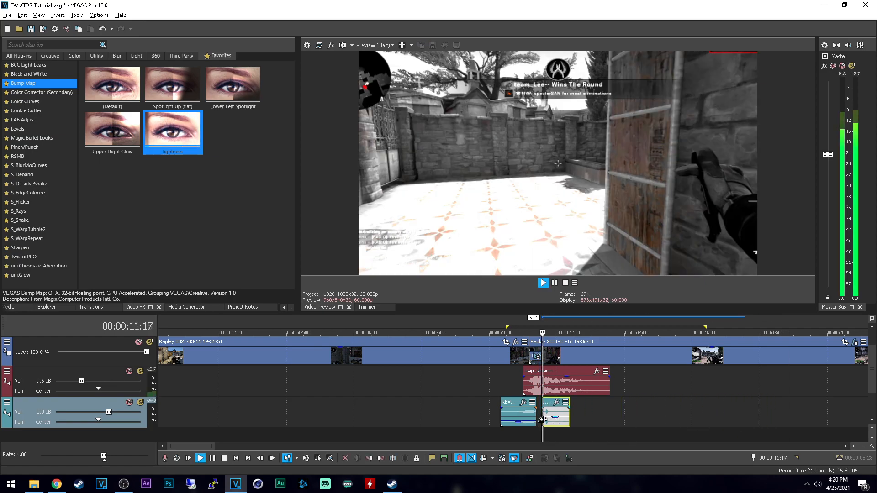
scroll(542, 419, up, 4)
click(497, 416)
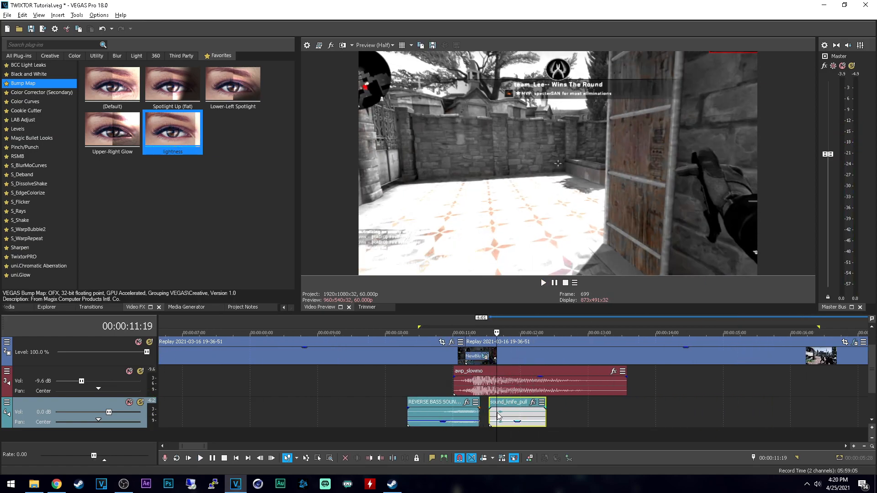
key(s)
click(492, 416)
key(Delete)
Step: Move the knife sound closer to the reverse bass, lower its gain to -14.4 dB and play from 00:00:11:00
click(455, 416)
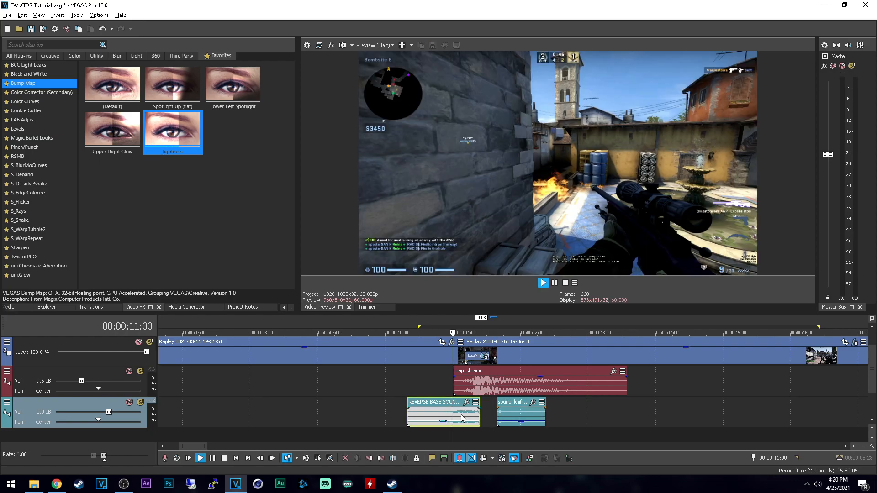
key(space)
scroll(488, 408, up, 2)
drag(488, 409, 460, 426)
key(space)
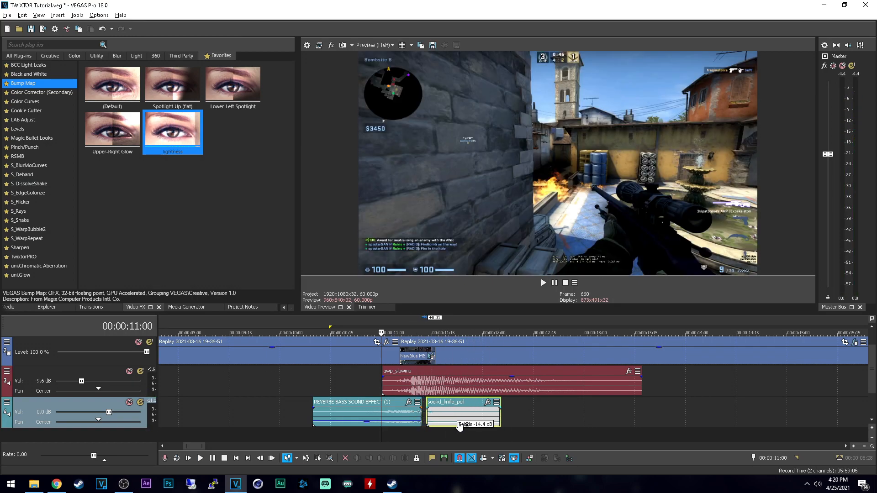
key(space)
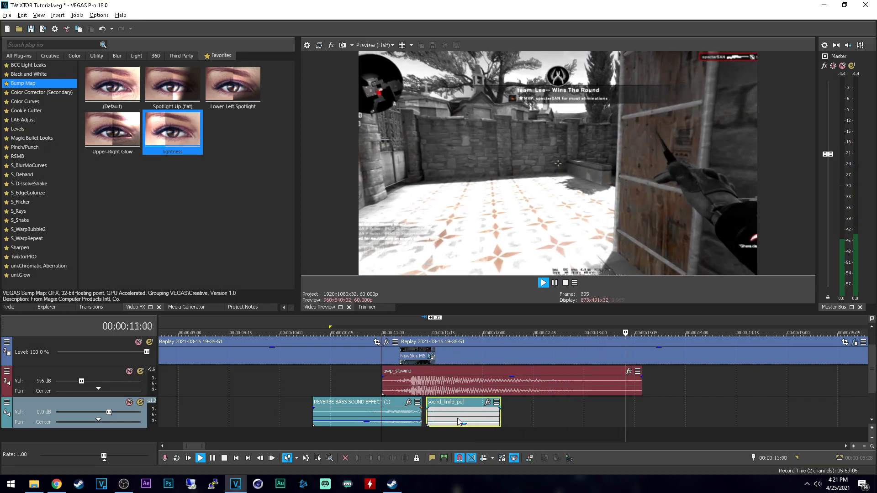
key(space)
key(space)
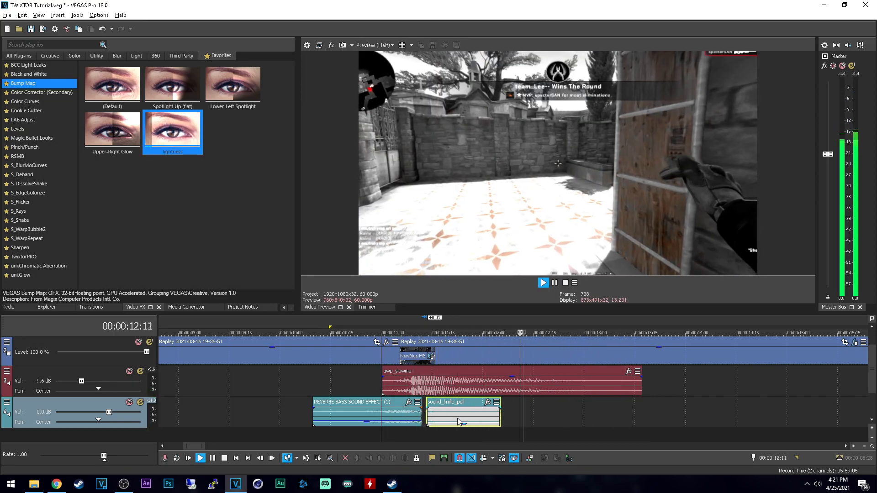
key(space)
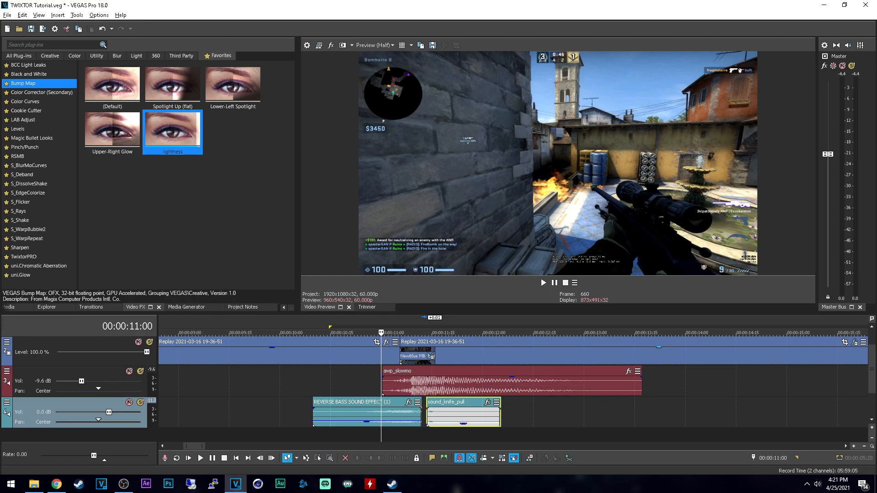
Step: Replace the trimmed knife sound with a fresh copy of sound_knife_pull on the reverse bass track
click(442, 413)
key(Delete)
drag(876, 397, 469, 414)
scroll(754, 416, down, 1)
Step: Trim the new knife sound to a short slice ending at 00:00:14:20 by deleting the audio before and after it
drag(755, 416, 551, 418)
key(Delete)
click(717, 413)
key(s)
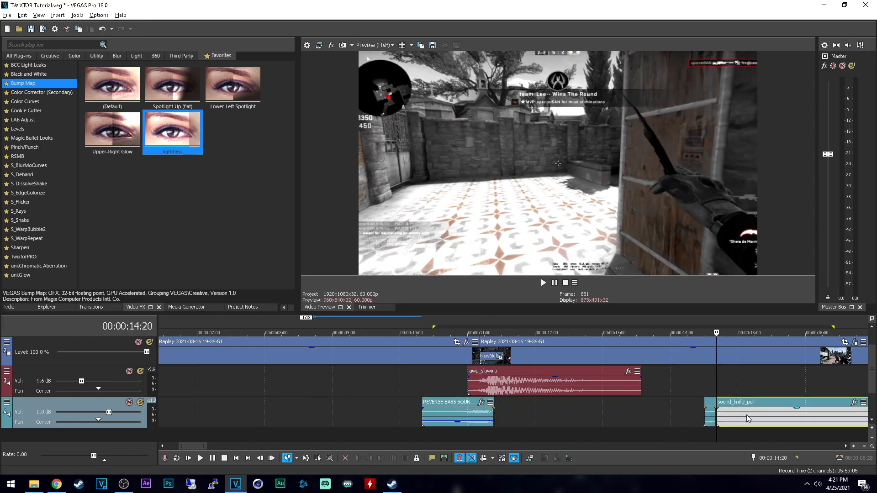
click(746, 415)
key(Delete)
Step: Move the short knife slice directly behind the end of the reverse bass sound
drag(711, 417, 500, 420)
scroll(484, 419, up, 1)
scroll(482, 419, down, 2)
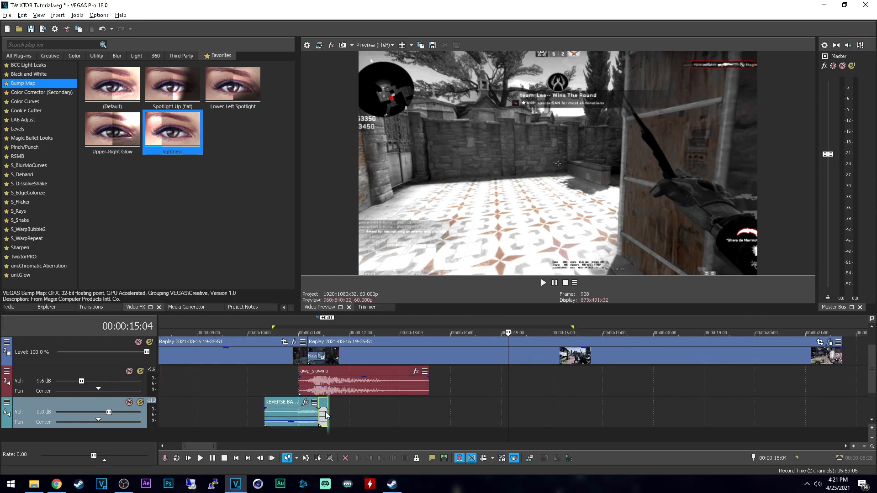
Step: Time-stretch the short knife slice to a 25% rate, a new length of 00:00:00:22, and lock its pitch change to the stretch
click(327, 415)
scroll(331, 418, up, 3)
drag(509, 412, 582, 414)
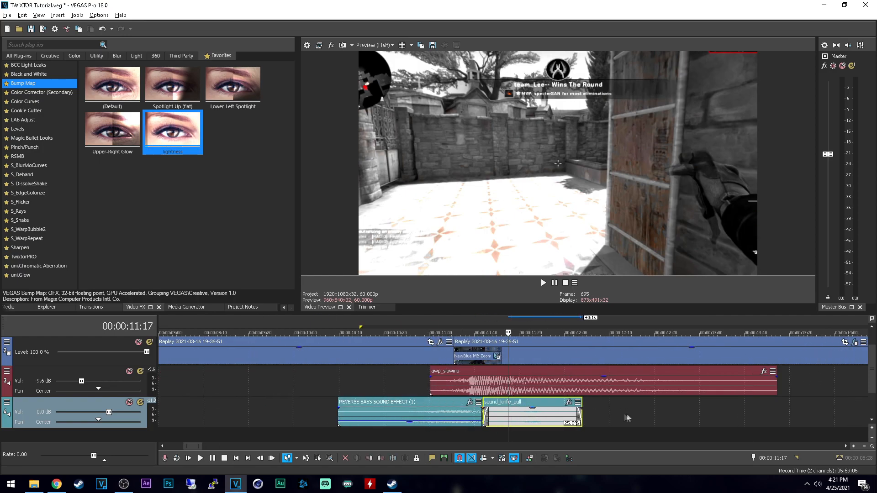
right_click(540, 417)
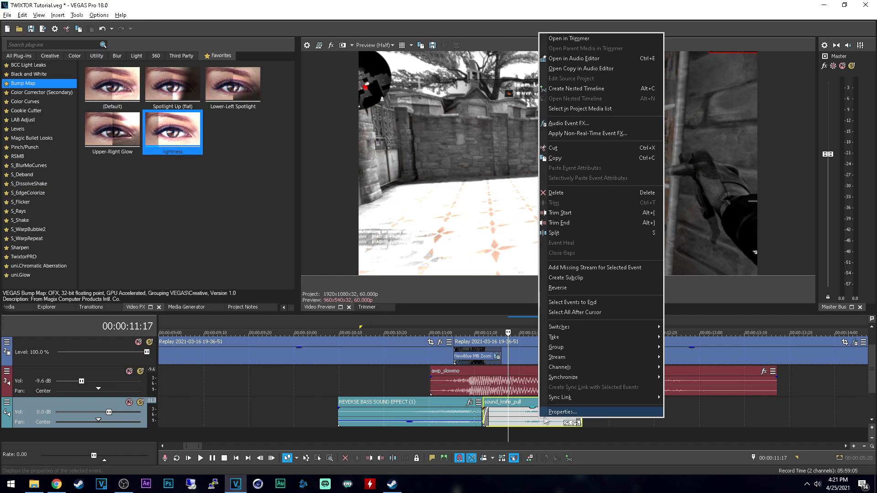
click(578, 412)
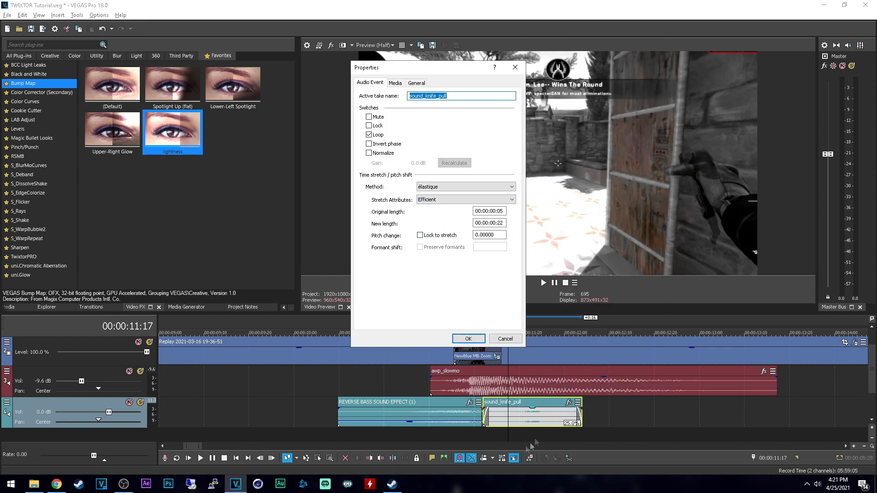
click(432, 235)
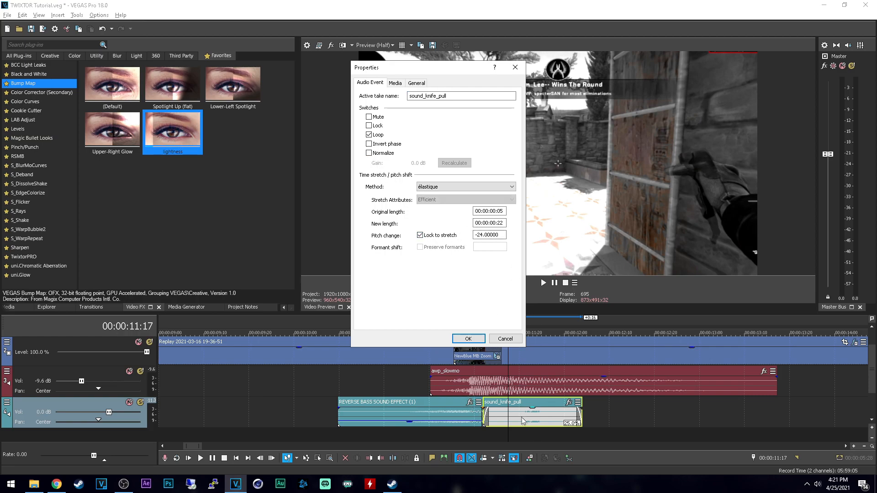
click(469, 339)
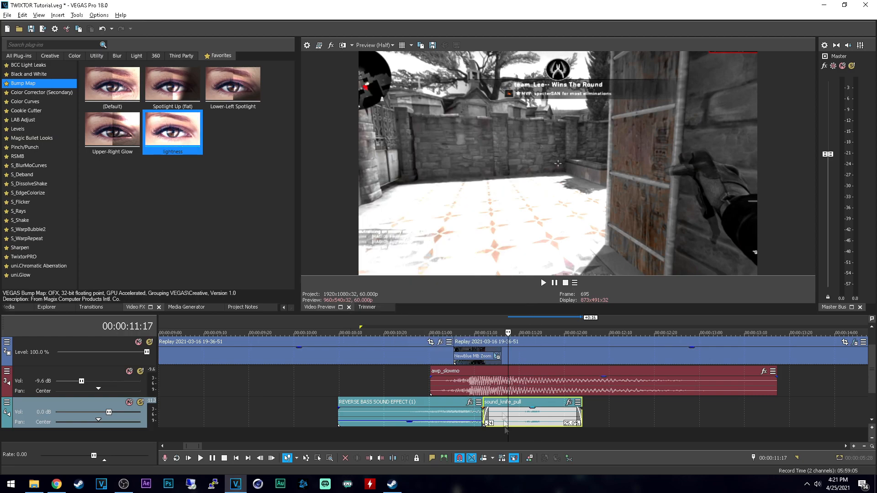
Step: Cut off the start of the stretched knife sound, move the rest against the reverse bass and play from 00:00:11:07
click(517, 416)
key(s)
click(501, 415)
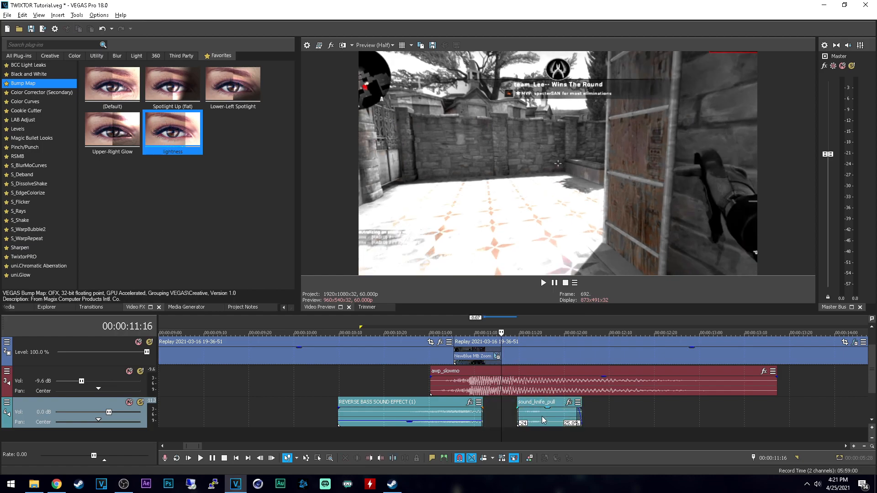
key(Delete)
click(464, 414)
key(space)
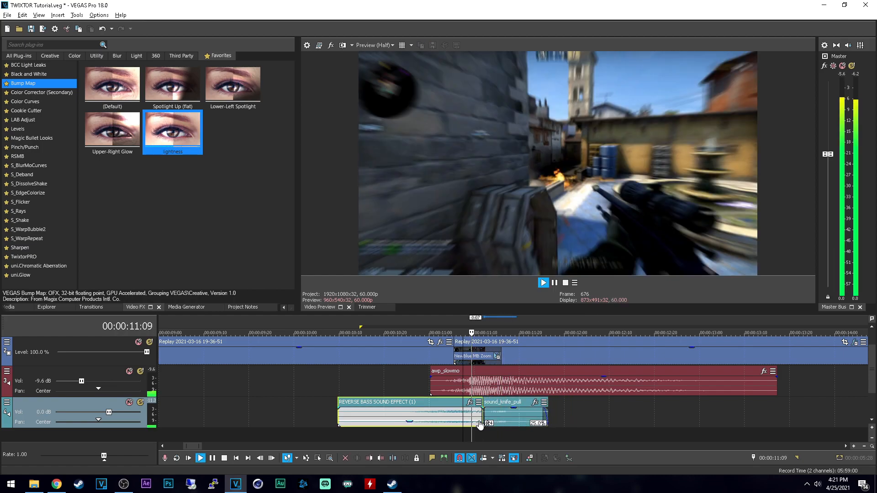
key(space)
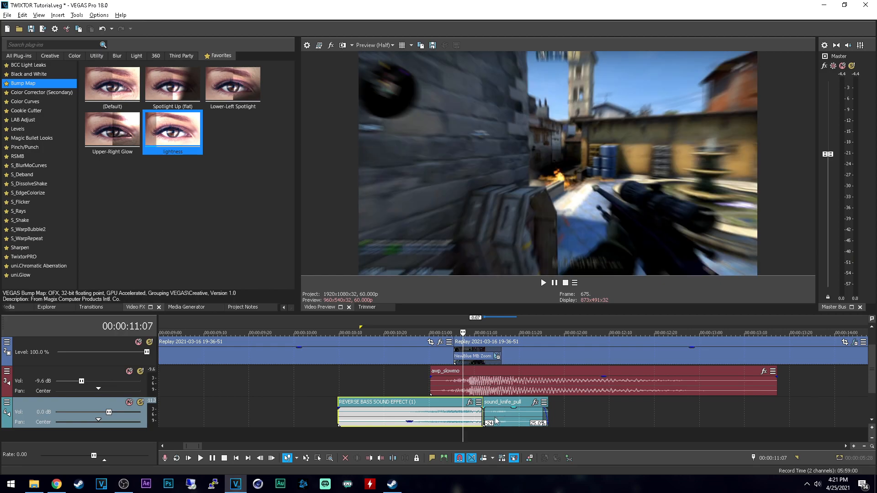
Step: Split the knife sound at 00:00:11:13, delete the part before the cut and move the remainder back against the reverse bass
click(492, 413)
scroll(492, 414, up, 4)
click(499, 419)
key(s)
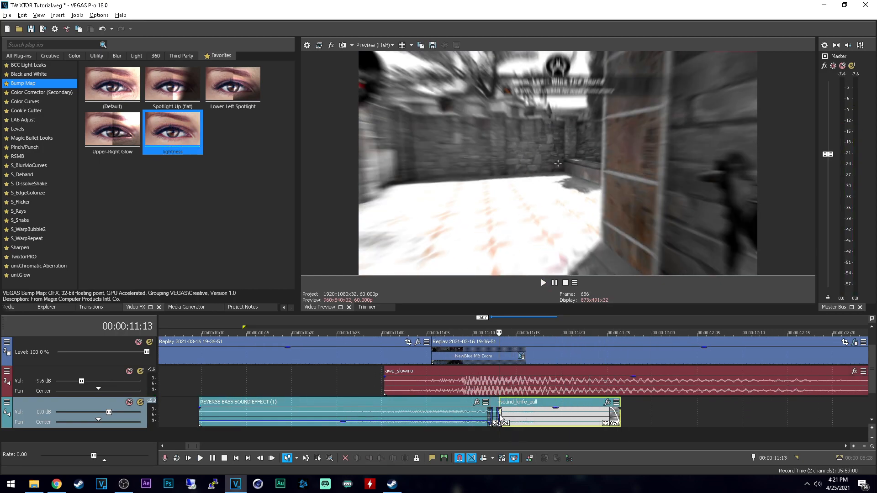
click(495, 418)
key(Delete)
drag(532, 420, 522, 421)
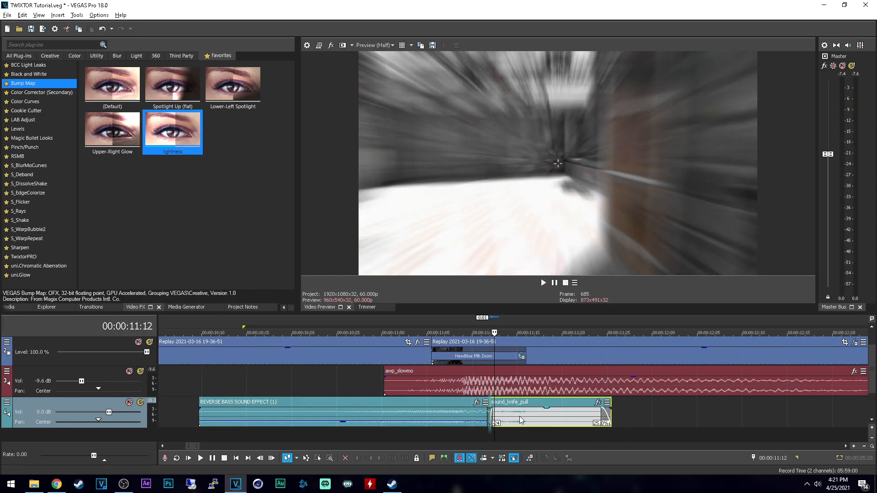
Step: Play the zoom transition from 00:00:11:09 several times to check the layered bass, slow-motion and knife sounds together
click(461, 420)
key(space)
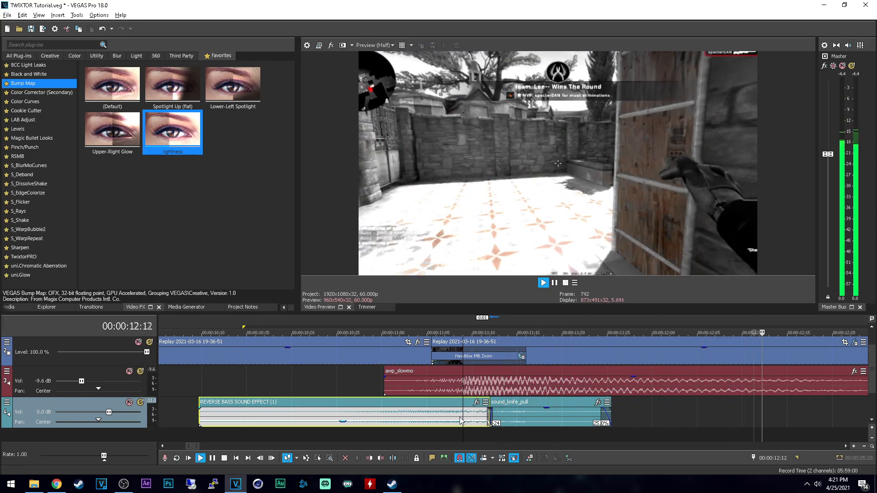
scroll(466, 416, down, 5)
scroll(470, 416, up, 3)
key(space)
scroll(480, 412, down, 2)
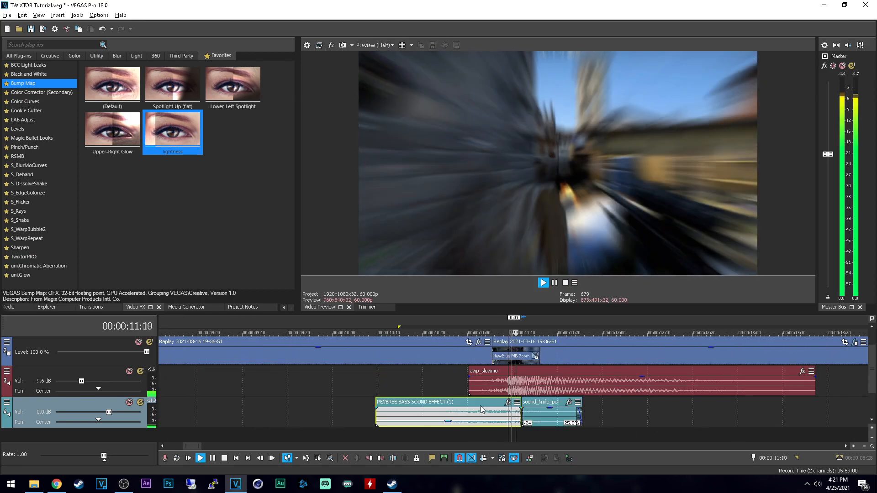
key(space)
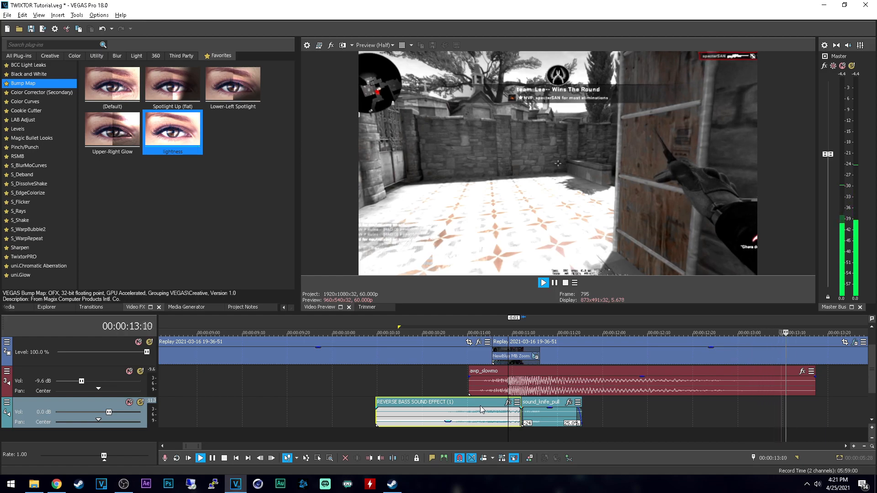
key(space)
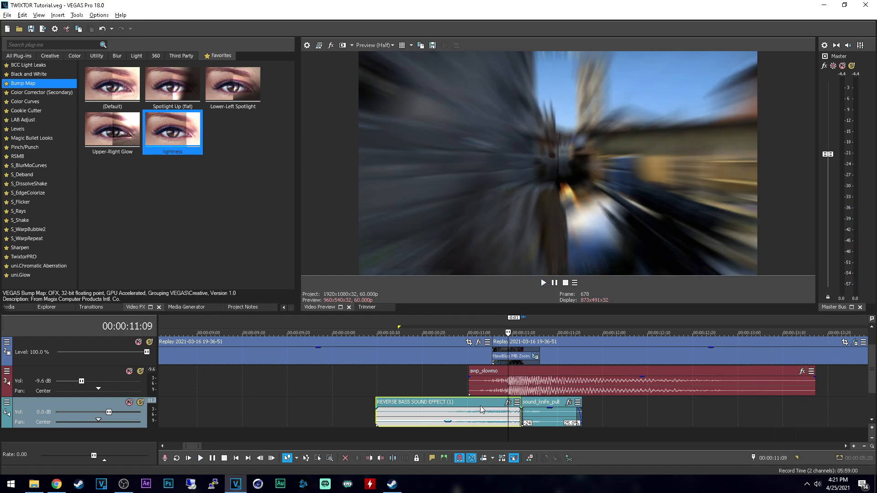
click(443, 378)
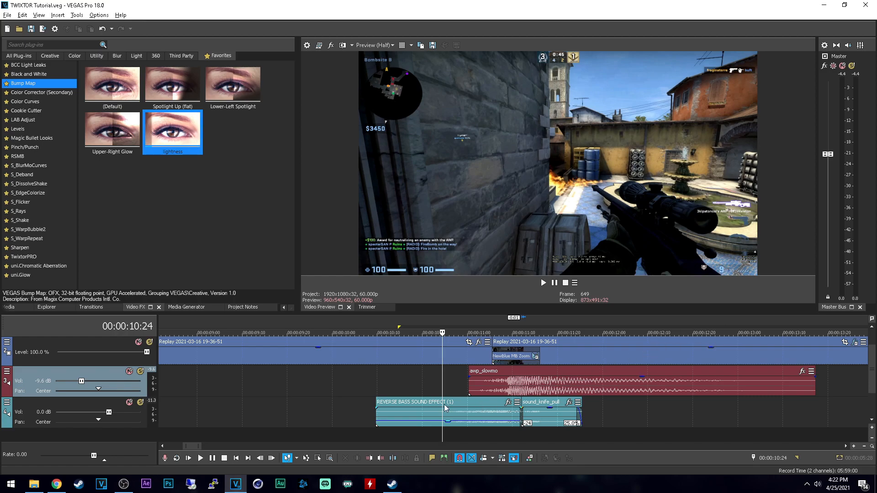
click(454, 383)
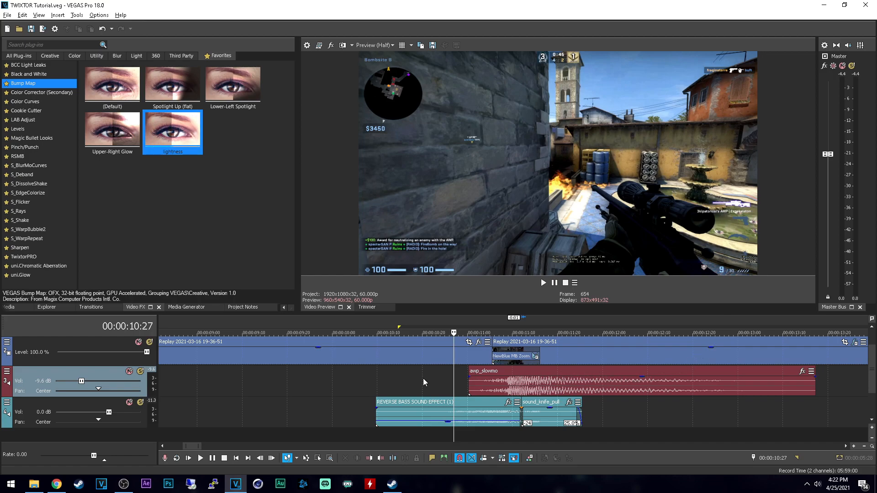
click(461, 384)
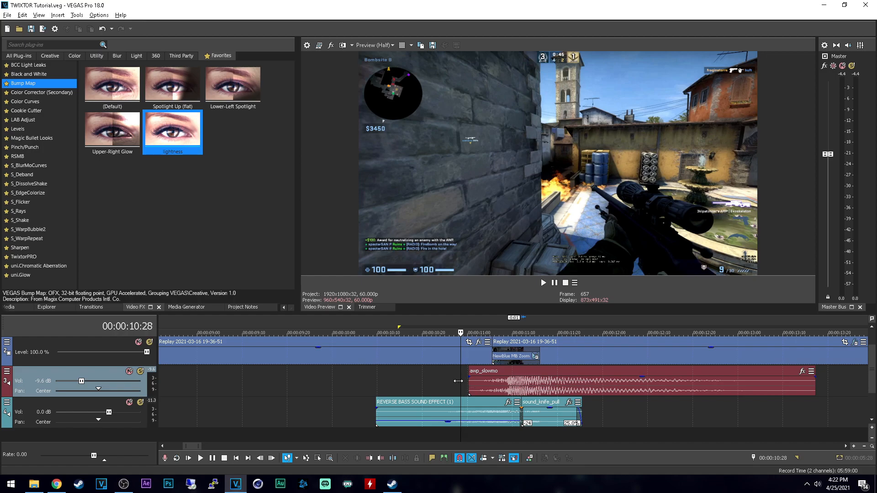
scroll(515, 391, down, 2)
scroll(436, 393, down, 2)
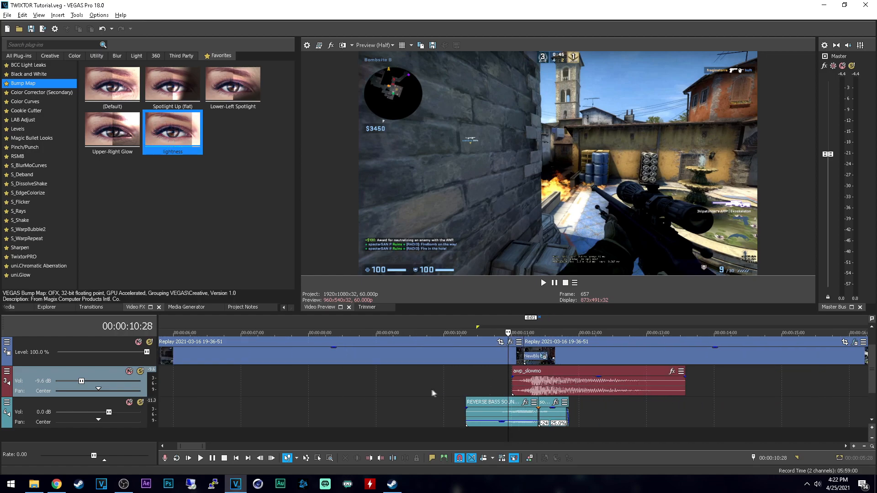
drag(407, 383, 665, 384)
scroll(549, 386, down, 3)
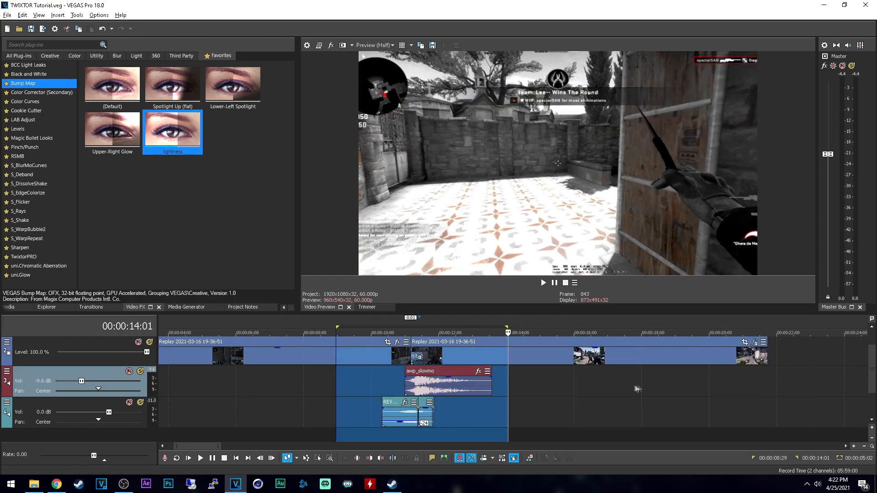
click(374, 379)
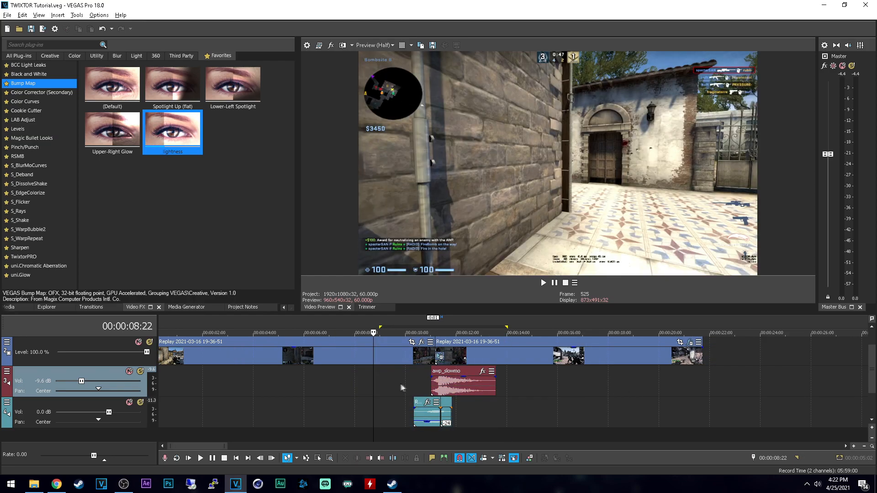
Step: Play the edit from 00:00:09:28 through the transition into the second clip with all its sound effects
click(404, 383)
key(space)
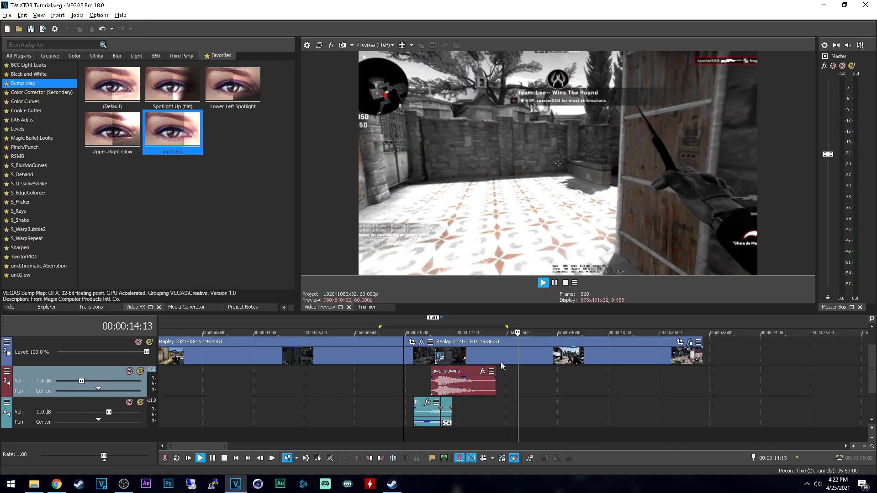
key(space)
scroll(447, 373, up, 1)
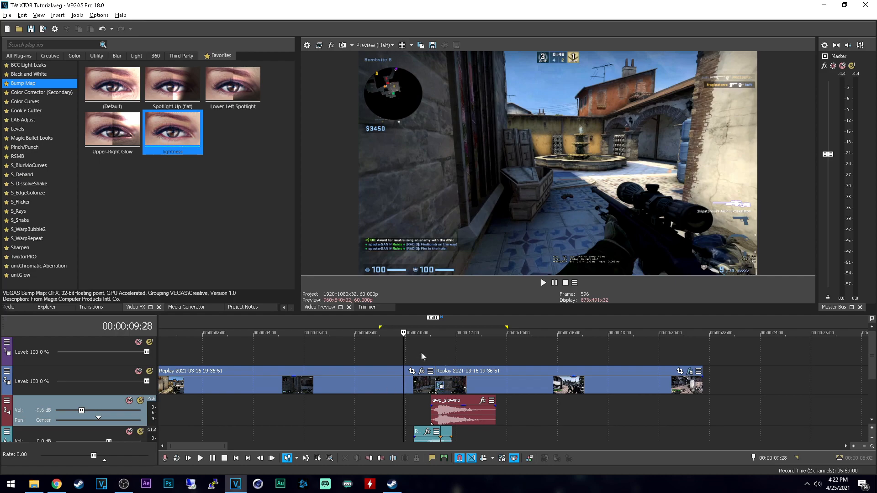
click(394, 352)
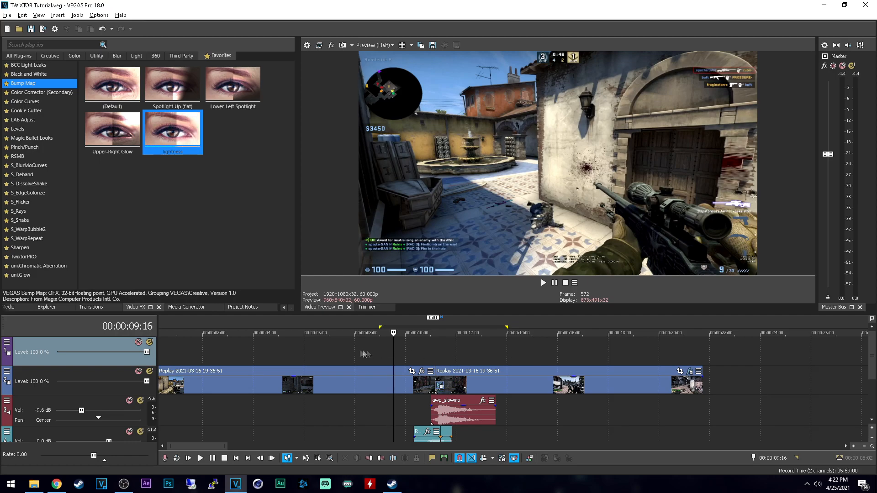
click(372, 347)
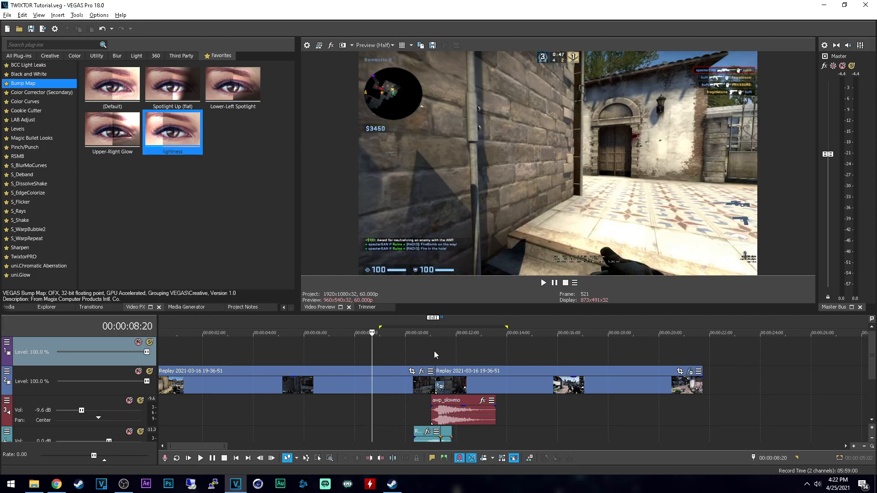
click(380, 344)
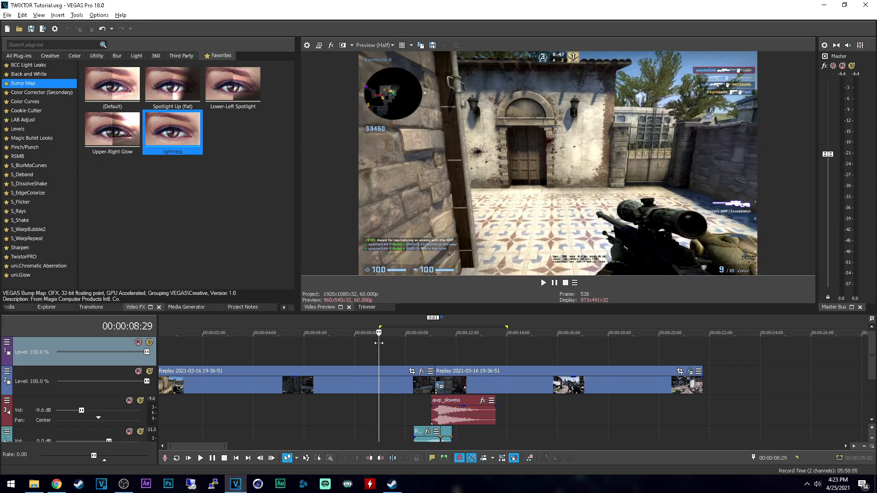